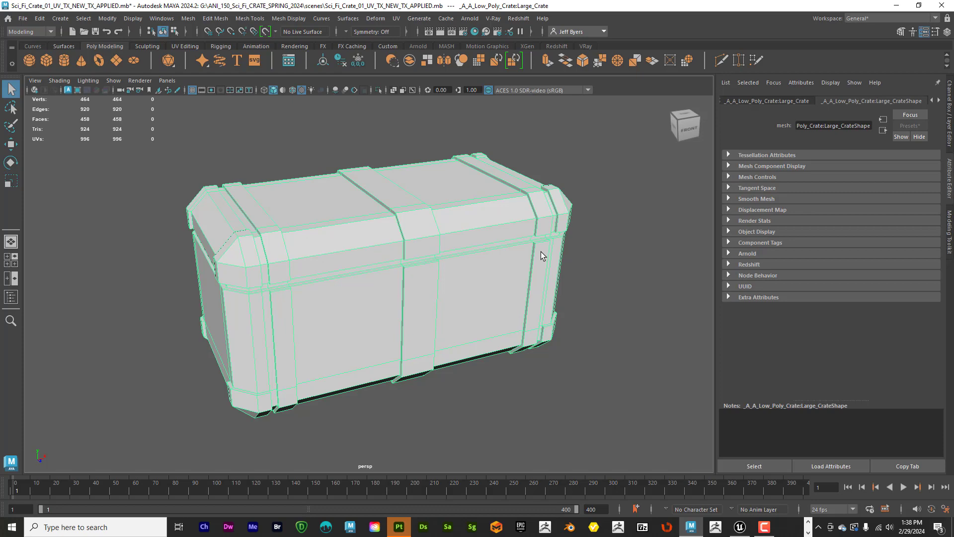
Step: Assign a new Maya Standard Surface material to the crate and review its attributes
{"action": "key", "text": "space"}
{"action": "right_click", "coordinate": [394, 214]}
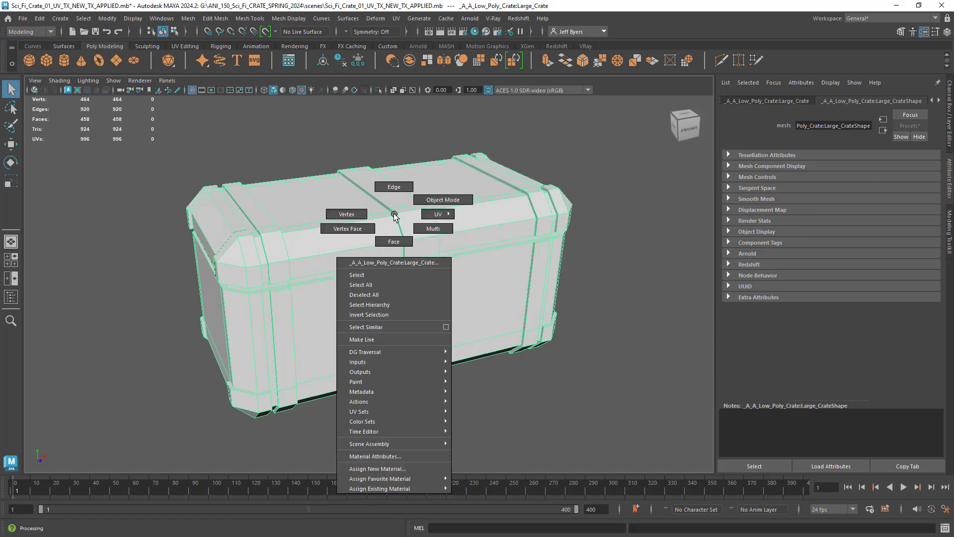
{"action": "left_click", "coordinate": [392, 468]}
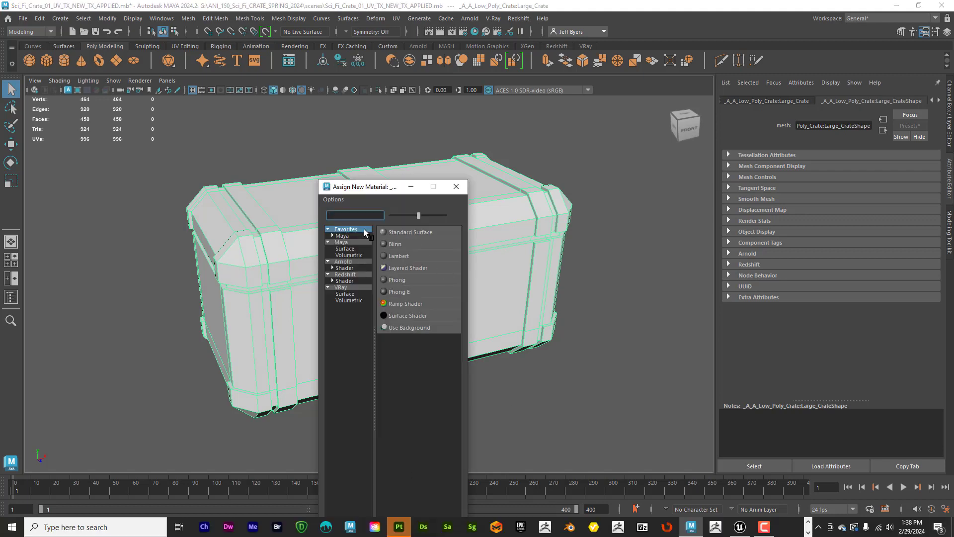
{"action": "left_click", "coordinate": [353, 236]}
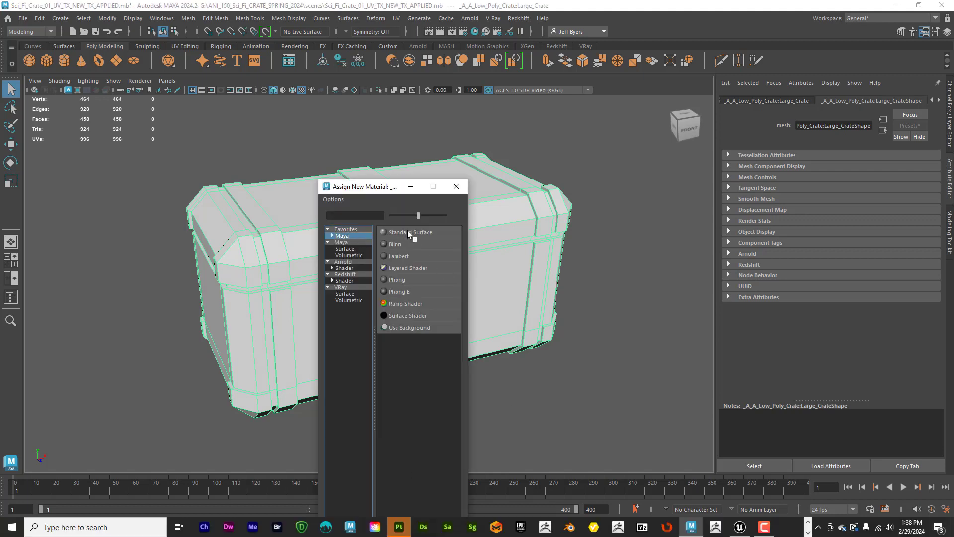
{"action": "left_click", "coordinate": [415, 231]}
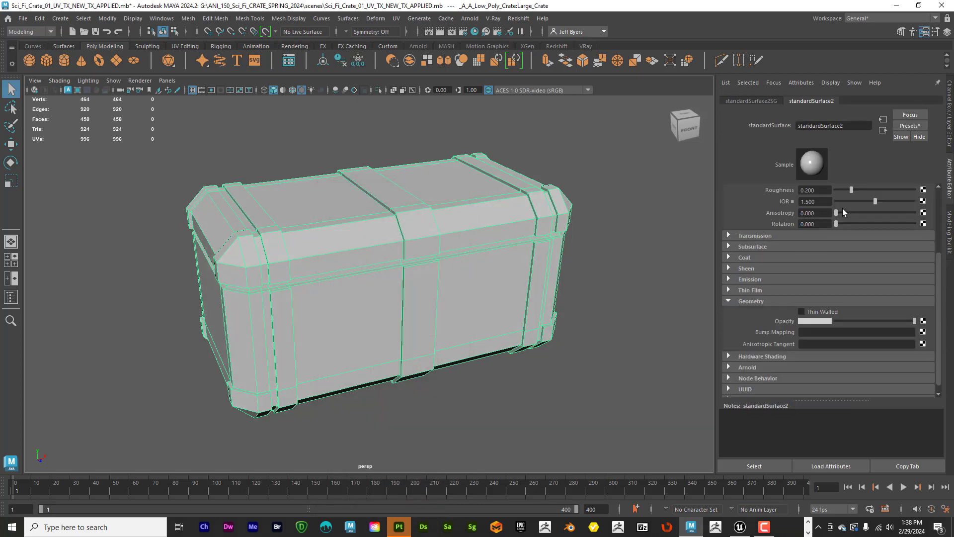
{"action": "scroll", "coordinate": [867, 228], "scroll_direction": "up", "scroll_amount": 5}
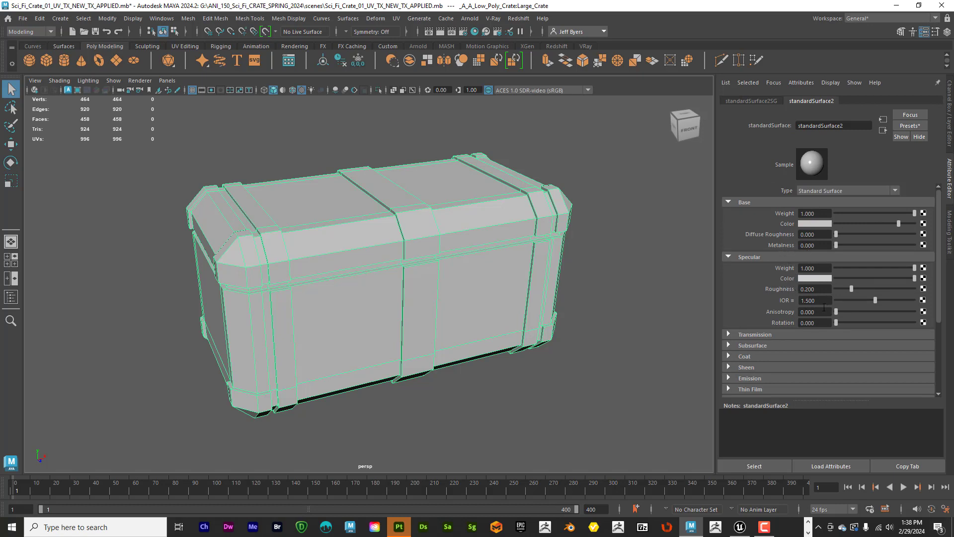
{"action": "scroll", "coordinate": [775, 348], "scroll_direction": "down", "scroll_amount": 4}
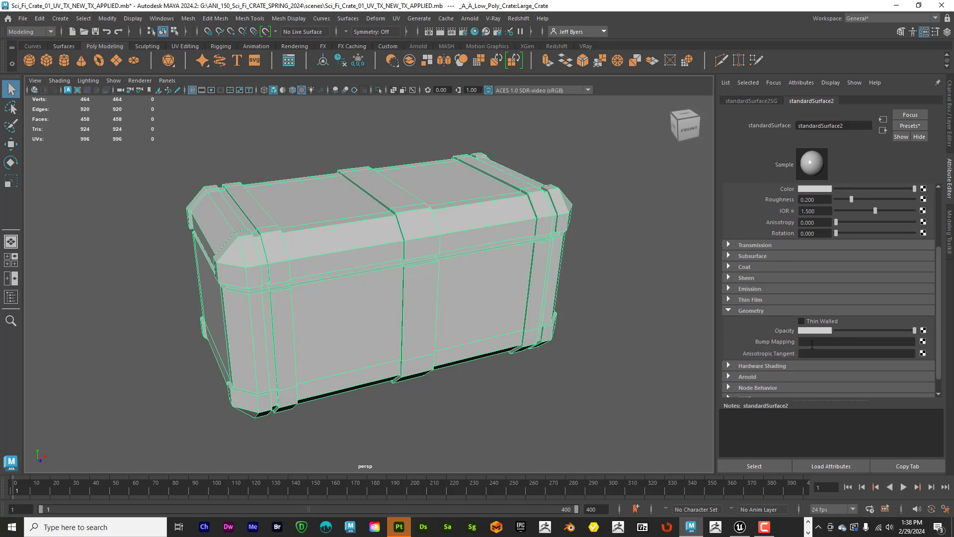
{"action": "scroll", "coordinate": [810, 293], "scroll_direction": "up", "scroll_amount": 4}
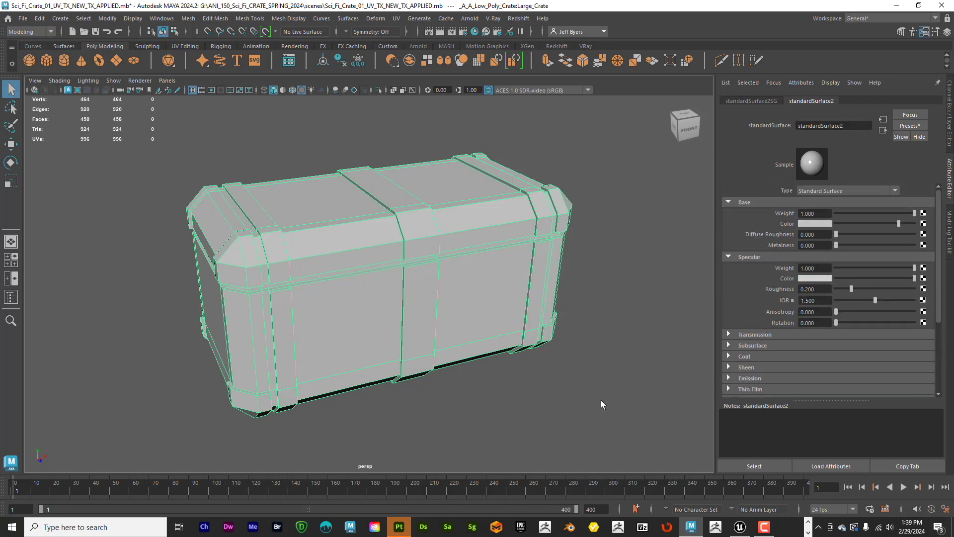
Step: Set the project to the ANI_150_Sci_Fi_CRATE_SPRING_2024 folder on the T7 Shield (G:) drive
{"action": "left_click", "coordinate": [23, 20]}
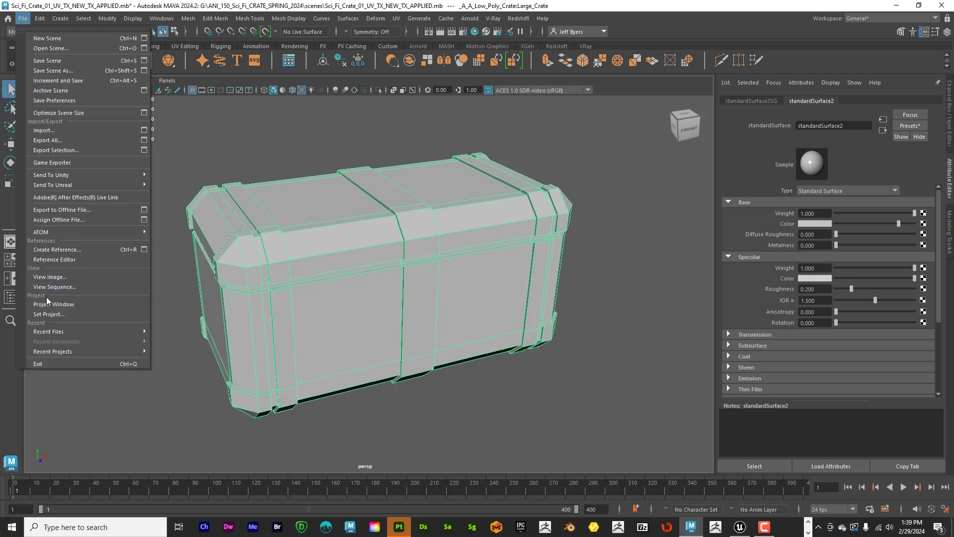
{"action": "left_click", "coordinate": [47, 314]}
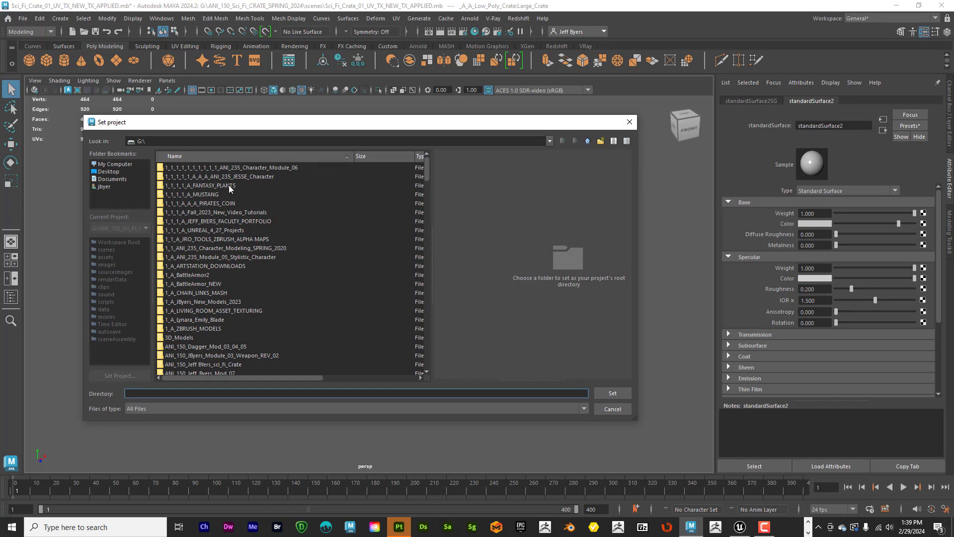
{"action": "left_click", "coordinate": [115, 165]}
{"action": "left_click", "coordinate": [173, 197]}
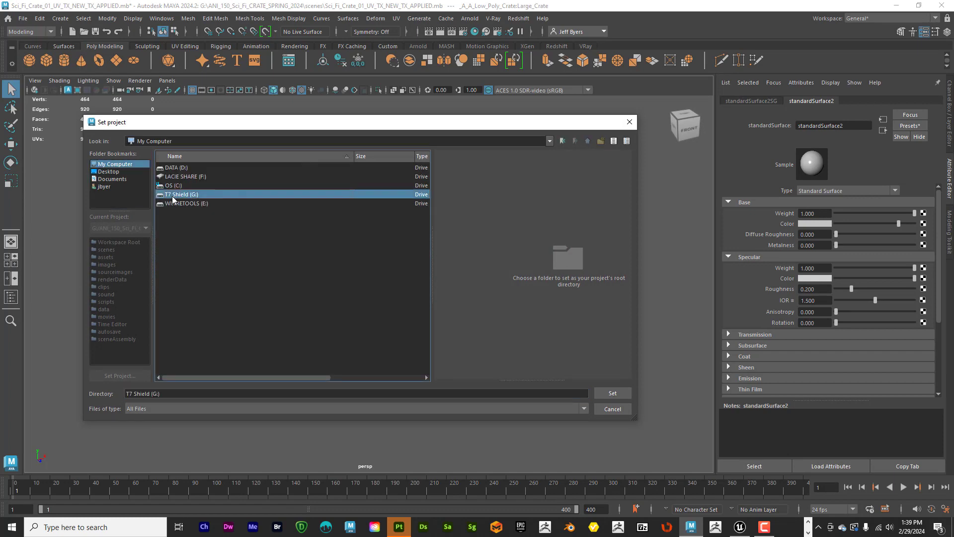
{"action": "double_click", "coordinate": [173, 197]}
{"action": "scroll", "coordinate": [245, 314], "scroll_direction": "down", "scroll_amount": 5}
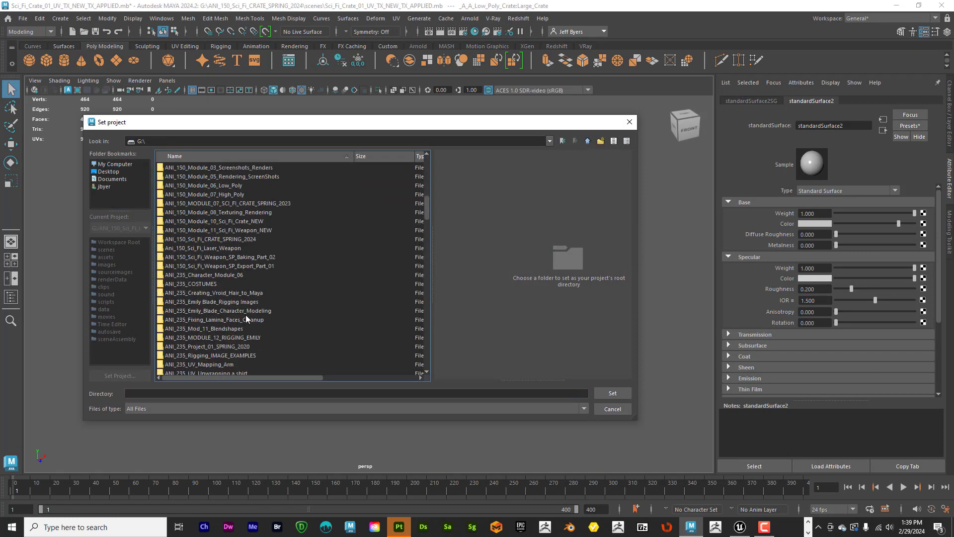
{"action": "scroll", "coordinate": [245, 319], "scroll_direction": "up", "scroll_amount": 1}
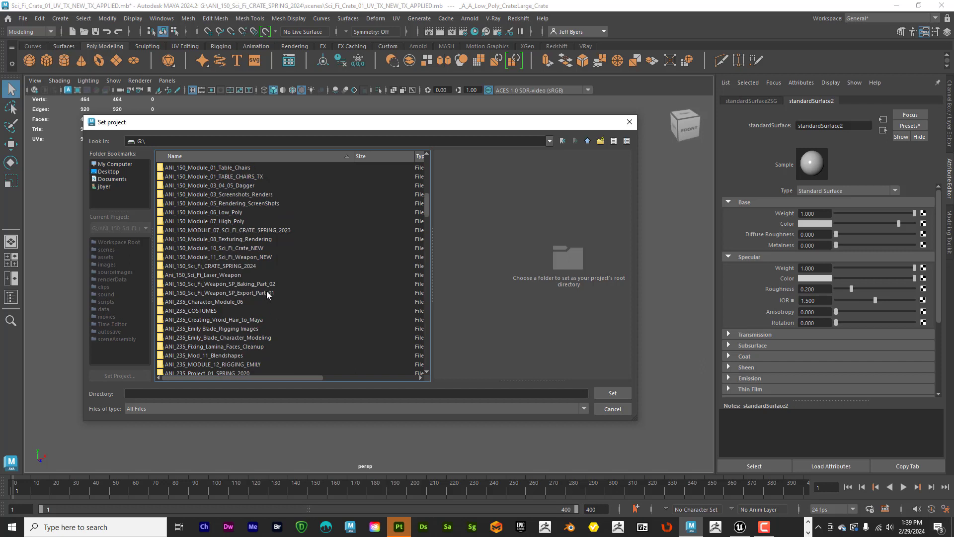
{"action": "left_click", "coordinate": [237, 266]}
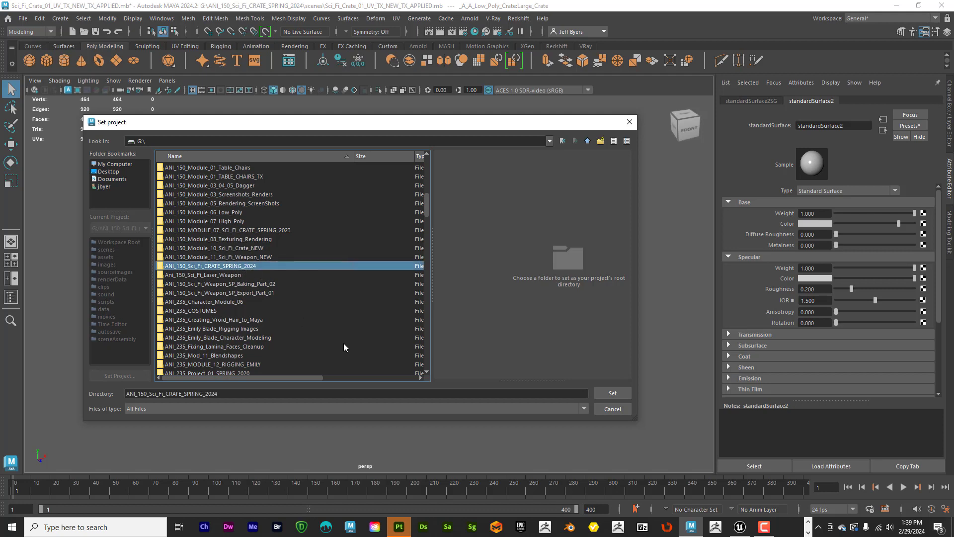
{"action": "left_click", "coordinate": [612, 393]}
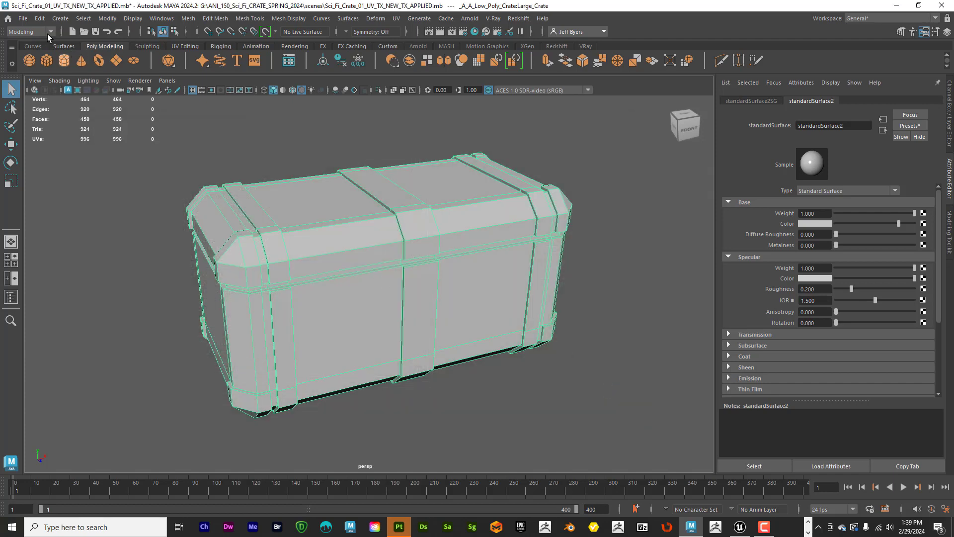
Step: Rename the crate's Standard Surface material to Crate_TX
{"action": "left_click", "coordinate": [23, 18]}
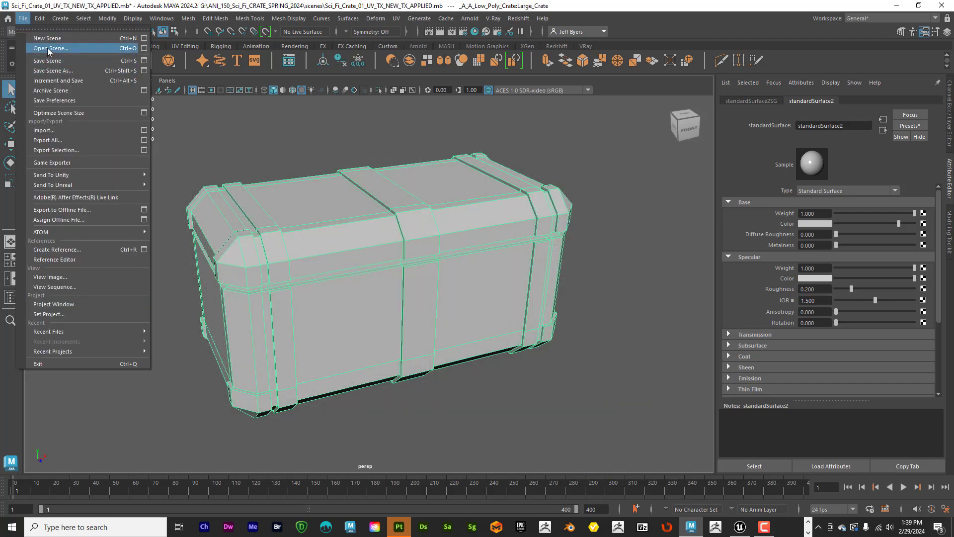
{"action": "left_click", "coordinate": [369, 141]}
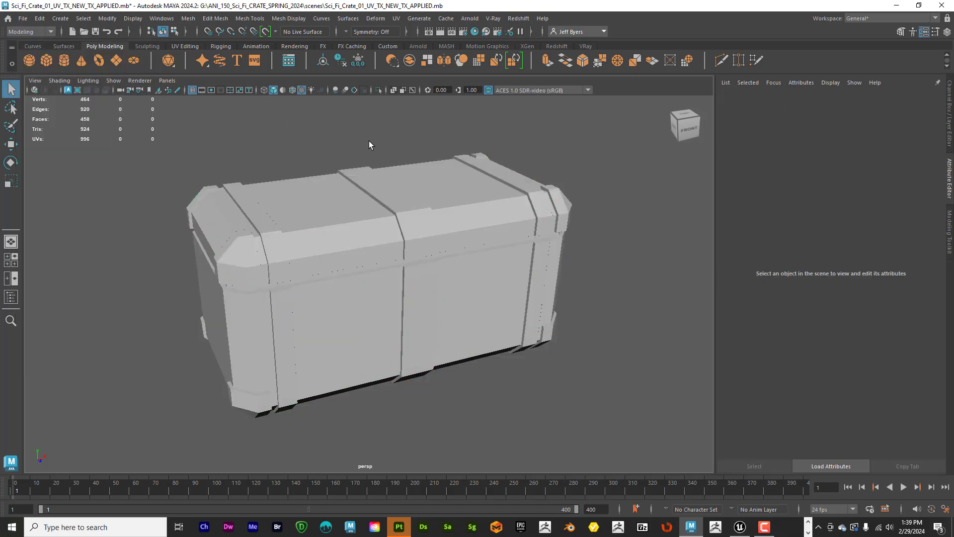
{"action": "left_click", "coordinate": [487, 209]}
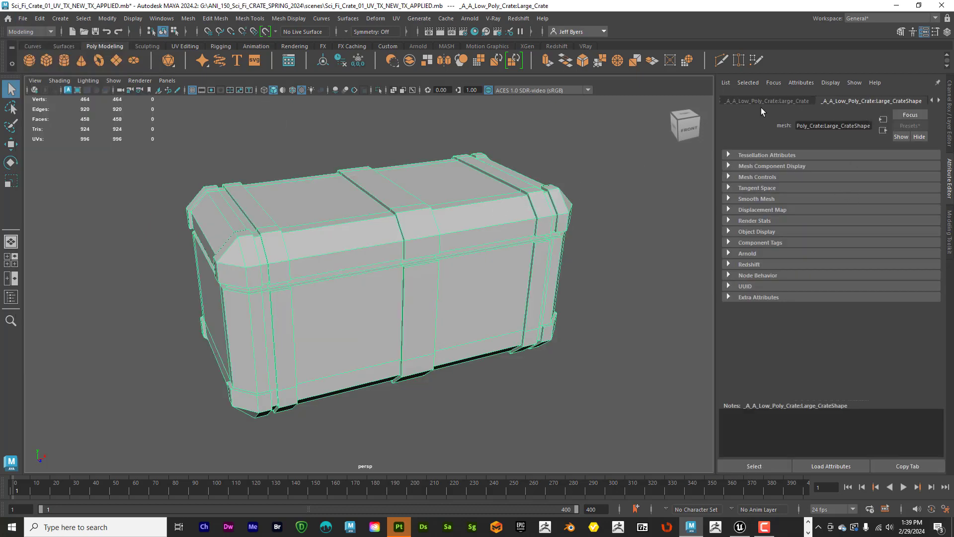
{"action": "left_click", "coordinate": [937, 102]}
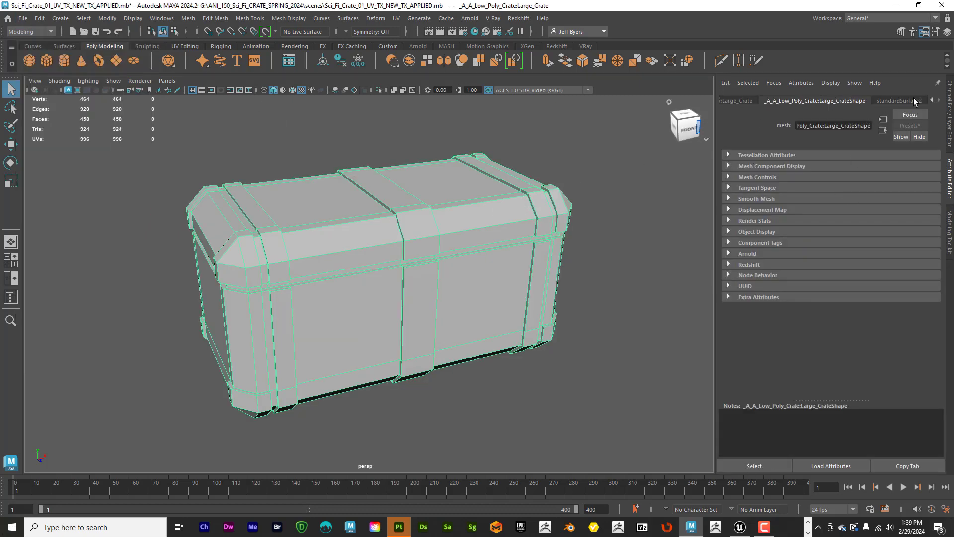
{"action": "left_click", "coordinate": [898, 100]}
{"action": "left_click_drag", "start_coordinate": [846, 128], "coordinate": [749, 127]}
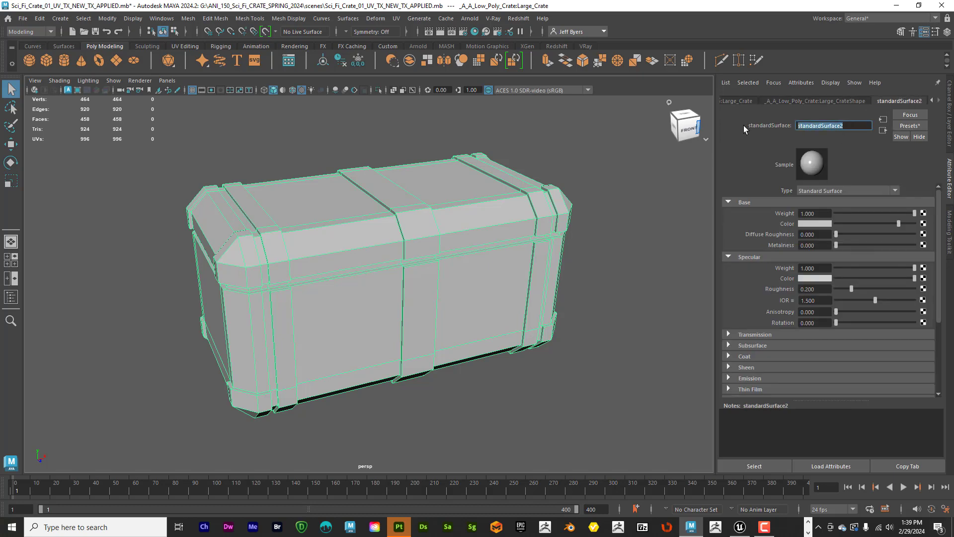
{"action": "type", "text": "Crate_TX"}
{"action": "key", "text": "Return"}
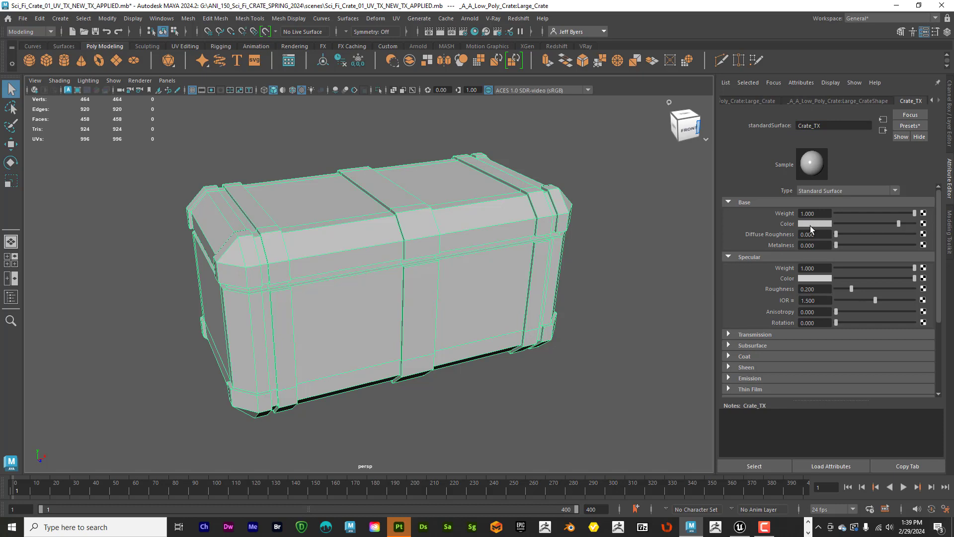
Step: Connect a 2D File texture to the base color of the Crate_TX material
{"action": "left_click", "coordinate": [924, 224]}
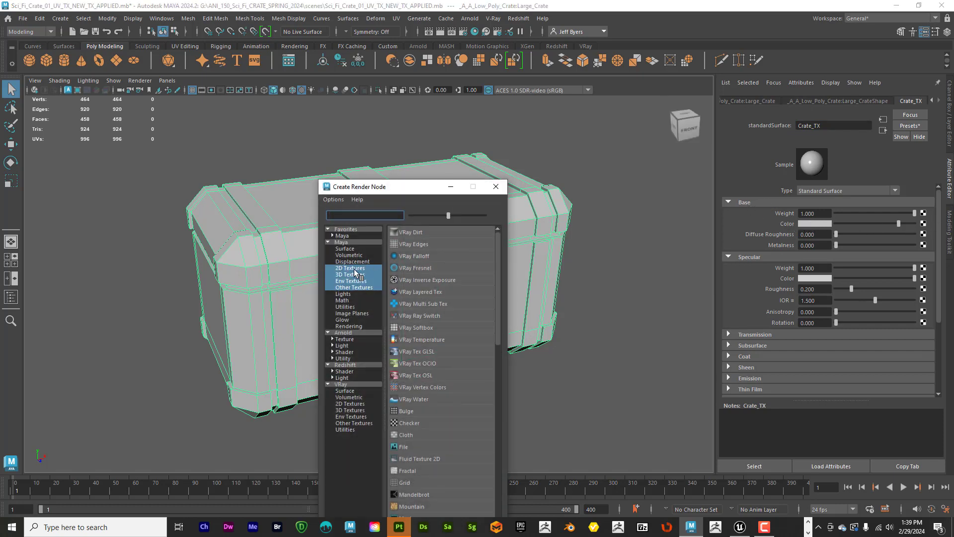
{"action": "left_click", "coordinate": [354, 268]}
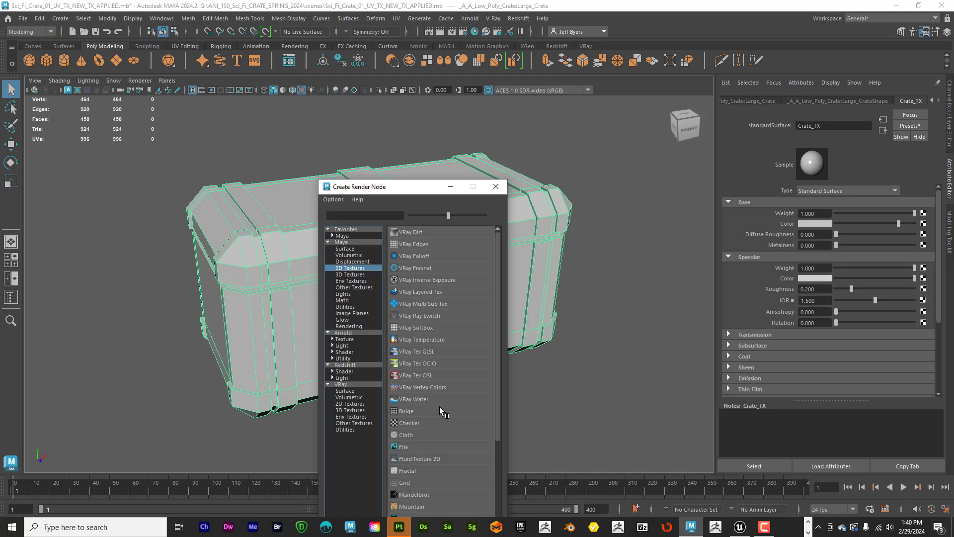
{"action": "scroll", "coordinate": [432, 343], "scroll_direction": "down", "scroll_amount": 3}
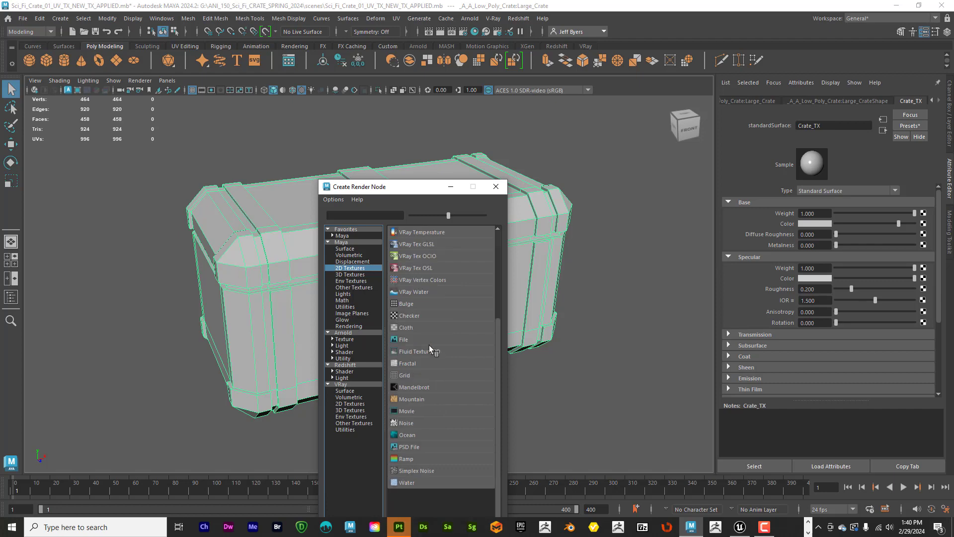
{"action": "left_click", "coordinate": [403, 339]}
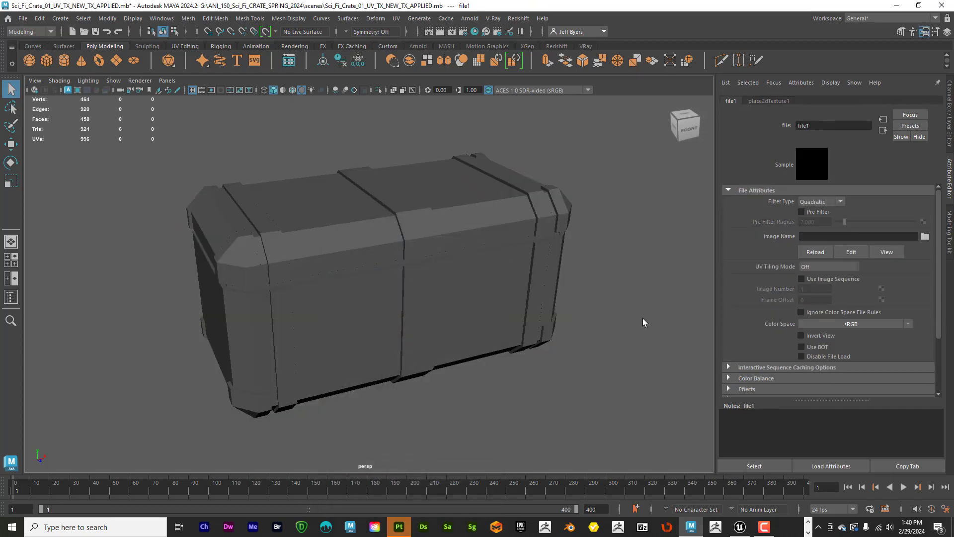
Step: Set the file texture's filter type to Off and load 1_A_A_Low_Poly_Crate_1001_BaseColor.png from sourceimages as its image
{"action": "left_click", "coordinate": [841, 201]}
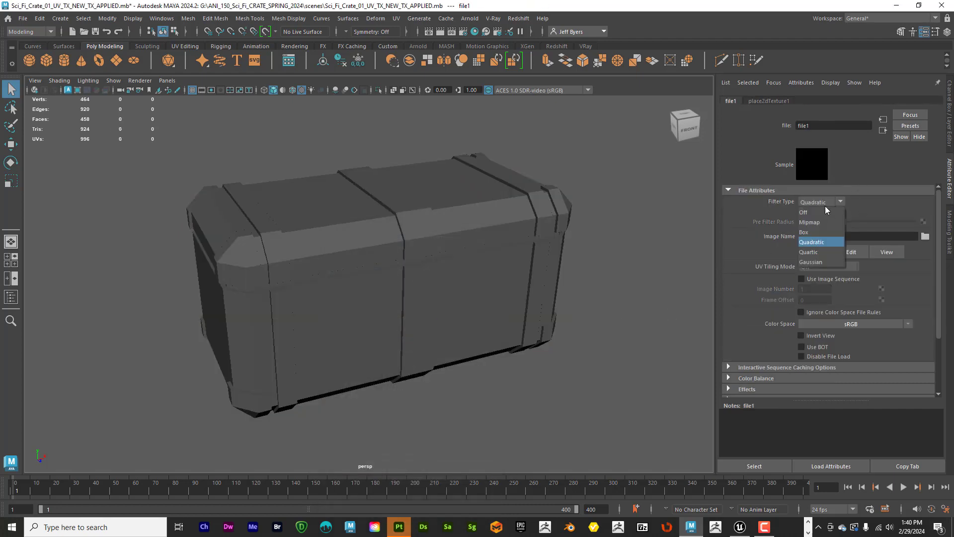
{"action": "left_click", "coordinate": [809, 211]}
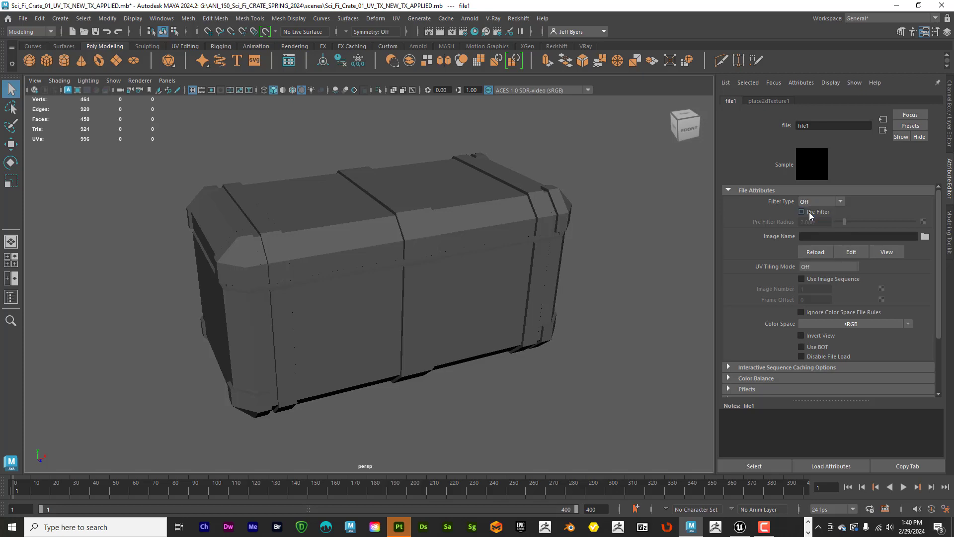
{"action": "left_click", "coordinate": [926, 236]}
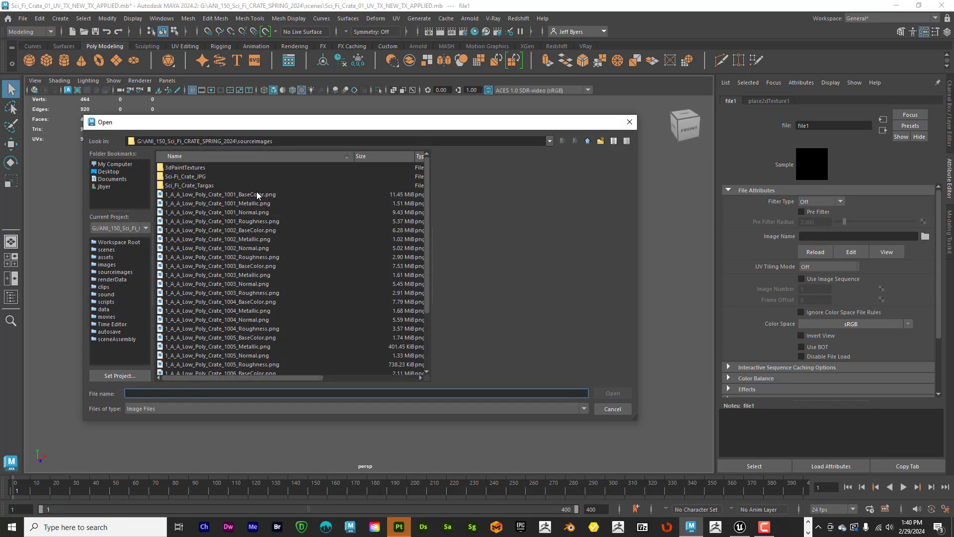
{"action": "left_click", "coordinate": [250, 195]}
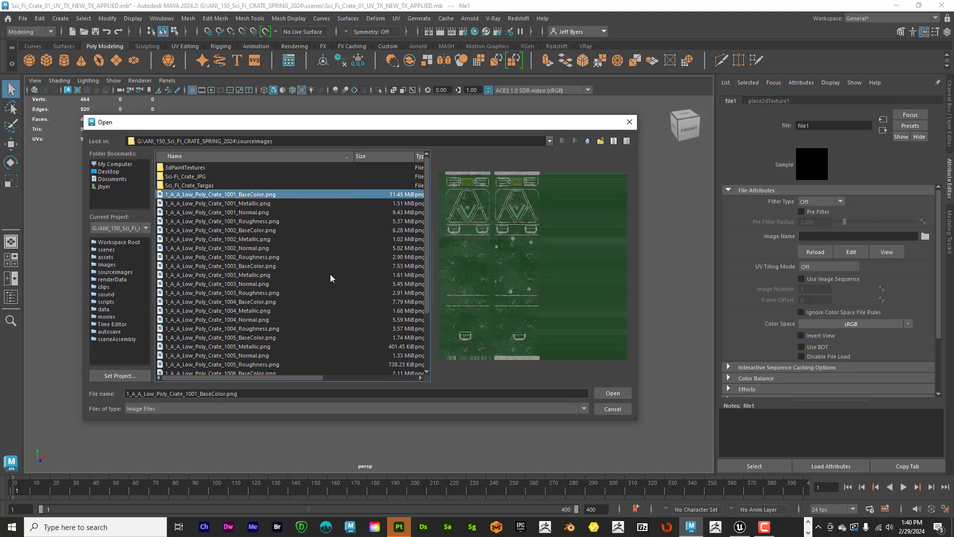
{"action": "left_click", "coordinate": [609, 393]}
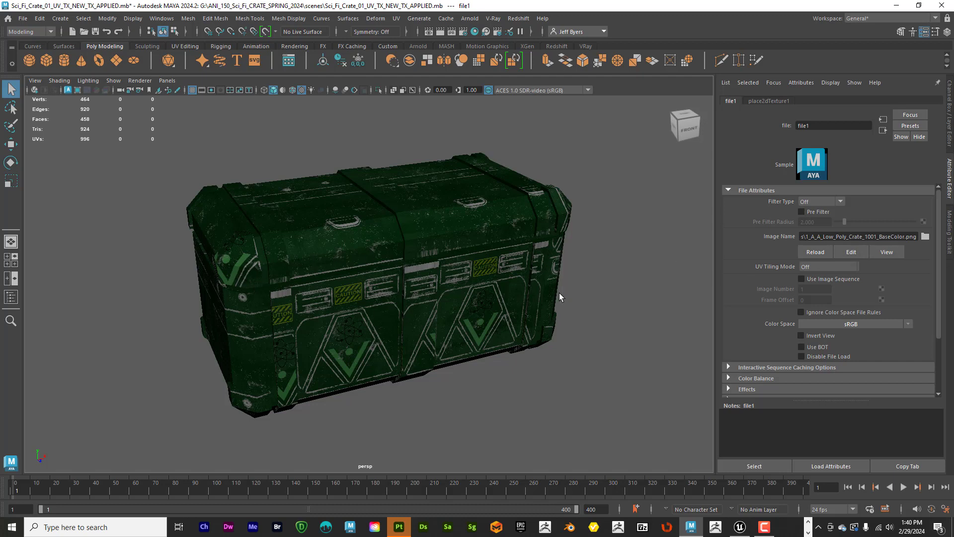
Step: Set the base color texture's UV tiling mode to UDIM (Mari), generate its High Quality 4k preview and inspect the crate's end
{"action": "left_click", "coordinate": [856, 268]}
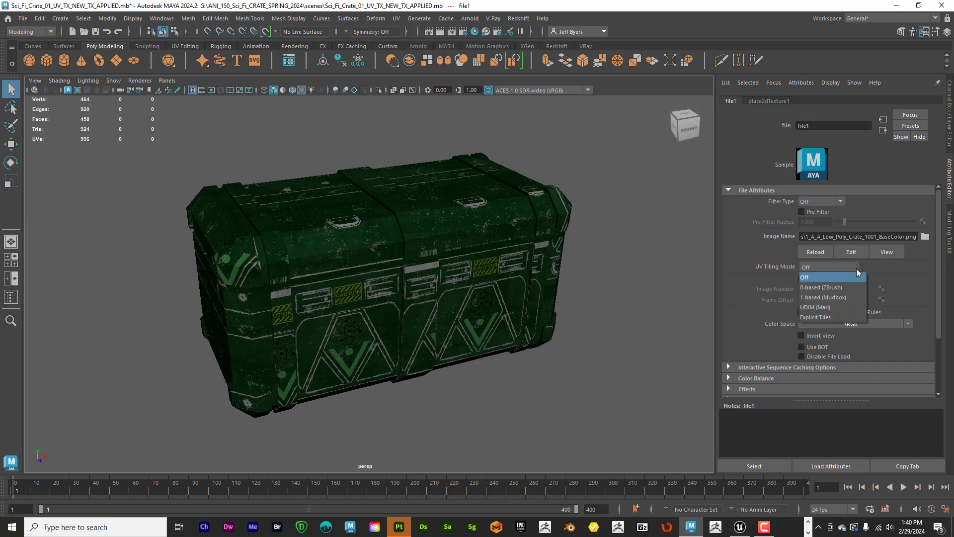
{"action": "left_click", "coordinate": [825, 309]}
{"action": "left_click", "coordinate": [907, 279]}
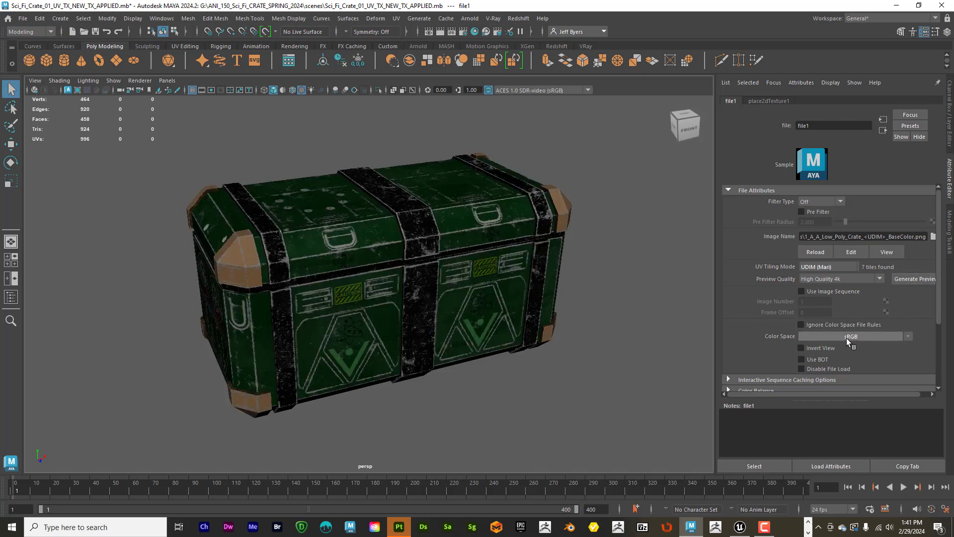
{"action": "left_click_drag", "start_coordinate": [546, 318], "coordinate": [544, 296], "text": "alt"}
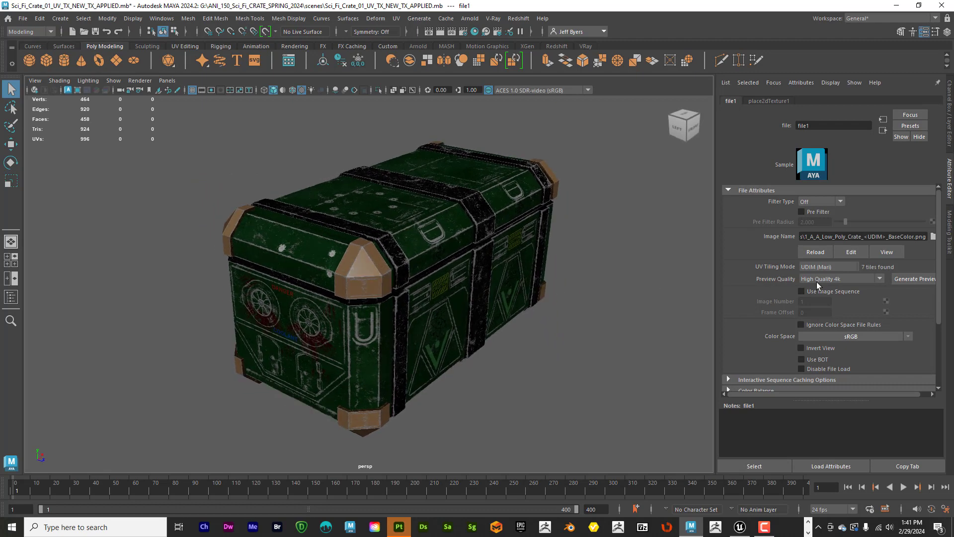
Step: Check the base color texture's color space options and open its Color Balance settings
{"action": "left_click", "coordinate": [907, 337]}
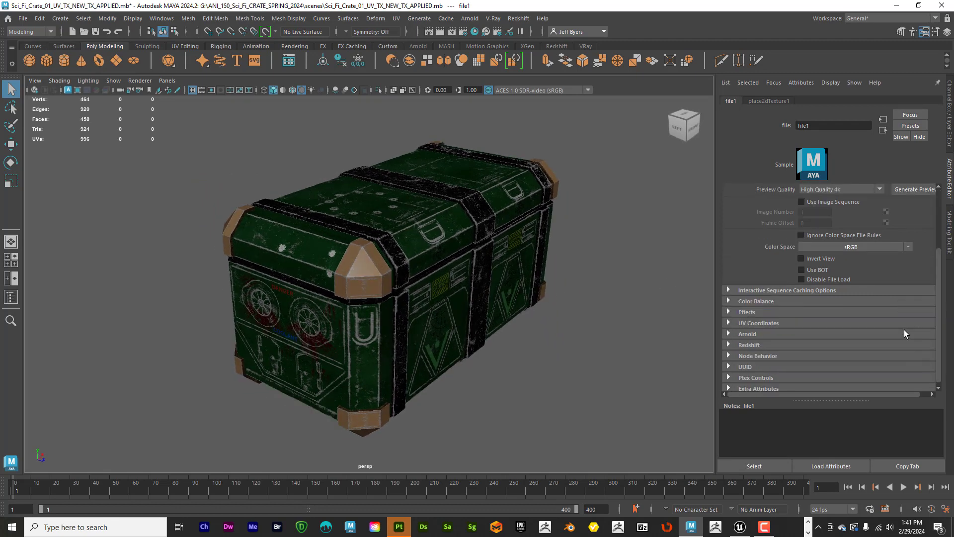
{"action": "left_click", "coordinate": [902, 327]}
{"action": "scroll", "coordinate": [845, 323], "scroll_direction": "down", "scroll_amount": 3}
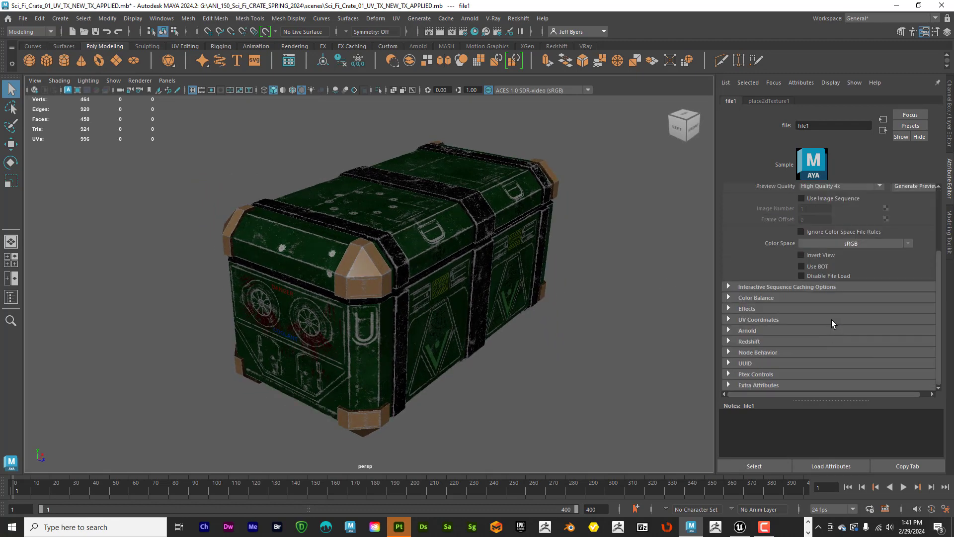
{"action": "left_click", "coordinate": [730, 298]}
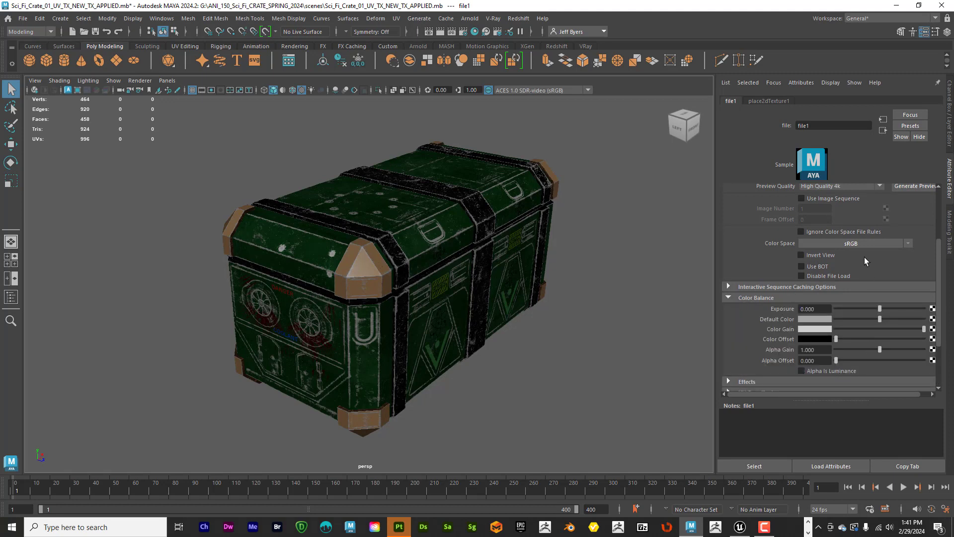
Step: Return to the Crate_TX material and connect a 2D File texture to its base metalness
{"action": "scroll", "coordinate": [863, 257], "scroll_direction": "up", "scroll_amount": 3}
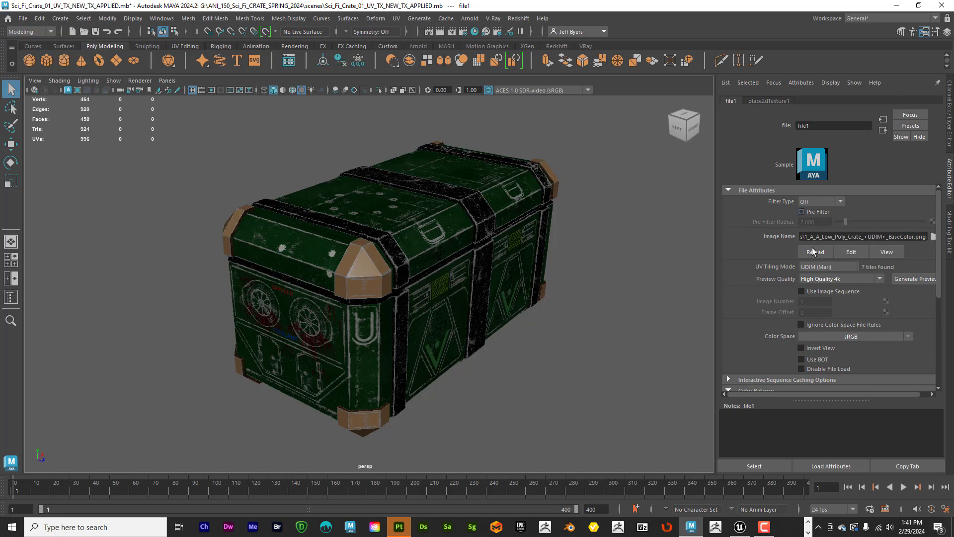
{"action": "scroll", "coordinate": [855, 275], "scroll_direction": "down", "scroll_amount": 1}
{"action": "scroll", "coordinate": [854, 275], "scroll_direction": "up", "scroll_amount": 1}
{"action": "left_click", "coordinate": [883, 131]}
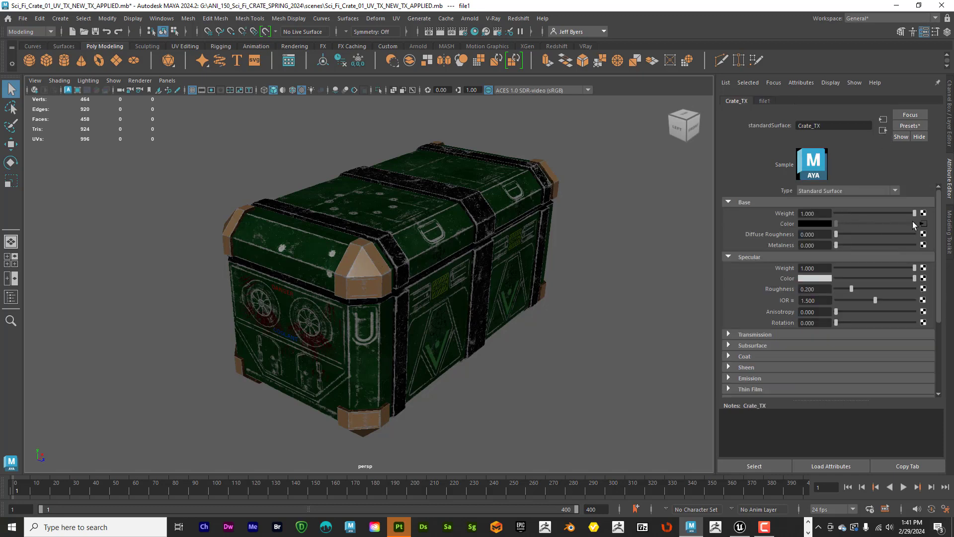
{"action": "left_click", "coordinate": [923, 245]}
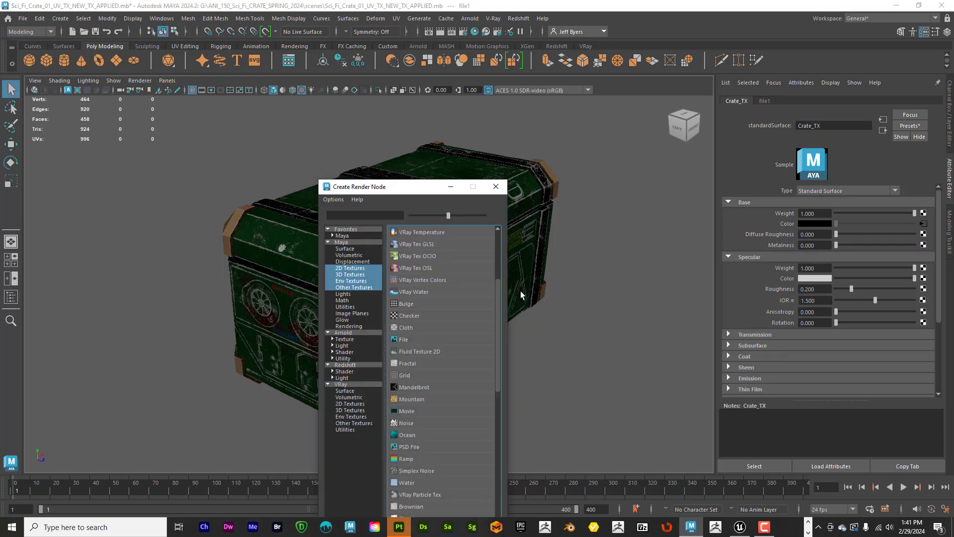
{"action": "left_click", "coordinate": [351, 269]}
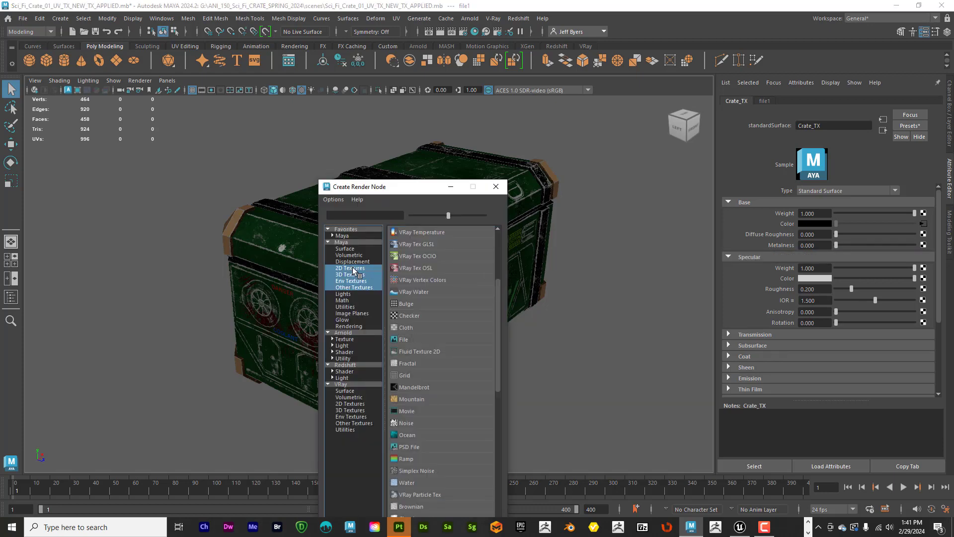
{"action": "left_click", "coordinate": [408, 339]}
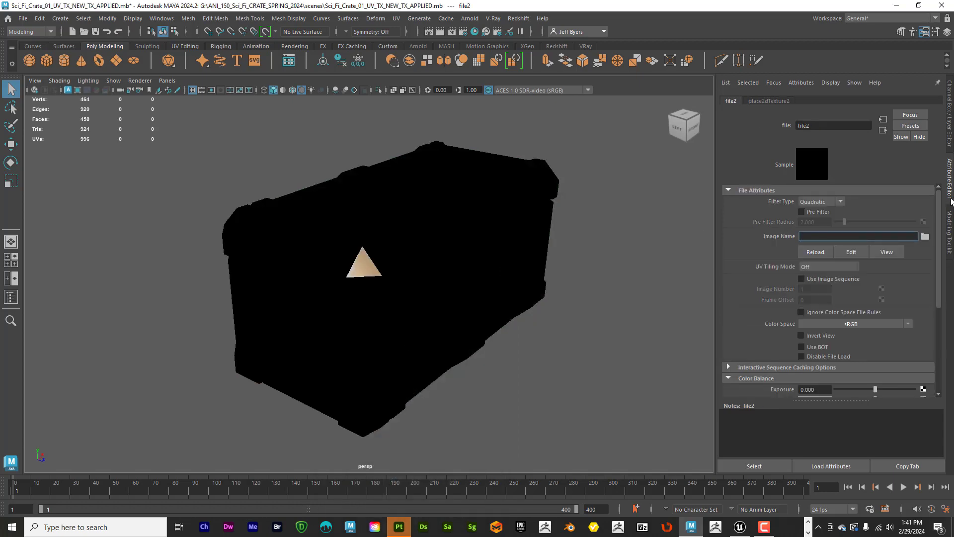
Step: Set the metalness texture's filter type to Off and load 1_A_A_Low_Poly_Crate_1001_Metallic.png from sourceimages as its image
{"action": "left_click", "coordinate": [841, 201]}
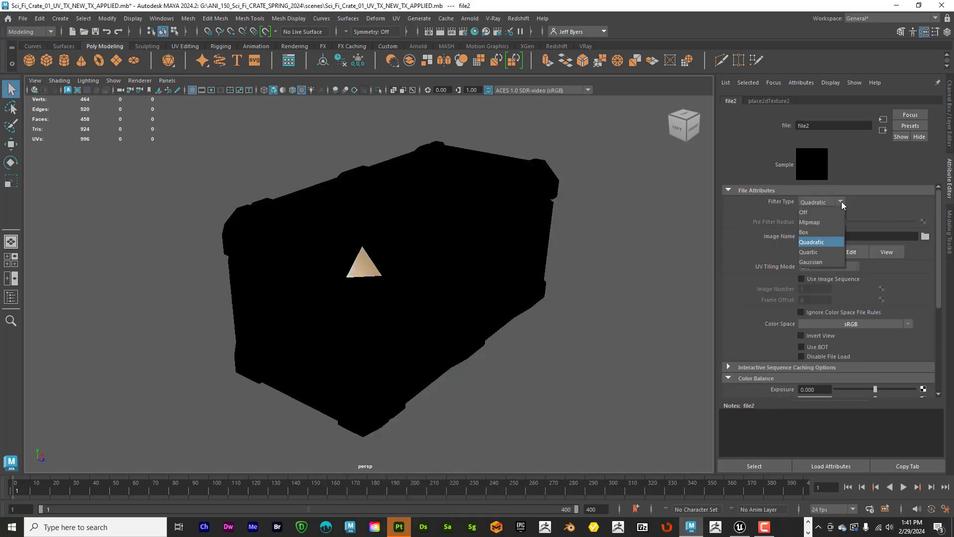
{"action": "left_click", "coordinate": [812, 212]}
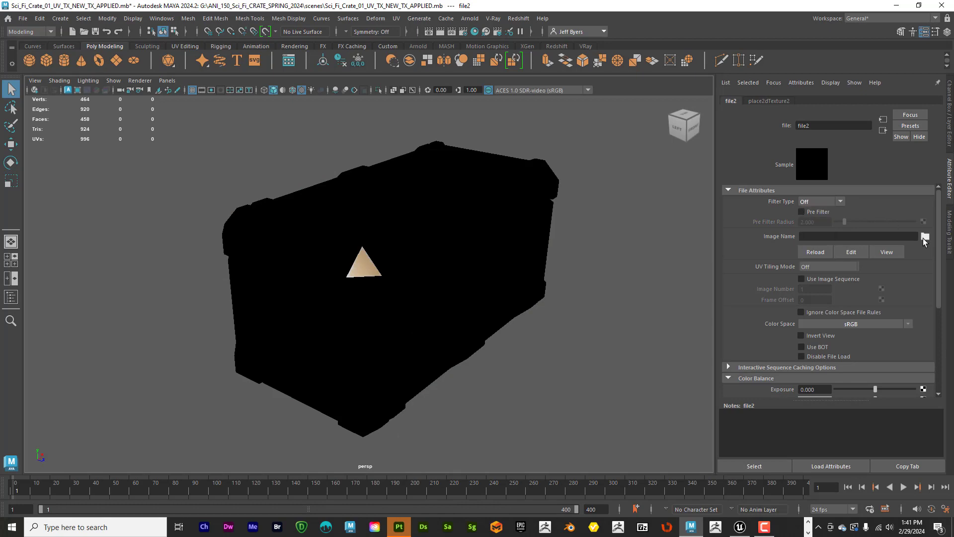
{"action": "left_click", "coordinate": [924, 237]}
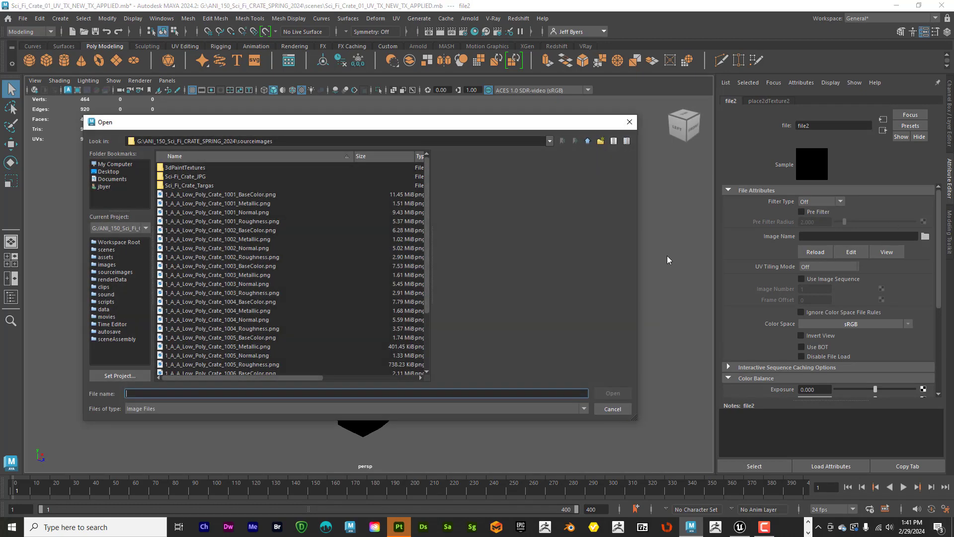
{"action": "left_click", "coordinate": [245, 205]}
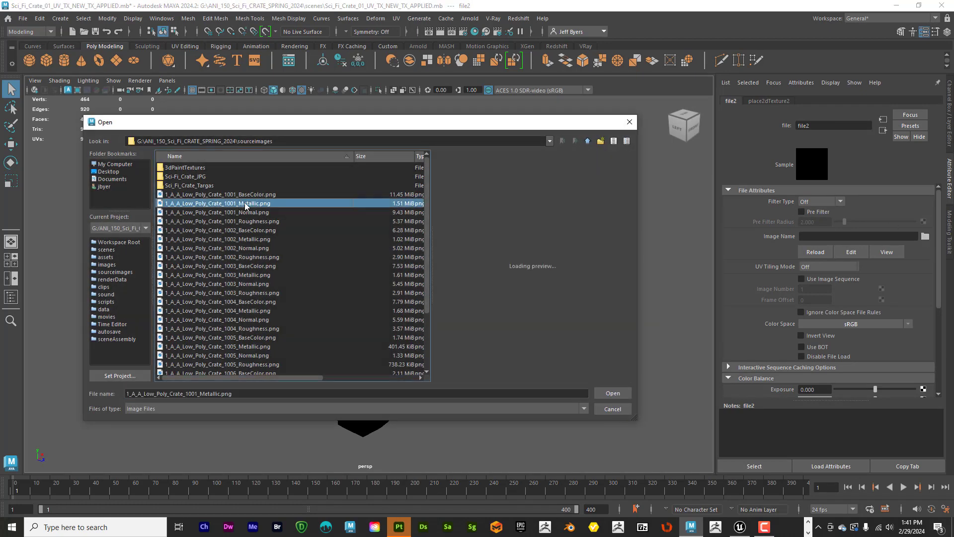
{"action": "left_click", "coordinate": [606, 393]}
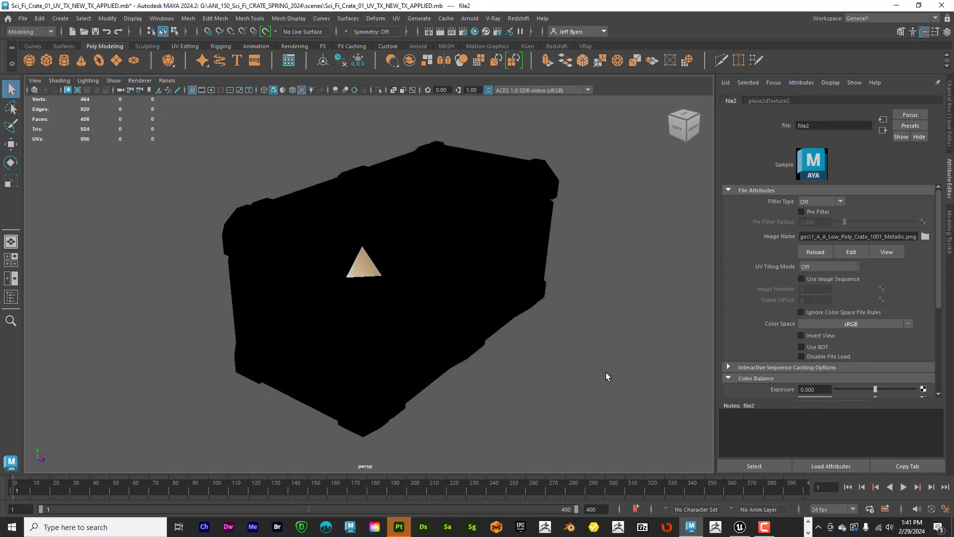
Step: Set the metalness texture's UV tiling mode to UDIM (Mari) and generate its High Quality 4k preview
{"action": "left_click", "coordinate": [853, 265]}
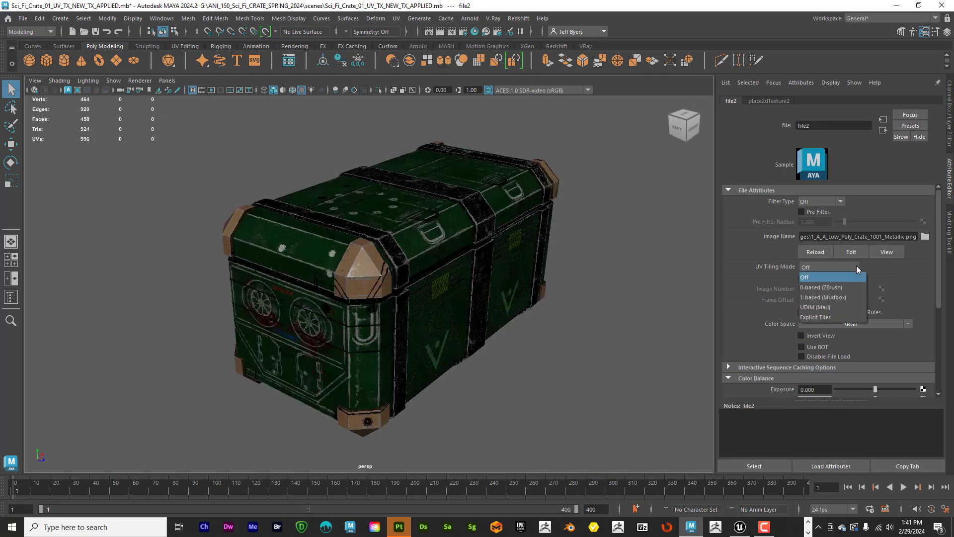
{"action": "left_click", "coordinate": [828, 306]}
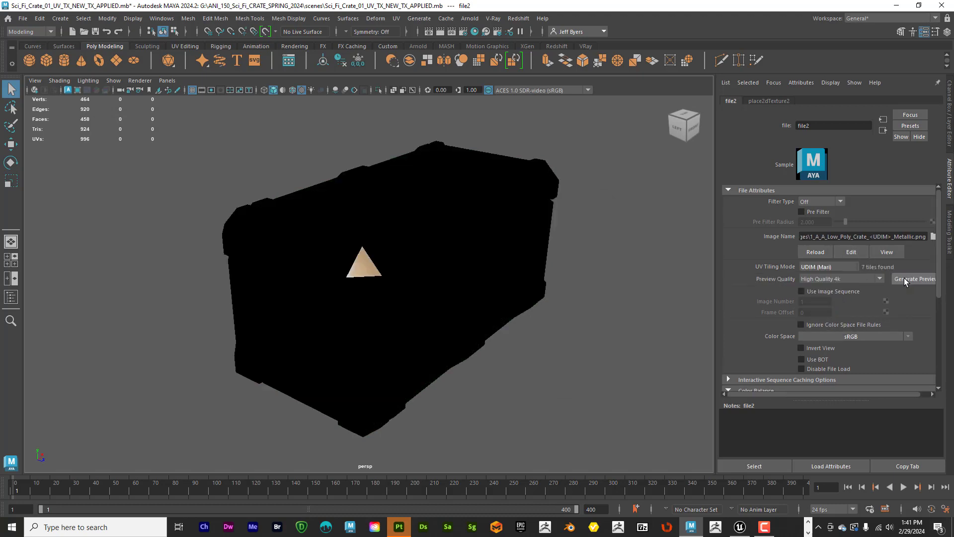
Step: Set the metalness texture's color space to Utility Raw and enable Alpha Is Luminance in its color balance settings
{"action": "left_click", "coordinate": [908, 336]}
{"action": "mouse_move", "coordinate": [895, 365]}
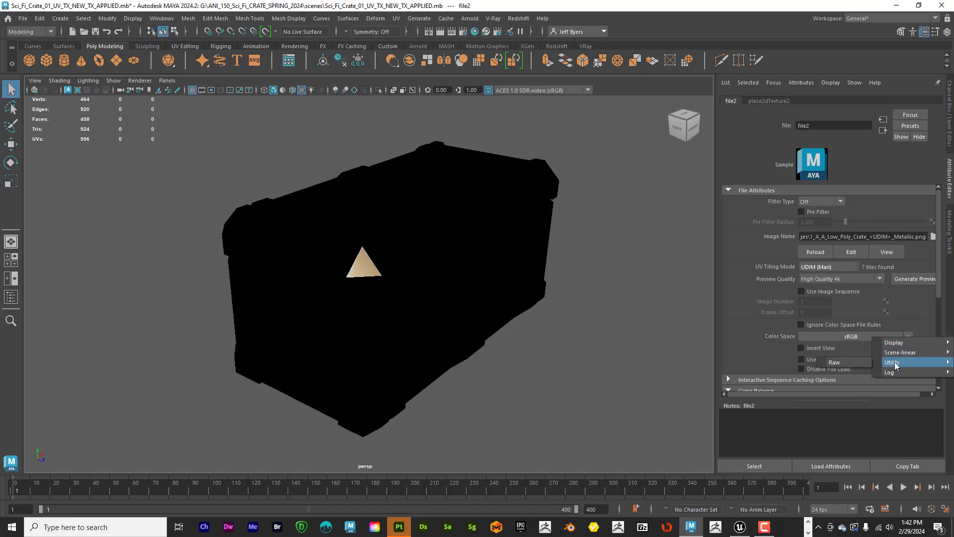
{"action": "left_click", "coordinate": [845, 362]}
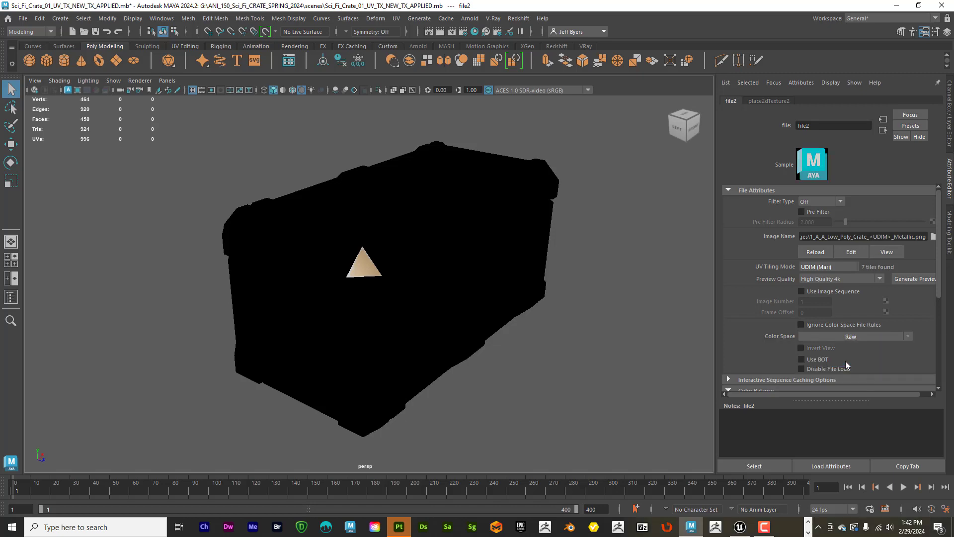
{"action": "scroll", "coordinate": [897, 294], "scroll_direction": "down", "scroll_amount": 2}
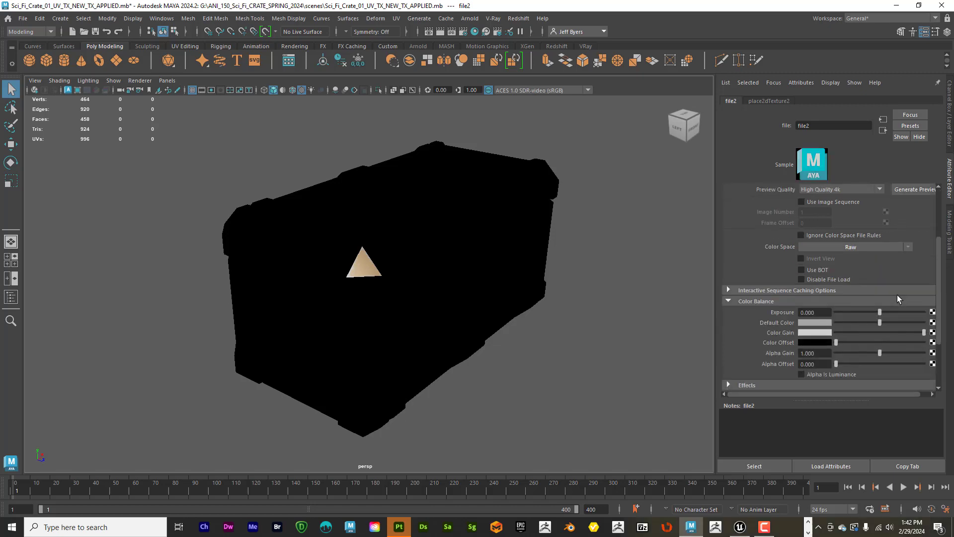
{"action": "scroll", "coordinate": [895, 294], "scroll_direction": "up", "scroll_amount": 2}
{"action": "scroll", "coordinate": [893, 297], "scroll_direction": "down", "scroll_amount": 3}
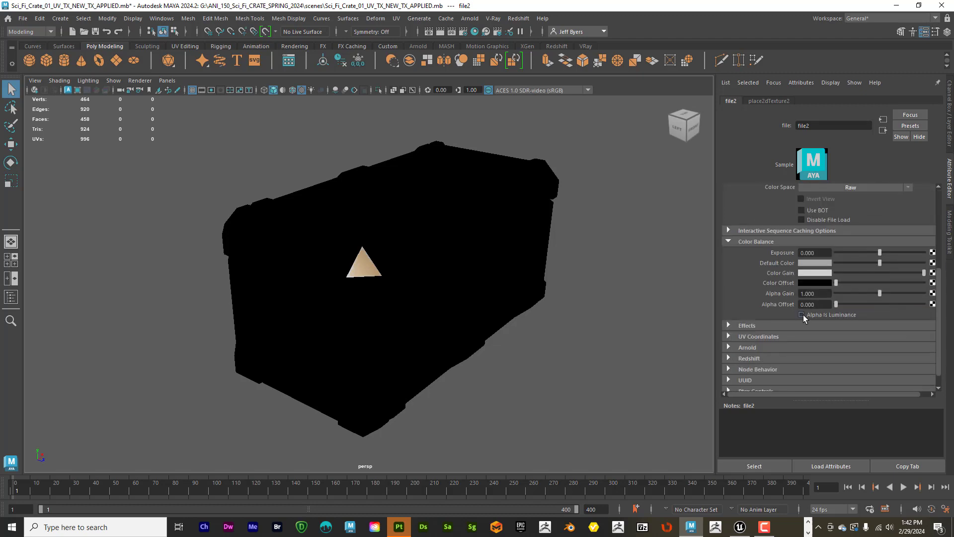
{"action": "left_click", "coordinate": [801, 315]}
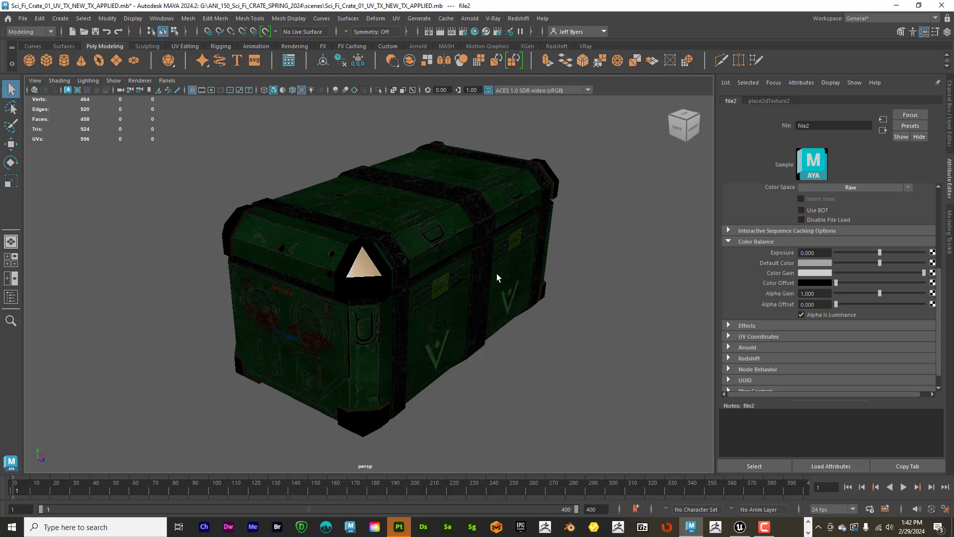
{"action": "left_click_drag", "start_coordinate": [522, 277], "coordinate": [547, 278], "text": "alt"}
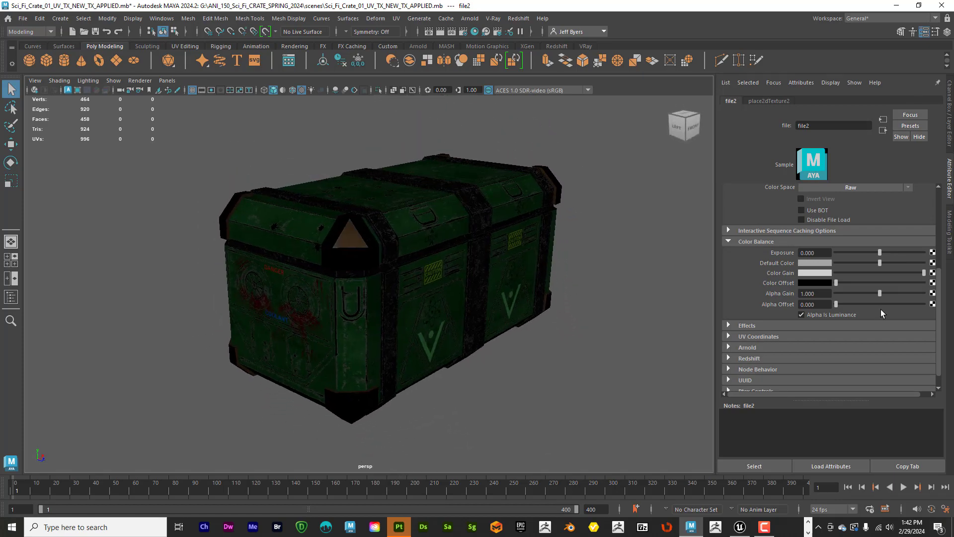
Step: Return to the Crate_TX material and connect a 2D File texture to its specular roughness
{"action": "left_click", "coordinate": [882, 129]}
{"action": "scroll", "coordinate": [850, 260], "scroll_direction": "down", "scroll_amount": 3}
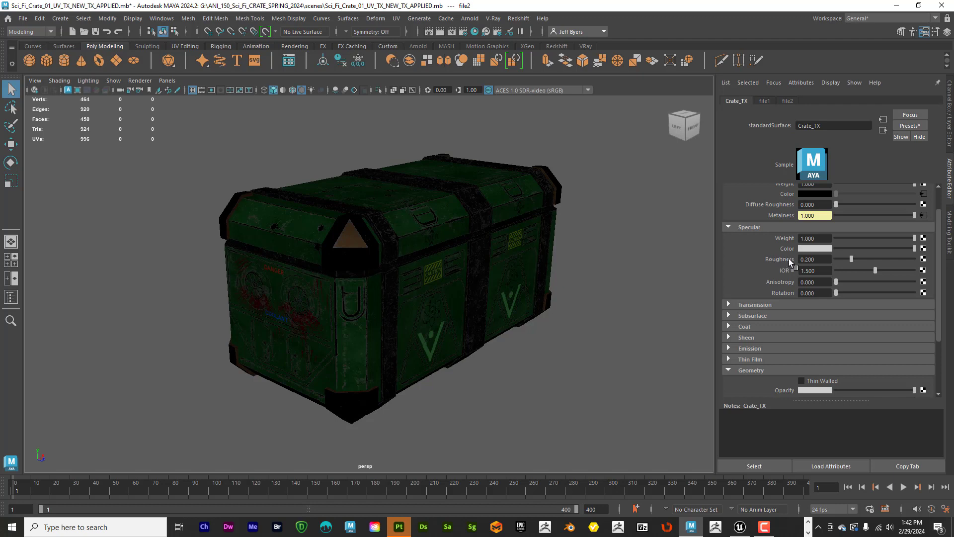
{"action": "left_click", "coordinate": [923, 259]}
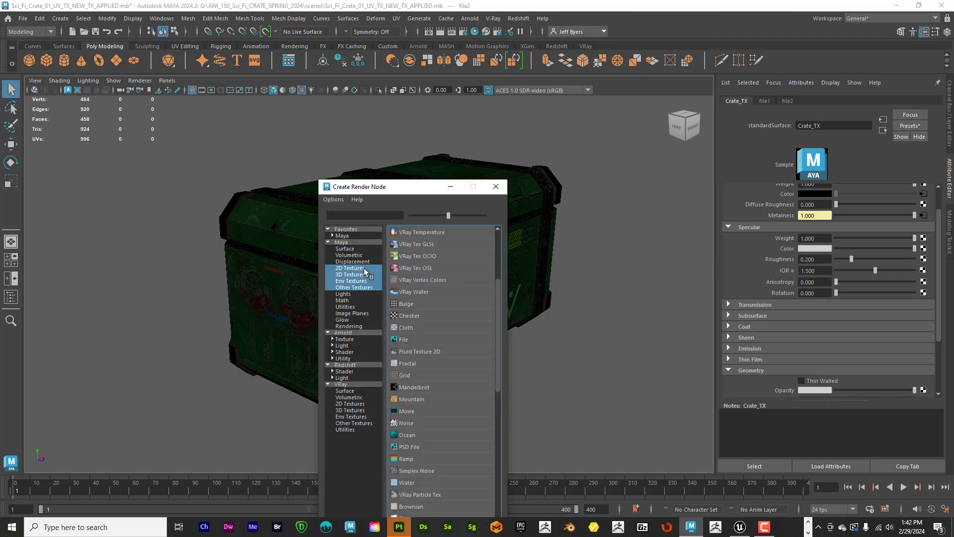
{"action": "left_click", "coordinate": [364, 268]}
{"action": "left_click", "coordinate": [403, 339]}
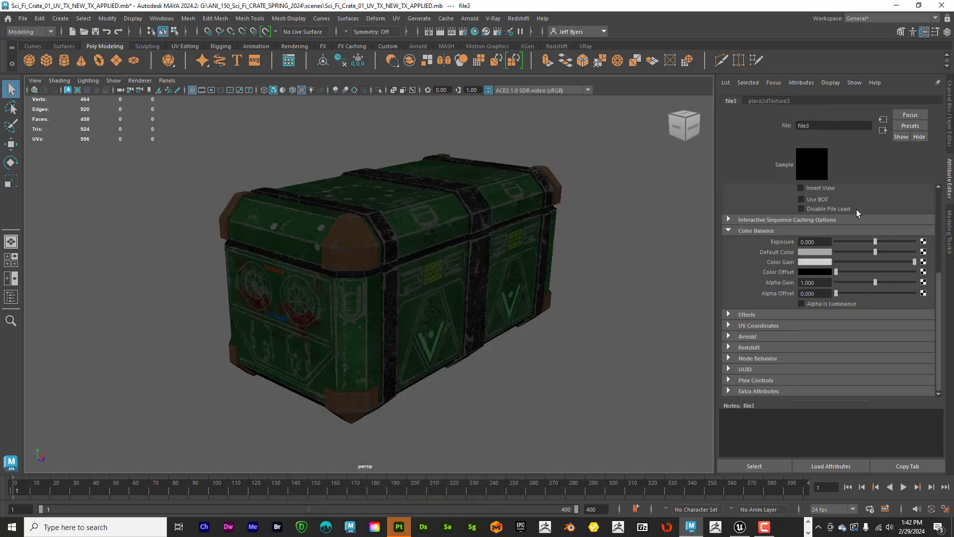
Step: Set the roughness texture's filter type to Off and load 1_A_A_Low_Poly_Crate_1001_Roughness.png from sourceimages as its image
{"action": "scroll", "coordinate": [868, 231], "scroll_direction": "up", "scroll_amount": 3}
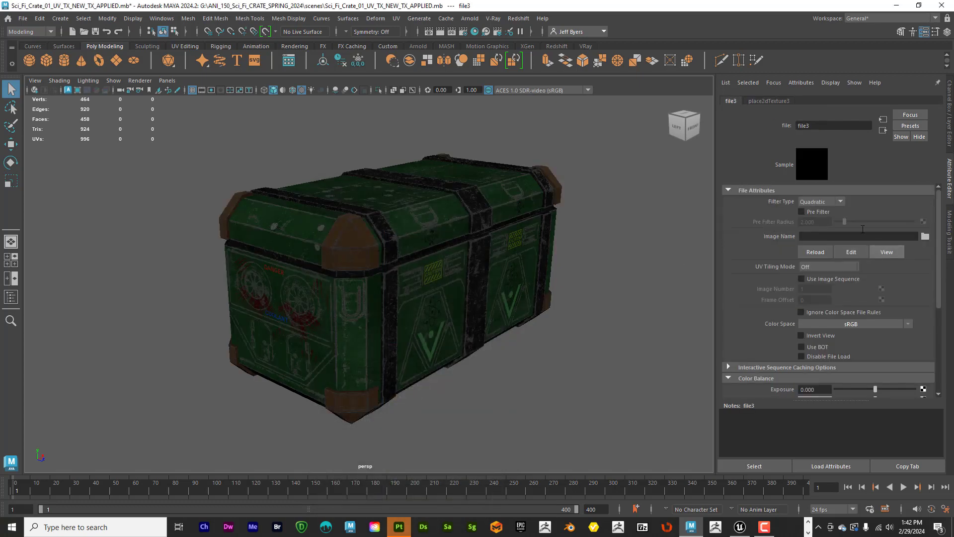
{"action": "left_click", "coordinate": [840, 201]}
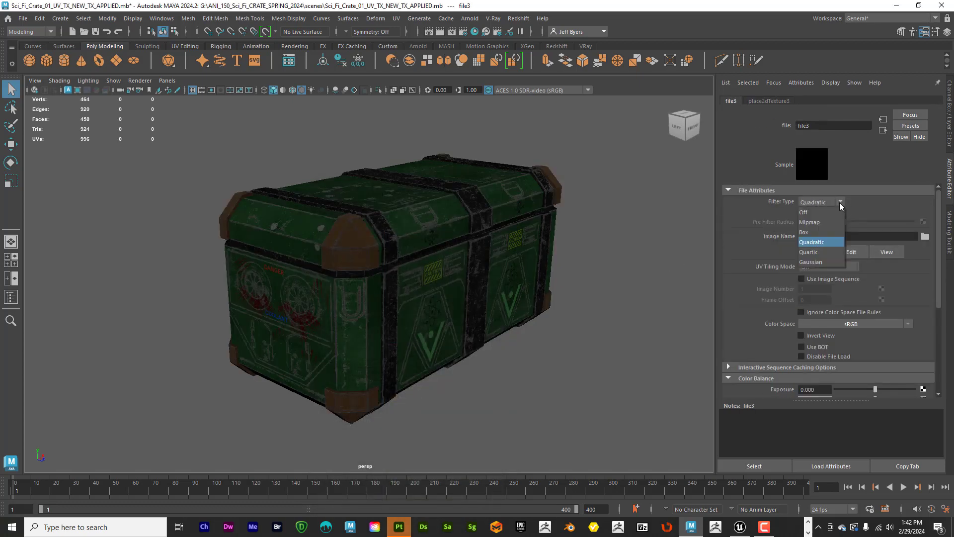
{"action": "left_click", "coordinate": [807, 211]}
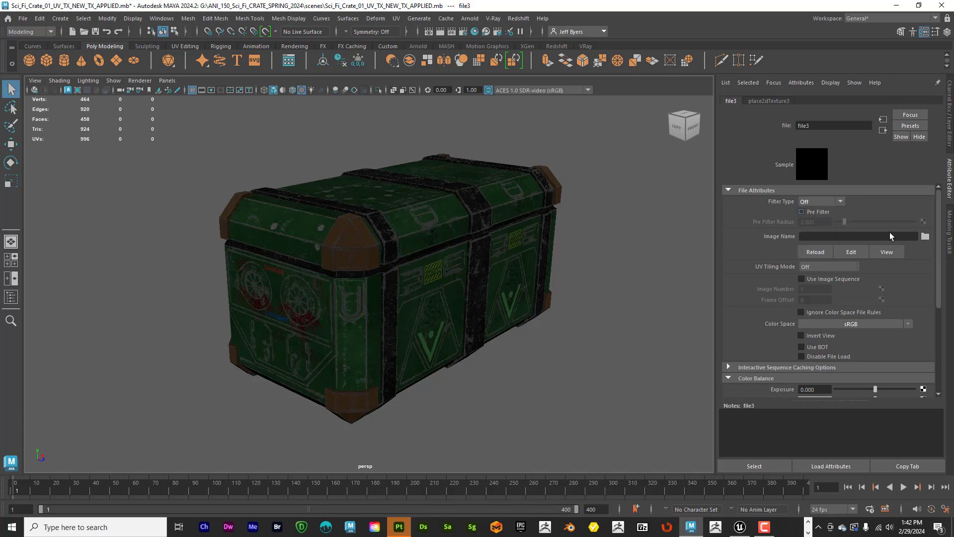
{"action": "left_click", "coordinate": [926, 237]}
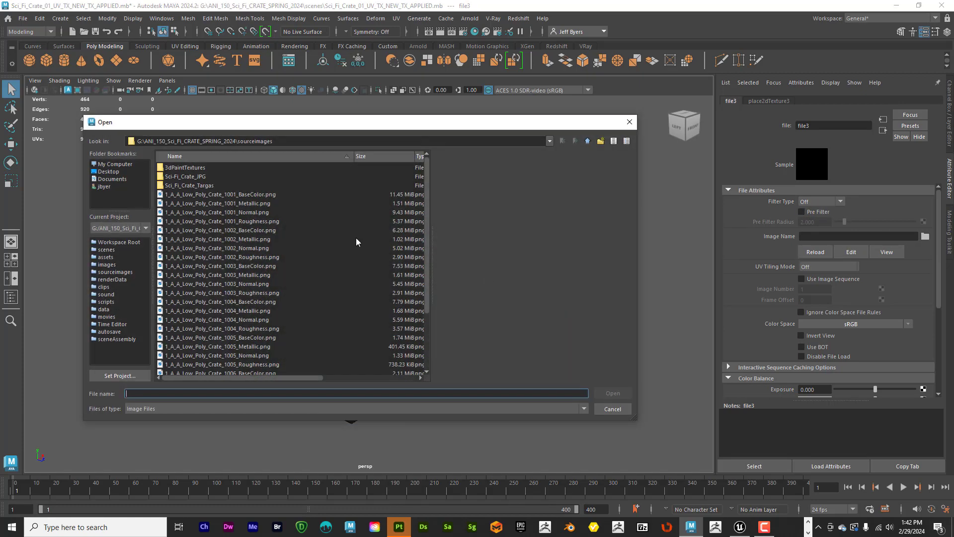
{"action": "left_click", "coordinate": [251, 222]}
{"action": "left_click", "coordinate": [611, 393]}
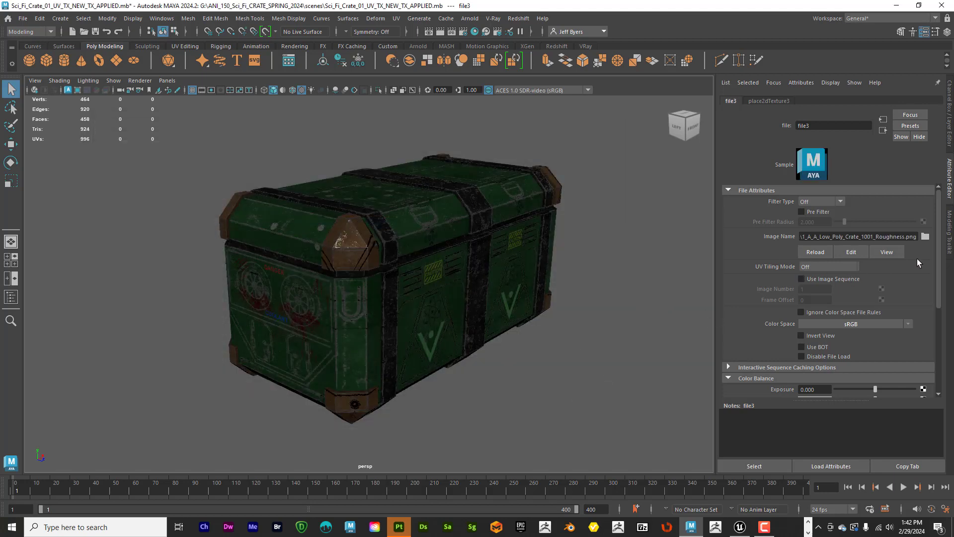
Step: Set the roughness texture's UV tiling mode to UDIM (Mari) and generate its High Quality 4k preview
{"action": "left_click", "coordinate": [854, 268]}
{"action": "left_click", "coordinate": [834, 307]}
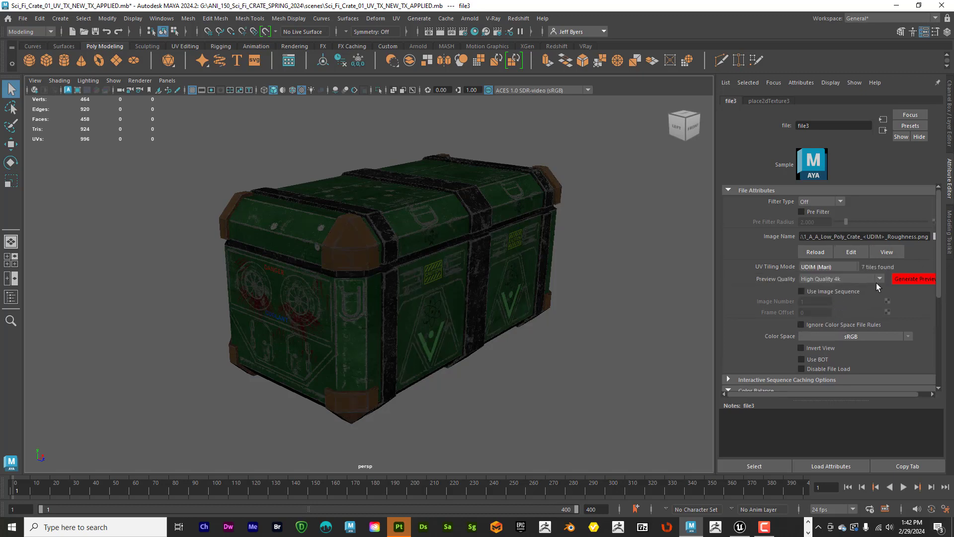
{"action": "left_click", "coordinate": [908, 278]}
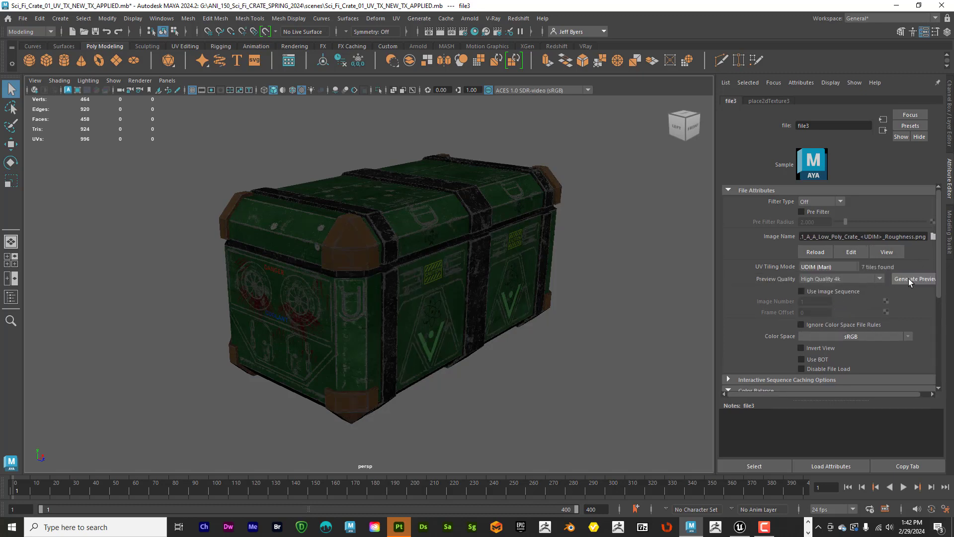
Step: Set the roughness texture's color space to Utility Raw, enable Alpha Is Luminance, and return to the Crate_TX material
{"action": "scroll", "coordinate": [918, 310], "scroll_direction": "down", "scroll_amount": 3}
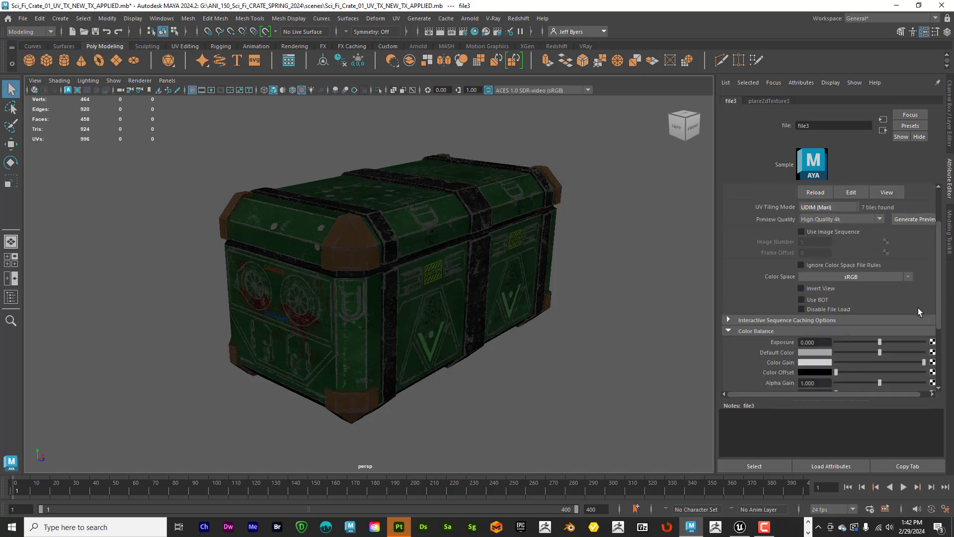
{"action": "scroll", "coordinate": [917, 308], "scroll_direction": "down", "scroll_amount": 2}
{"action": "scroll", "coordinate": [917, 308], "scroll_direction": "up", "scroll_amount": 4}
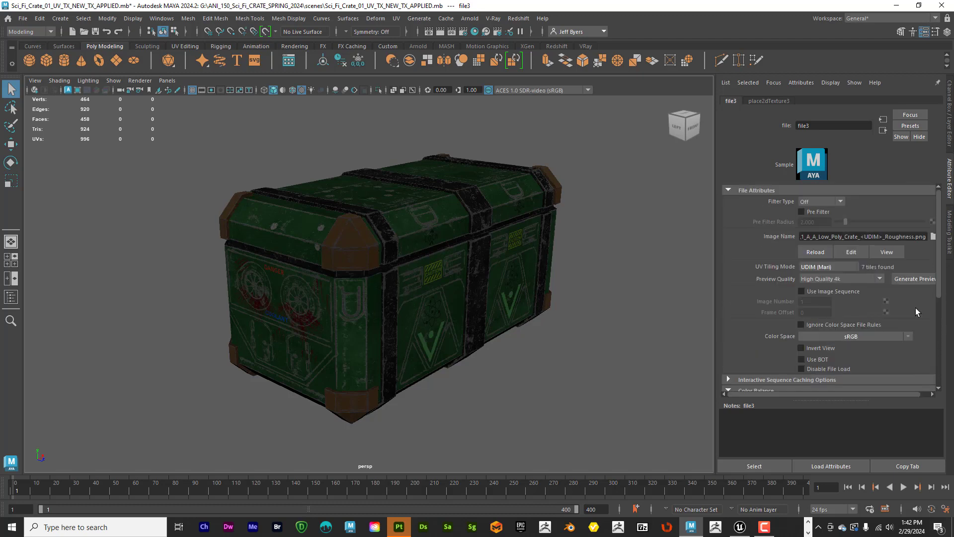
{"action": "scroll", "coordinate": [916, 308], "scroll_direction": "down", "scroll_amount": 3}
{"action": "left_click", "coordinate": [909, 276]}
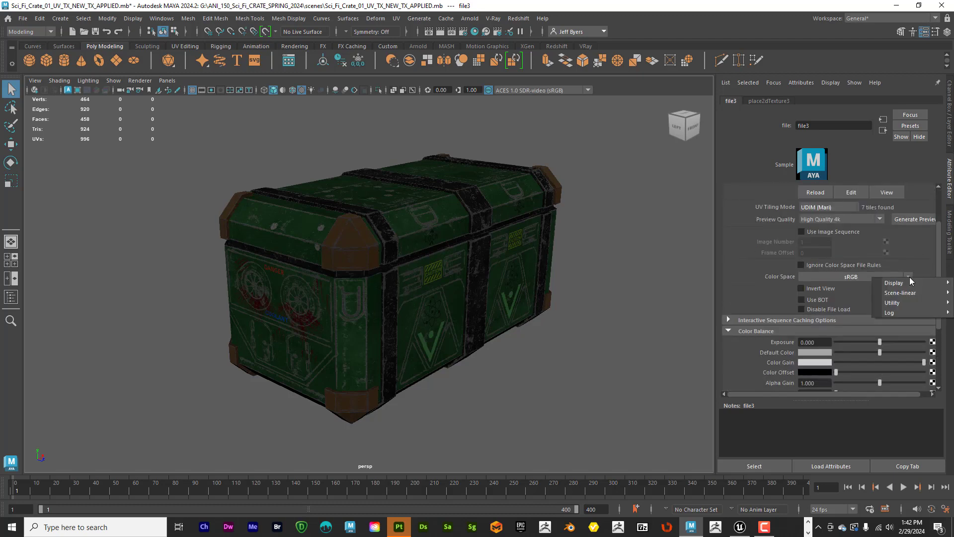
{"action": "mouse_move", "coordinate": [899, 302]}
{"action": "left_click", "coordinate": [843, 303]}
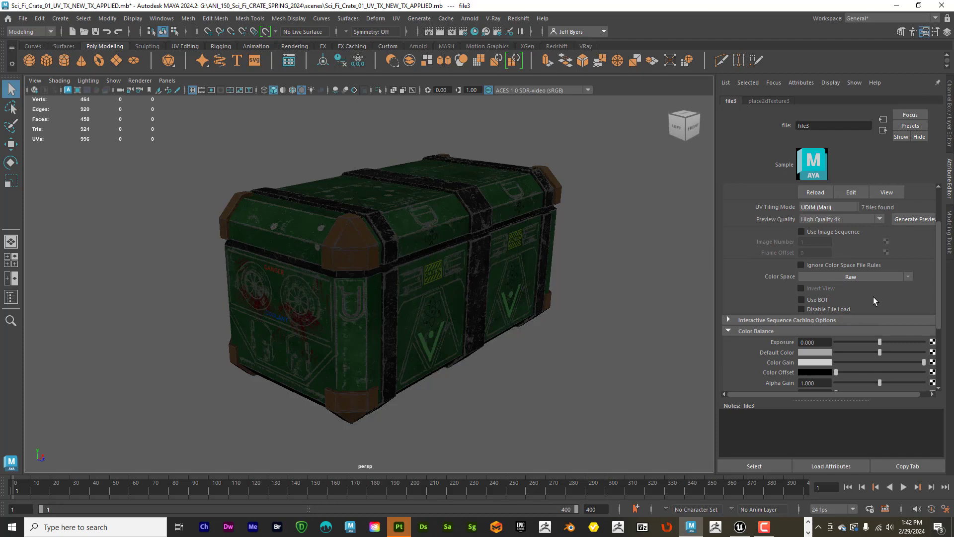
{"action": "scroll", "coordinate": [857, 355], "scroll_direction": "down", "scroll_amount": 5}
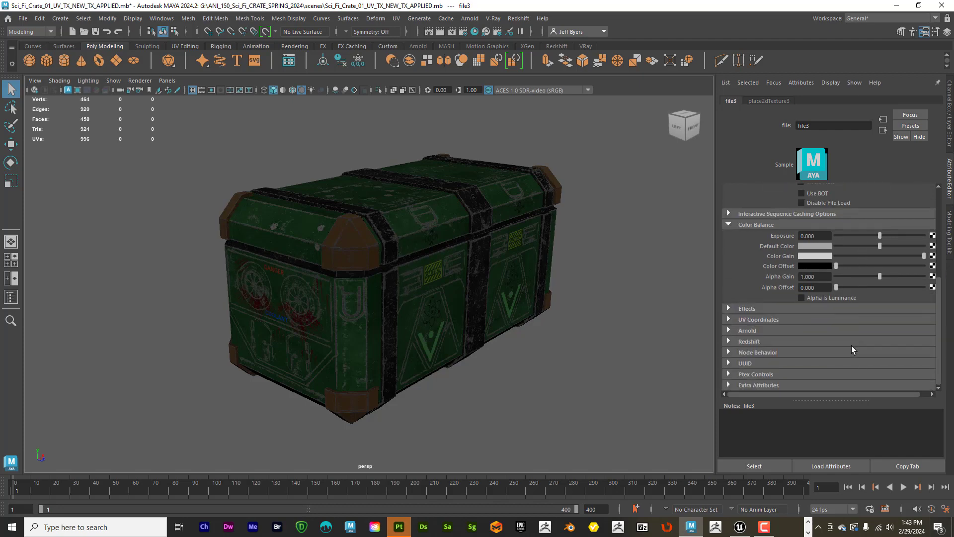
{"action": "left_click", "coordinate": [801, 297]}
{"action": "left_click_drag", "start_coordinate": [570, 313], "coordinate": [515, 291], "text": "alt"}
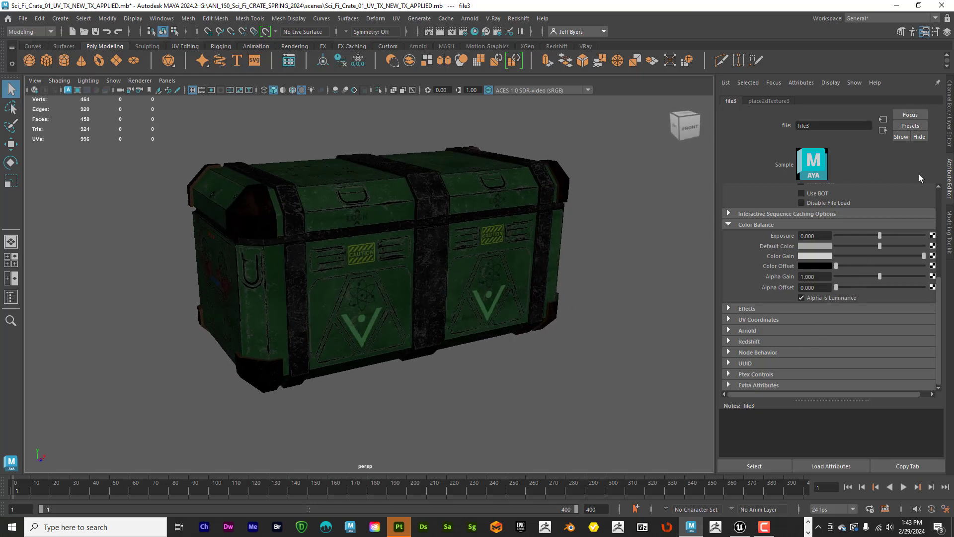
{"action": "left_click", "coordinate": [883, 130]}
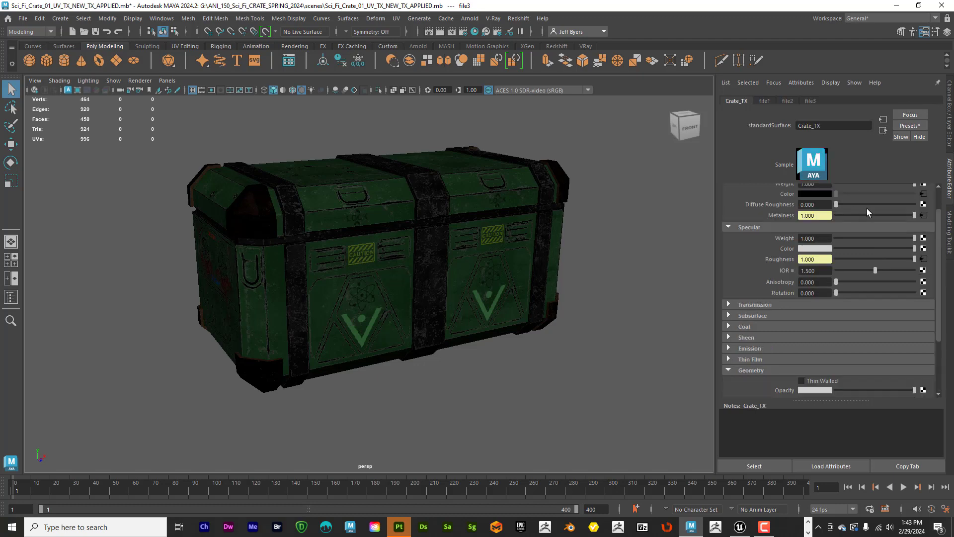
Step: Connect a 2D File texture to the Crate_TX material's bump mapping and set the bump node to use it as Tangent Space Normals
{"action": "scroll", "coordinate": [873, 253], "scroll_direction": "up", "scroll_amount": 3}
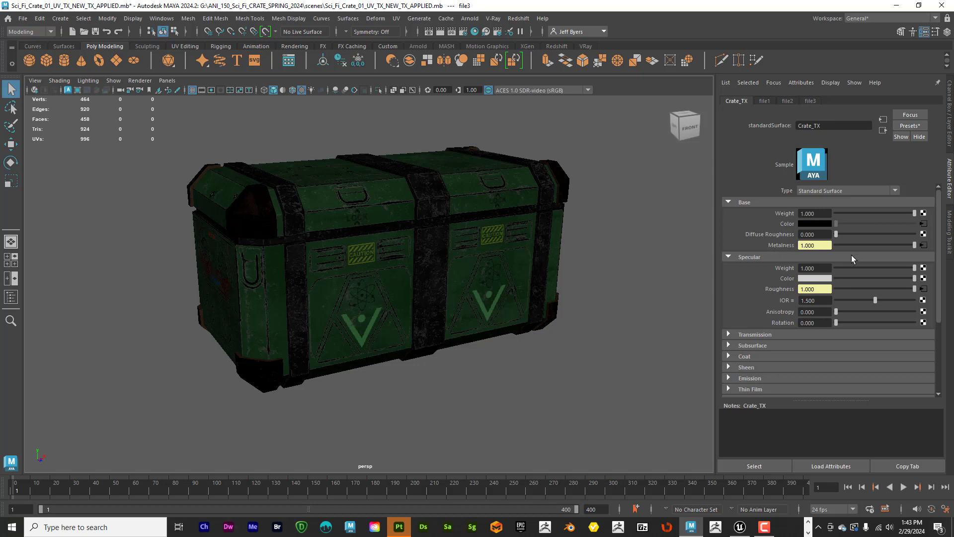
{"action": "scroll", "coordinate": [833, 330], "scroll_direction": "down", "scroll_amount": 4}
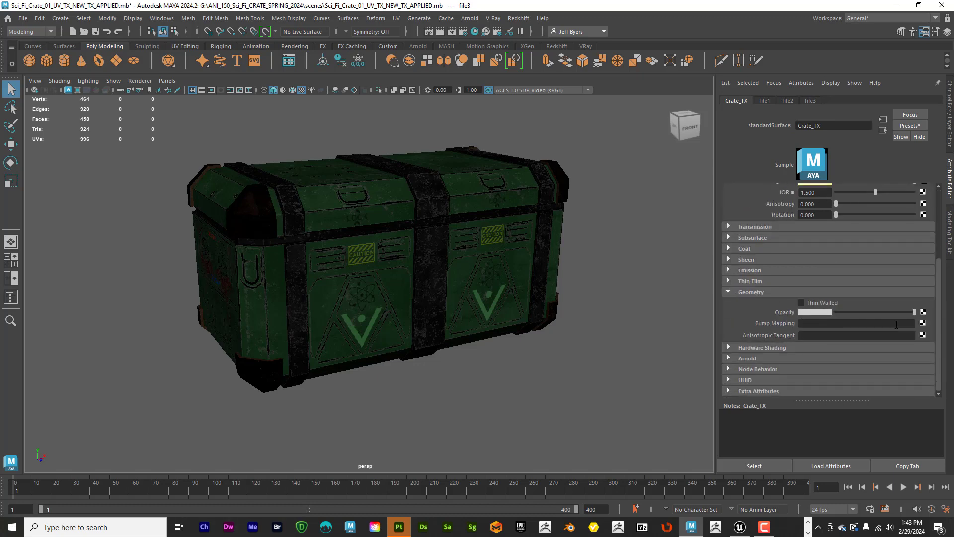
{"action": "left_click", "coordinate": [923, 323]}
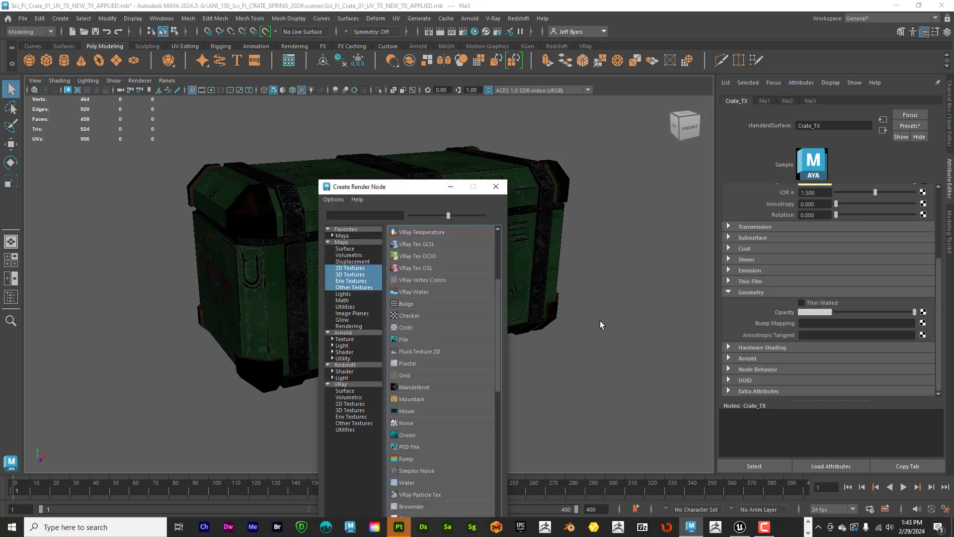
{"action": "left_click", "coordinate": [367, 268]}
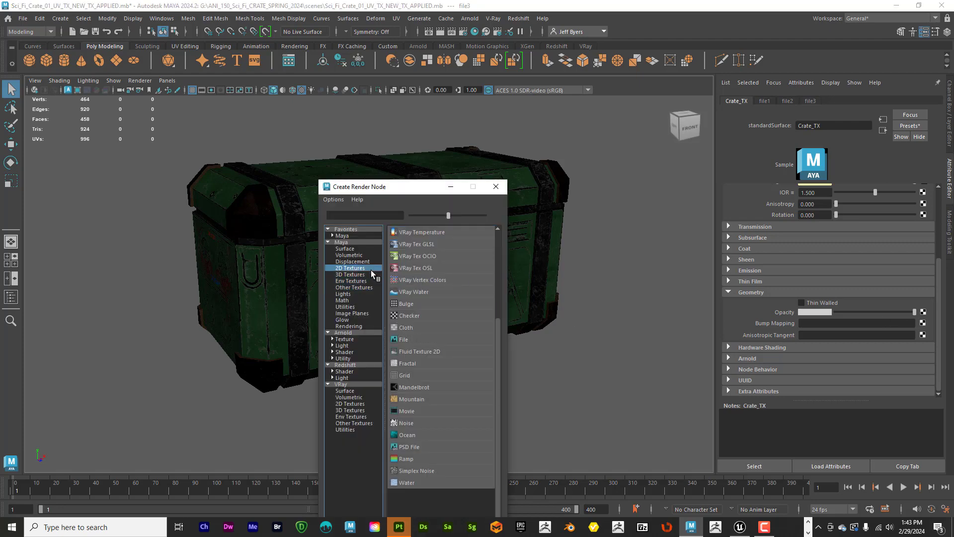
{"action": "left_click", "coordinate": [413, 340]}
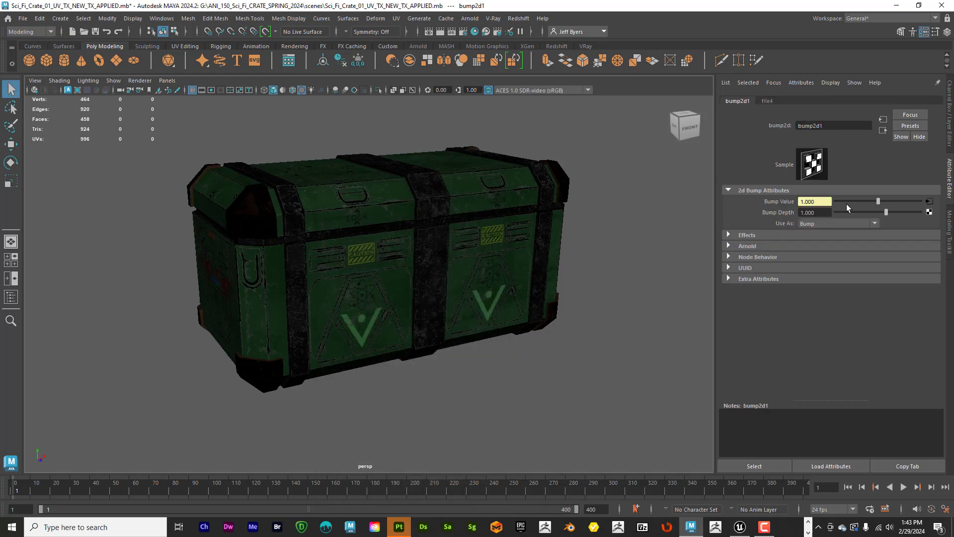
{"action": "left_click", "coordinate": [874, 225]}
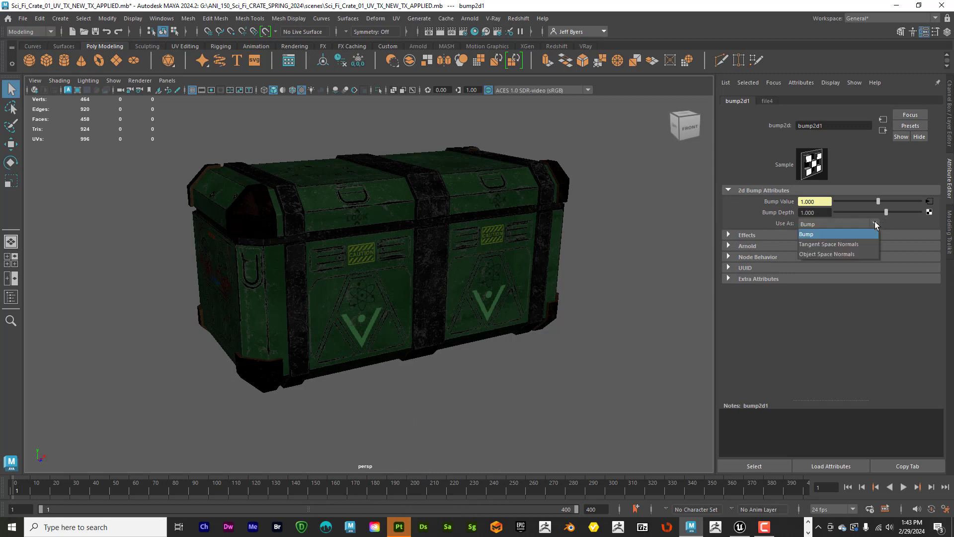
{"action": "left_click", "coordinate": [856, 245]}
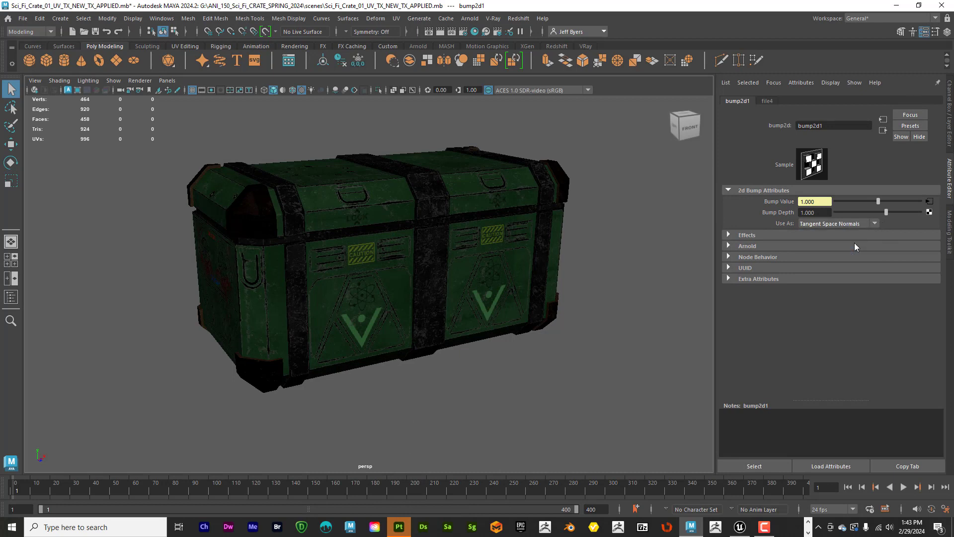
Step: Set the normal texture's filter type to Off and load 1_A_A_Low_Poly_Crate_1001_Normal.png from sourceimages as its image
{"action": "left_click", "coordinate": [929, 201]}
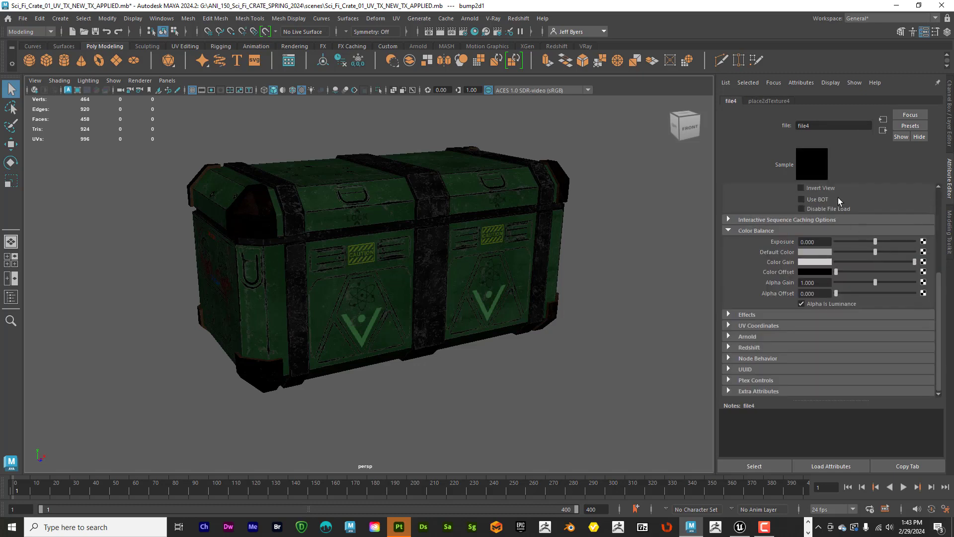
{"action": "scroll", "coordinate": [875, 217], "scroll_direction": "up", "scroll_amount": 3}
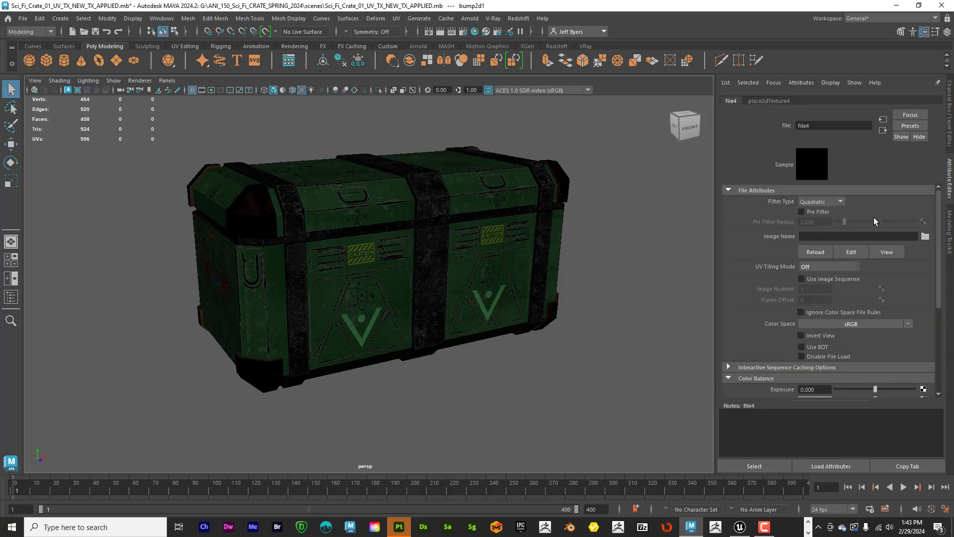
{"action": "left_click", "coordinate": [840, 202]}
{"action": "left_click", "coordinate": [812, 212]}
{"action": "left_click", "coordinate": [925, 236]}
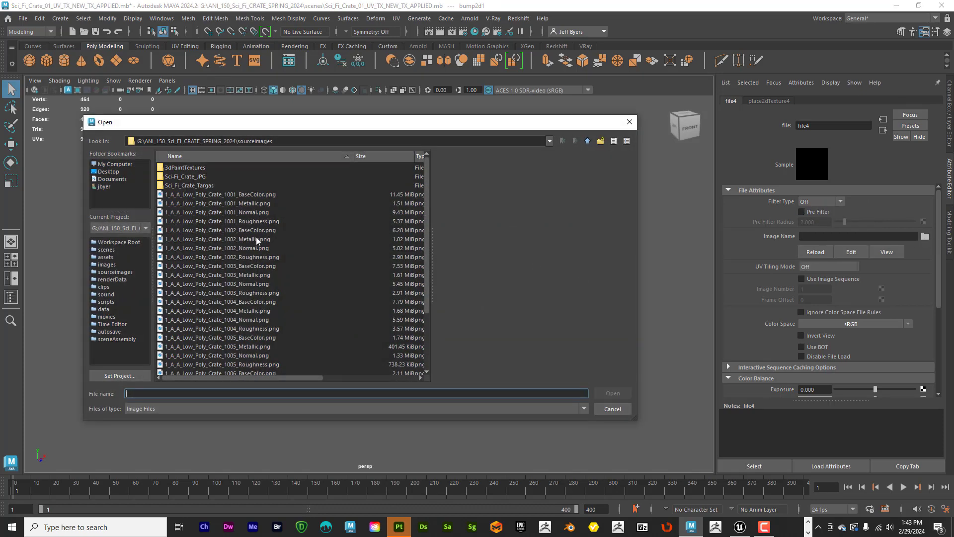
{"action": "left_click", "coordinate": [253, 213]}
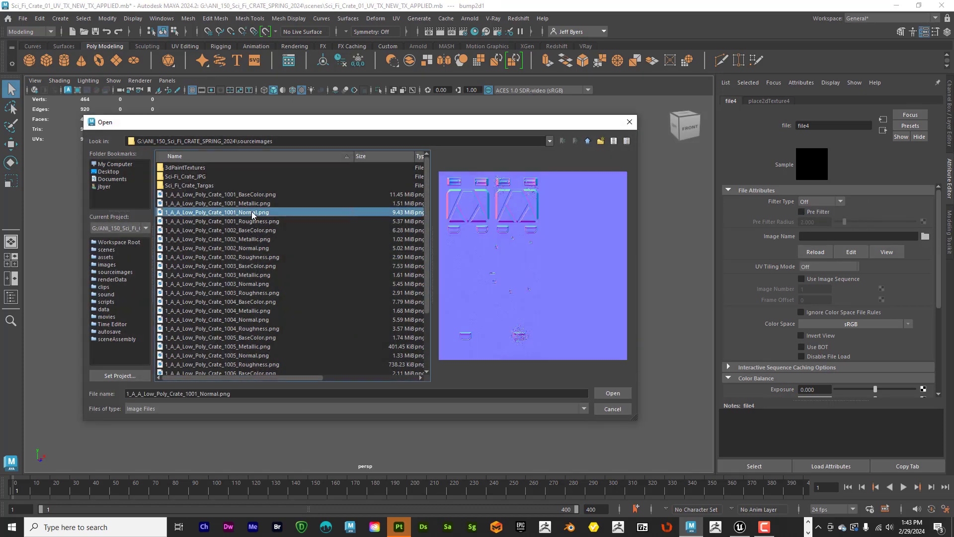
{"action": "left_click", "coordinate": [613, 393]}
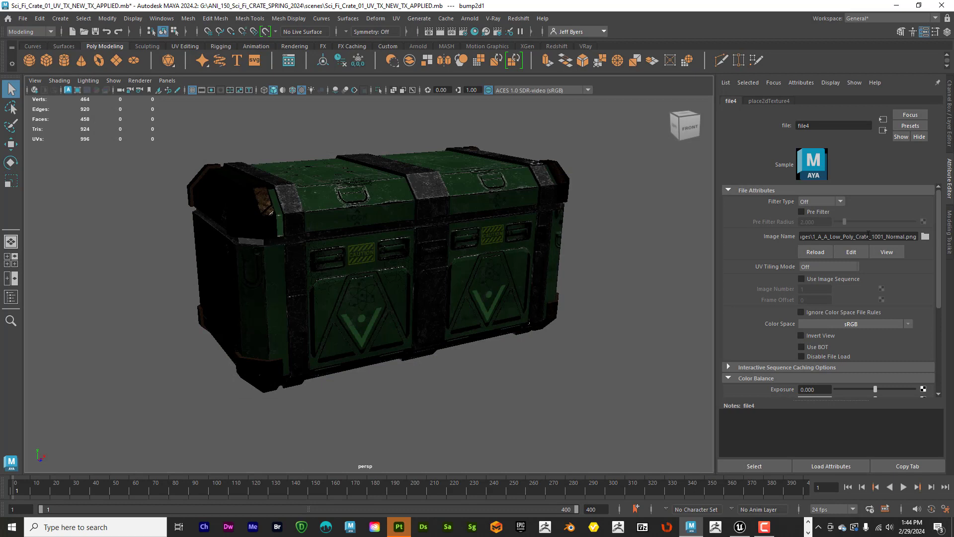
Step: Set the normal texture's UV tiling mode to UDIM (Mari) and generate its High Quality 4k preview
{"action": "left_click", "coordinate": [858, 267]}
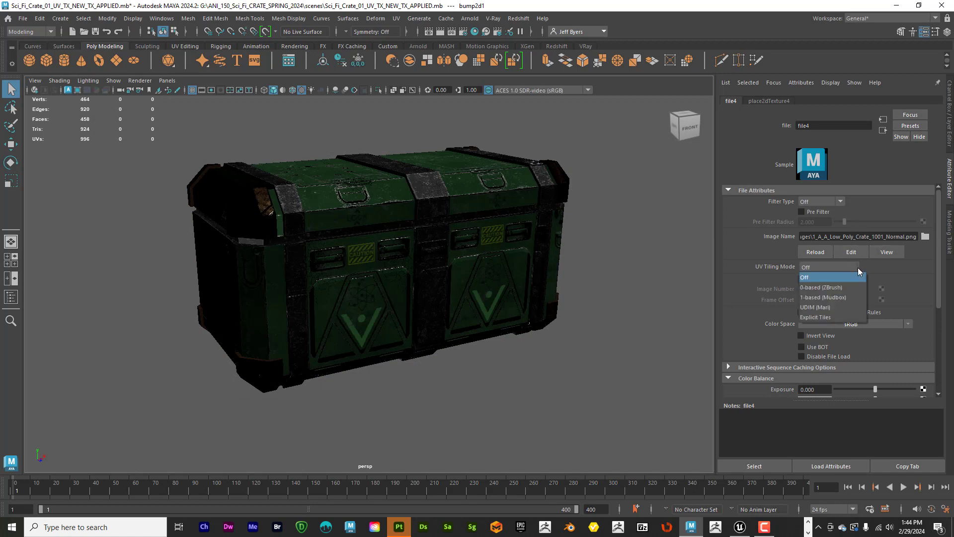
{"action": "left_click", "coordinate": [838, 309]}
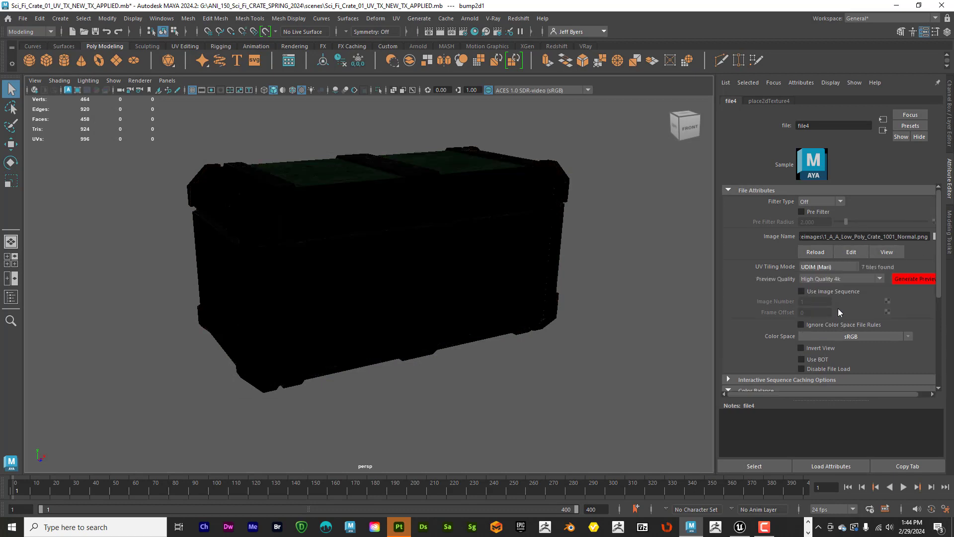
{"action": "left_click", "coordinate": [905, 278]}
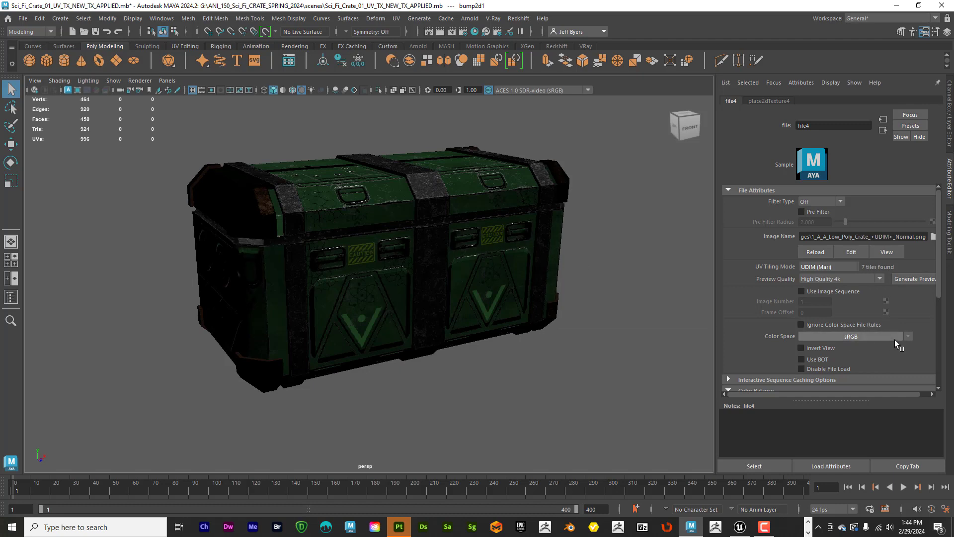
Step: Set the normal texture's color space to Utility Raw and disable Alpha Is Luminance
{"action": "left_click", "coordinate": [908, 336]}
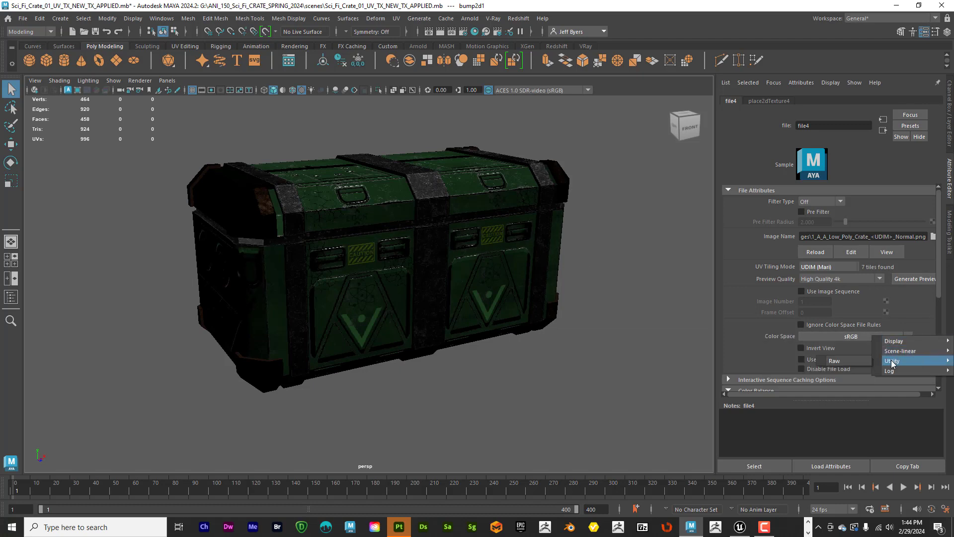
{"action": "mouse_move", "coordinate": [894, 361]}
{"action": "left_click", "coordinate": [835, 362]}
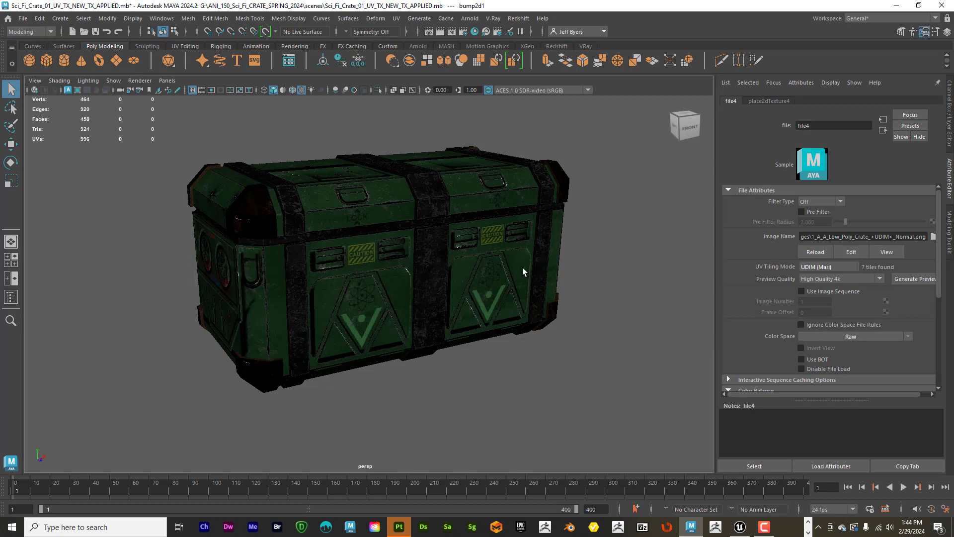
{"action": "scroll", "coordinate": [869, 360], "scroll_direction": "down", "scroll_amount": 5}
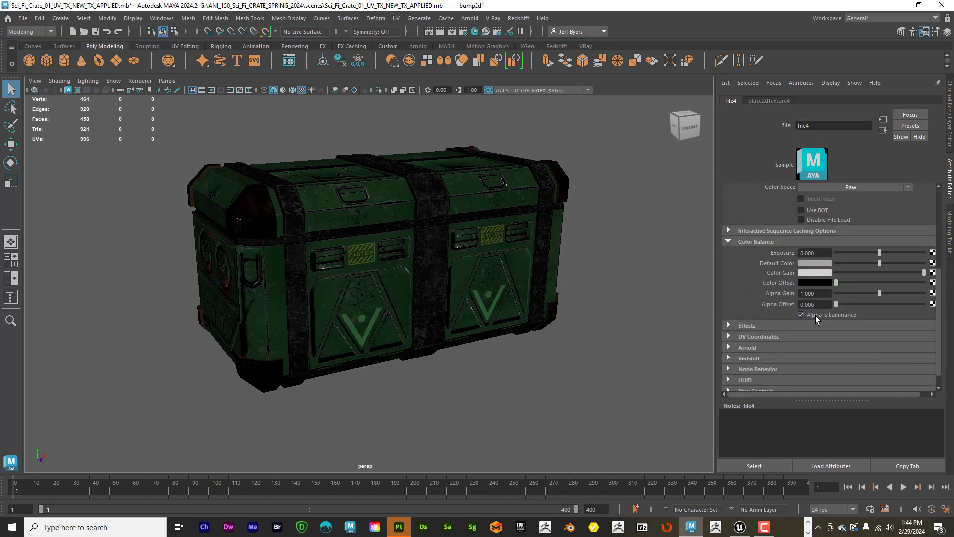
{"action": "left_click", "coordinate": [801, 314]}
Step: Examine the normal map's surface detail on the crate's front, lid and end panels from several angles
{"action": "left_click_drag", "start_coordinate": [558, 345], "coordinate": [515, 341], "text": "alt"}
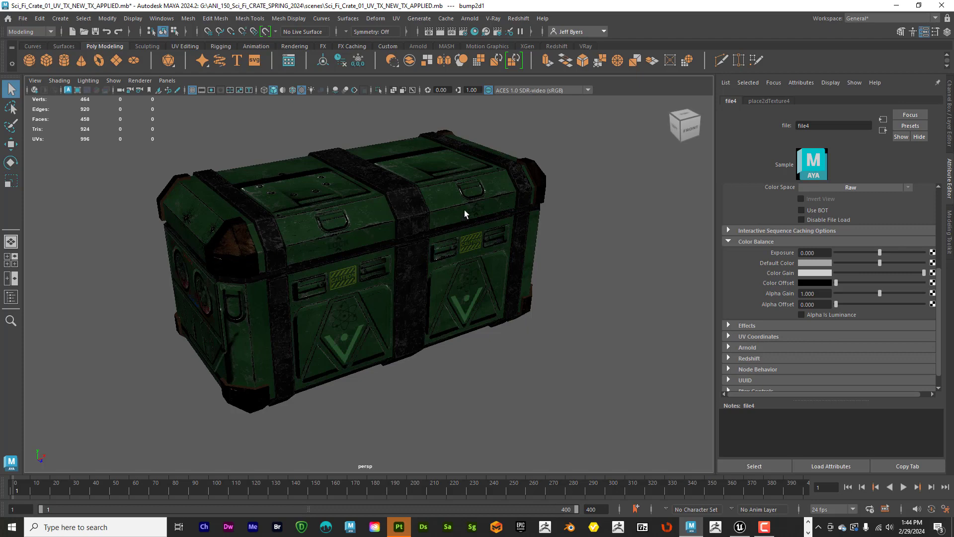
{"action": "left_click_drag", "start_coordinate": [511, 283], "coordinate": [428, 256], "text": "alt"}
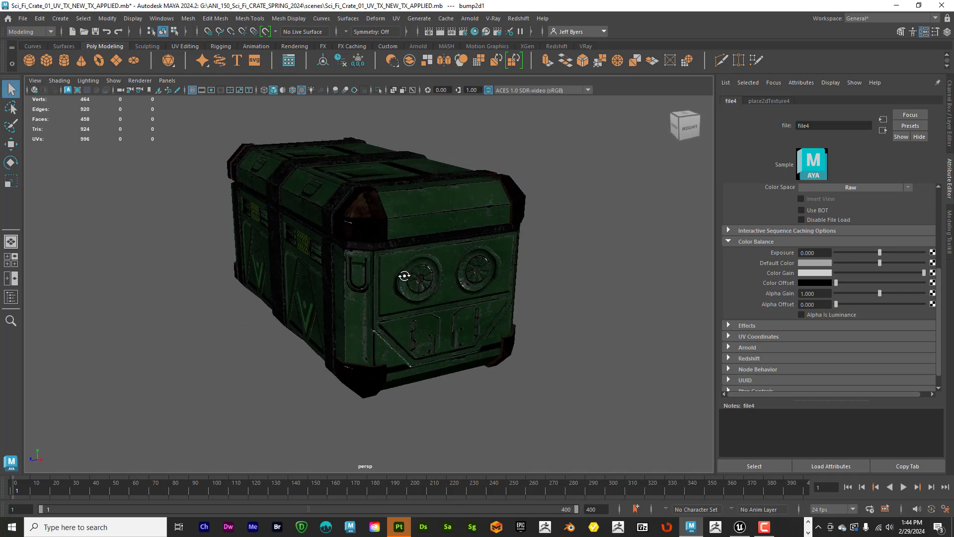
{"action": "left_click_drag", "start_coordinate": [404, 276], "coordinate": [545, 274], "text": "alt"}
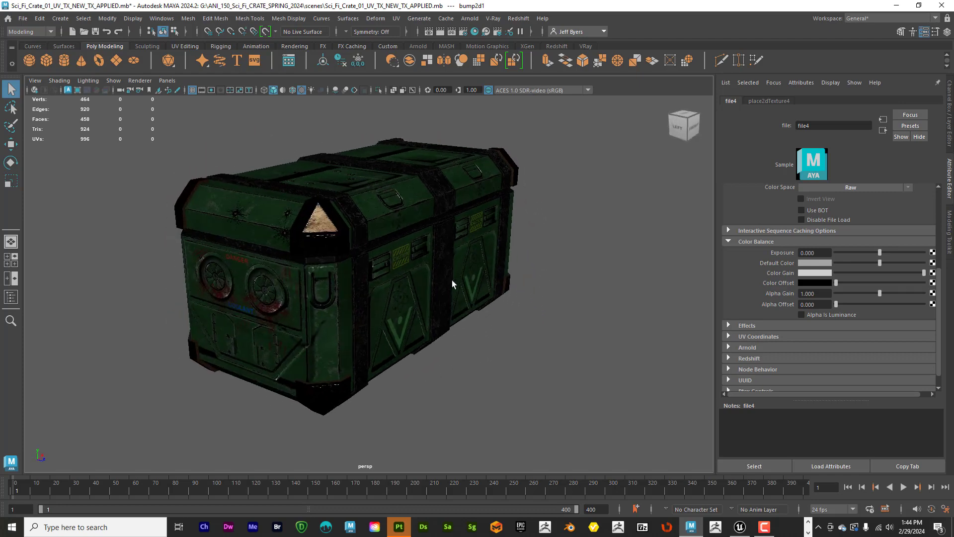
{"action": "left_click_drag", "start_coordinate": [452, 285], "coordinate": [398, 275], "text": "alt"}
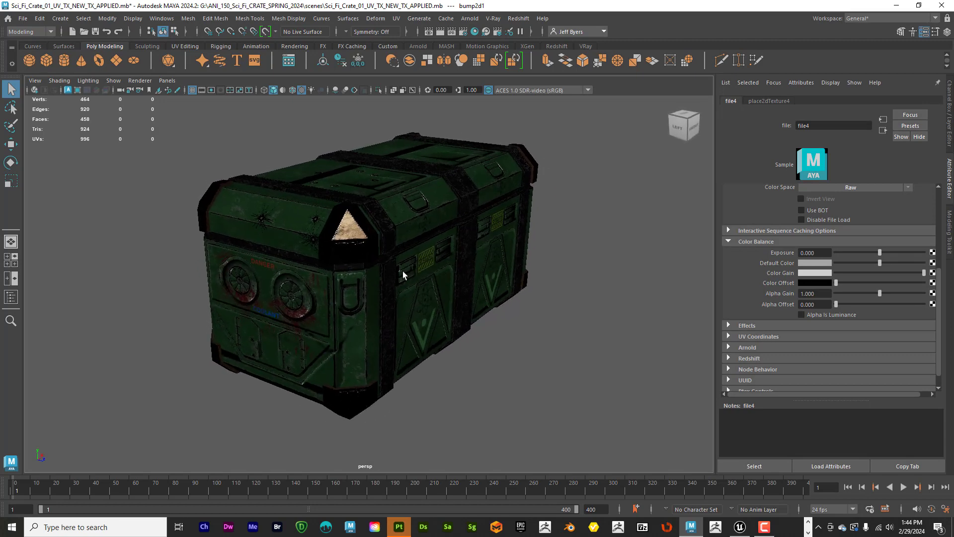
{"action": "mouse_move", "coordinate": [445, 273]}
{"action": "left_mouse_down", "text": "alt"}
{"action": "mouse_move", "coordinate": [416, 268]}
{"action": "mouse_move", "coordinate": [452, 273]}
{"action": "mouse_move", "coordinate": [445, 282]}
{"action": "mouse_move", "coordinate": [441, 270]}
{"action": "mouse_move", "coordinate": [422, 271]}
{"action": "mouse_move", "coordinate": [447, 274]}
{"action": "mouse_move", "coordinate": [319, 277]}
{"action": "mouse_move", "coordinate": [507, 270]}
{"action": "mouse_move", "coordinate": [443, 279]}
{"action": "mouse_move", "coordinate": [419, 267]}
{"action": "mouse_move", "coordinate": [462, 270]}
{"action": "mouse_move", "coordinate": [447, 269]}
{"action": "left_mouse_up", "text": "alt"}
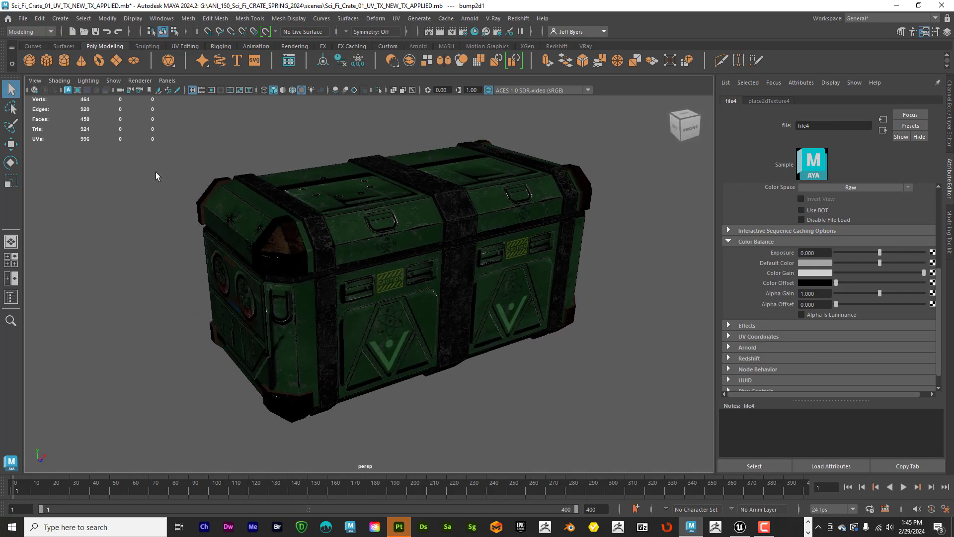
Step: Save the scene in the scenes folder as a new Maya Binary file named Sci_Fi_Crate_01_UV_TX_NEW_TX_APPLIED_NEW_01
{"action": "left_click", "coordinate": [23, 19]}
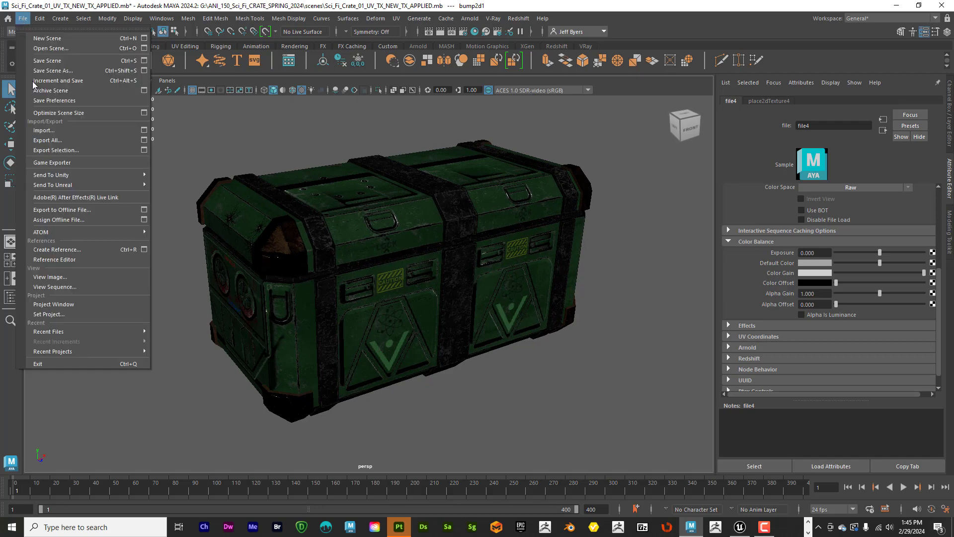
{"action": "left_click", "coordinate": [47, 70]}
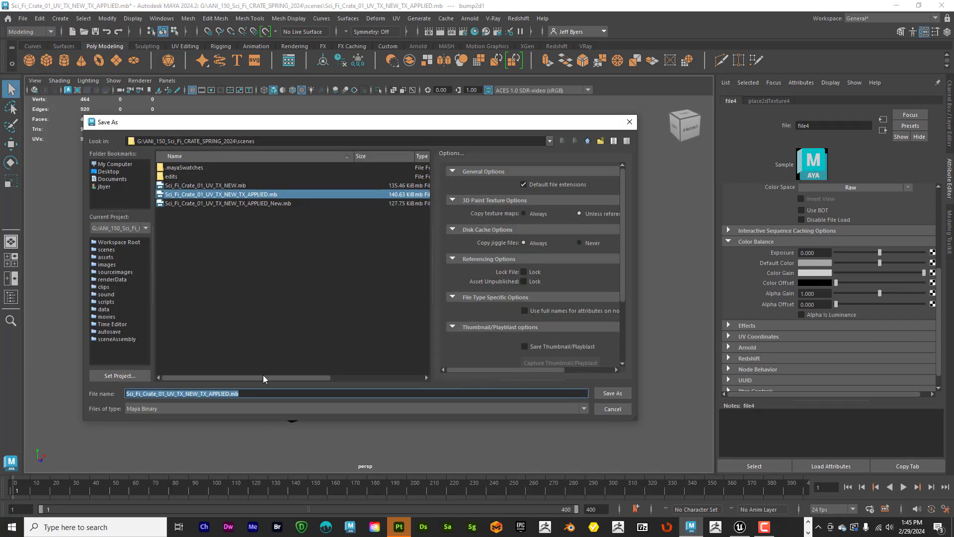
{"action": "left_click", "coordinate": [222, 393]}
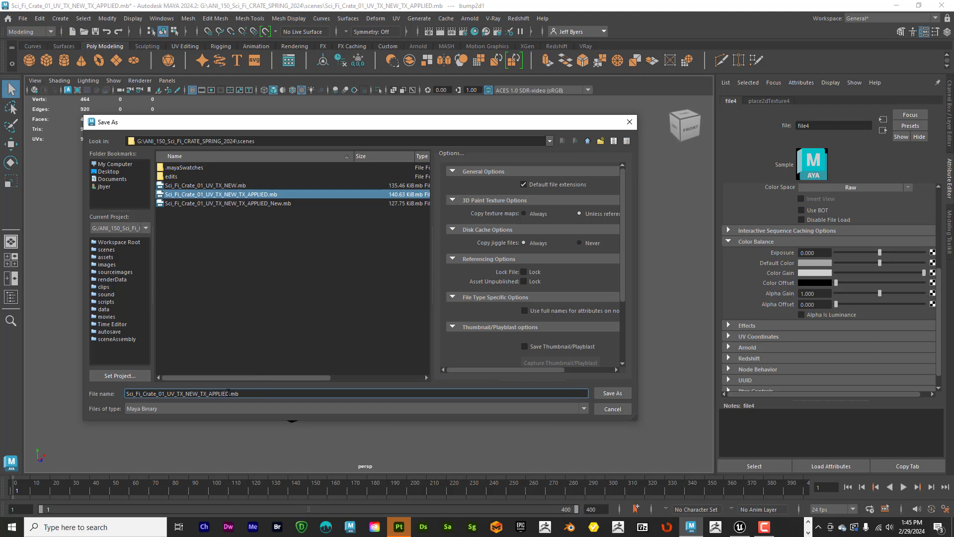
{"action": "left_click_drag", "start_coordinate": [229, 394], "coordinate": [255, 395]}
{"action": "type", "text": "_"}
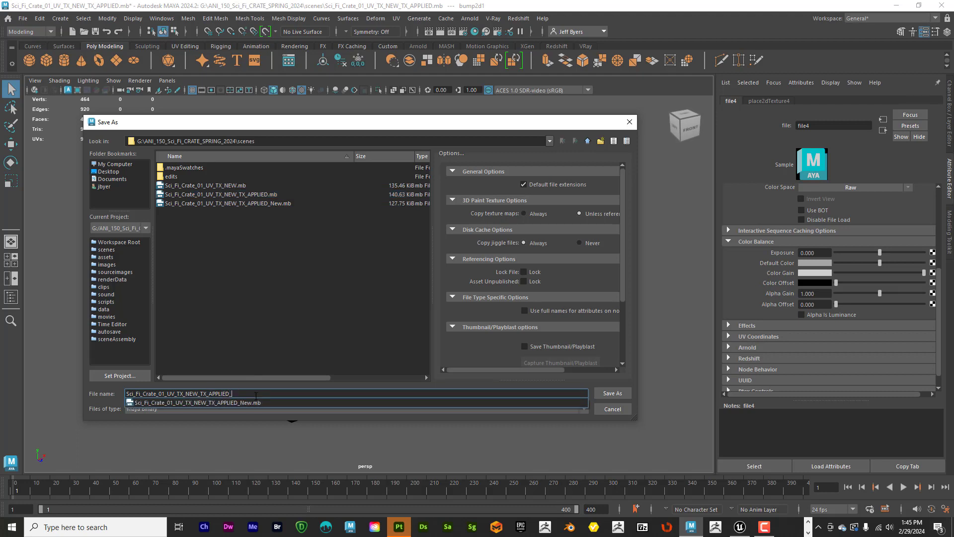
{"action": "type", "text": "NEW"}
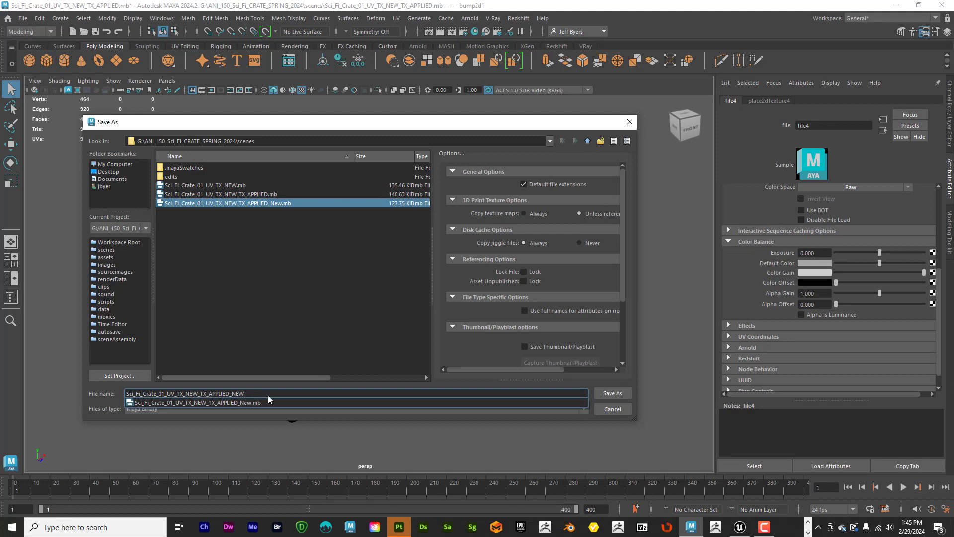
{"action": "left_click", "coordinate": [612, 393]}
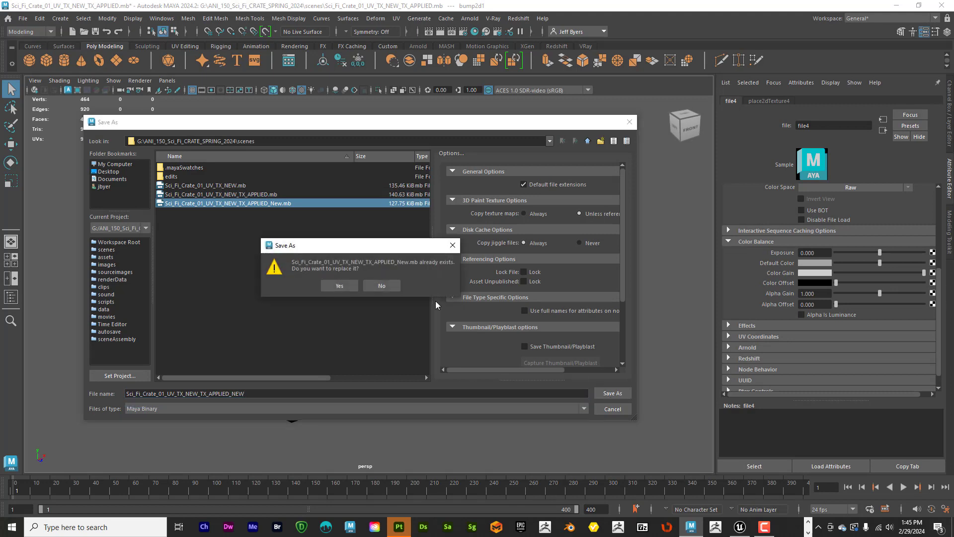
{"action": "left_click", "coordinate": [384, 285]}
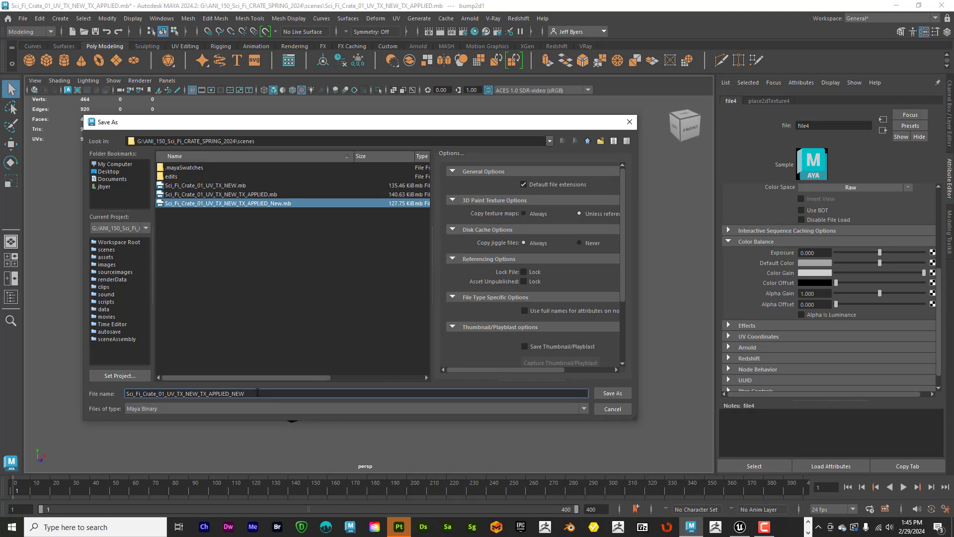
{"action": "type", "text": "_01"}
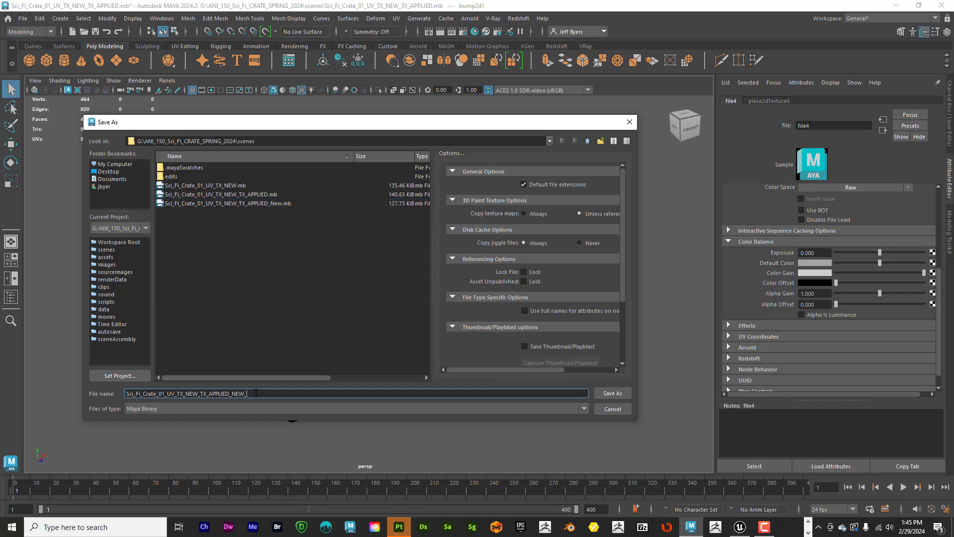
{"action": "left_click", "coordinate": [606, 394]}
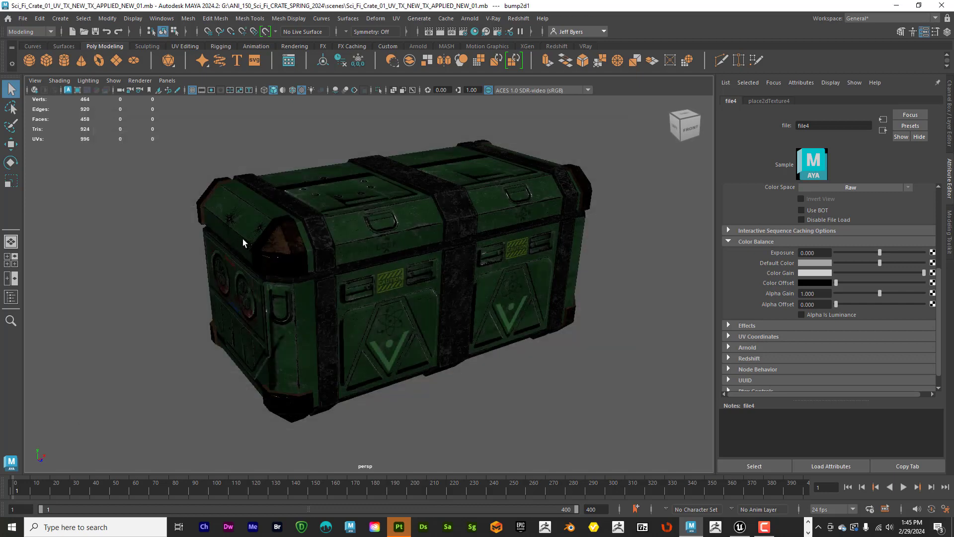
Step: Select the crate and start an Export Selection with the file type set to FBX export
{"action": "left_click", "coordinate": [292, 241]}
{"action": "left_click", "coordinate": [23, 18]}
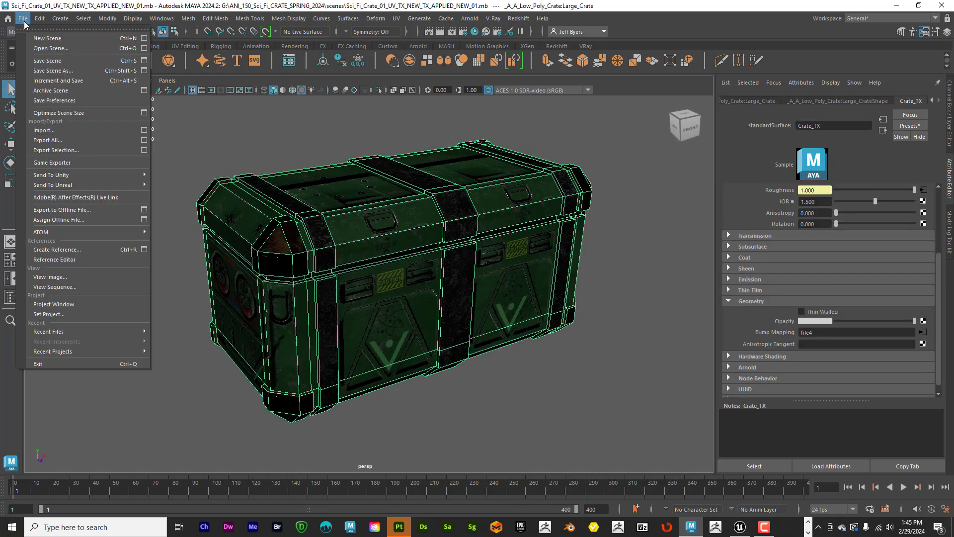
{"action": "mouse_move", "coordinate": [33, 177]}
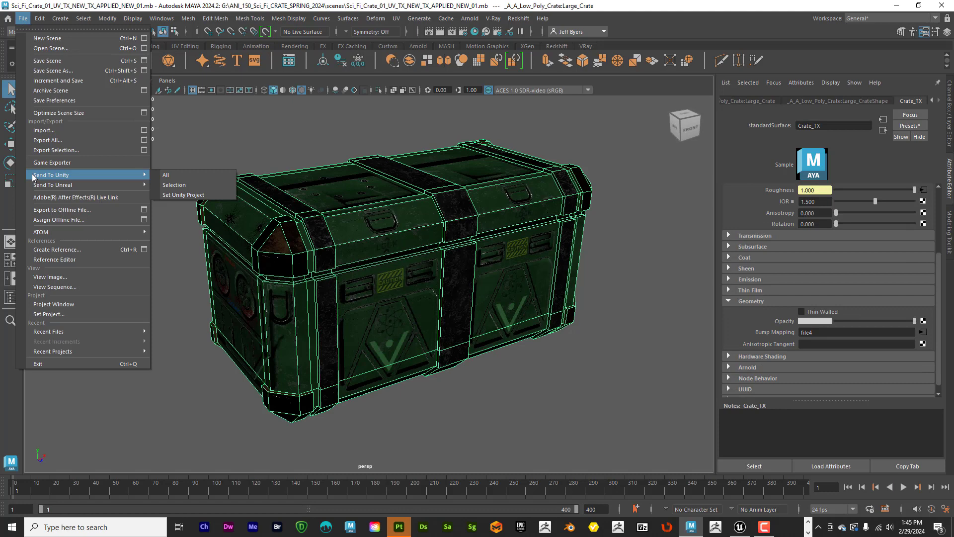
{"action": "left_click", "coordinate": [143, 151]}
{"action": "left_click_drag", "start_coordinate": [234, 163], "coordinate": [310, 173]}
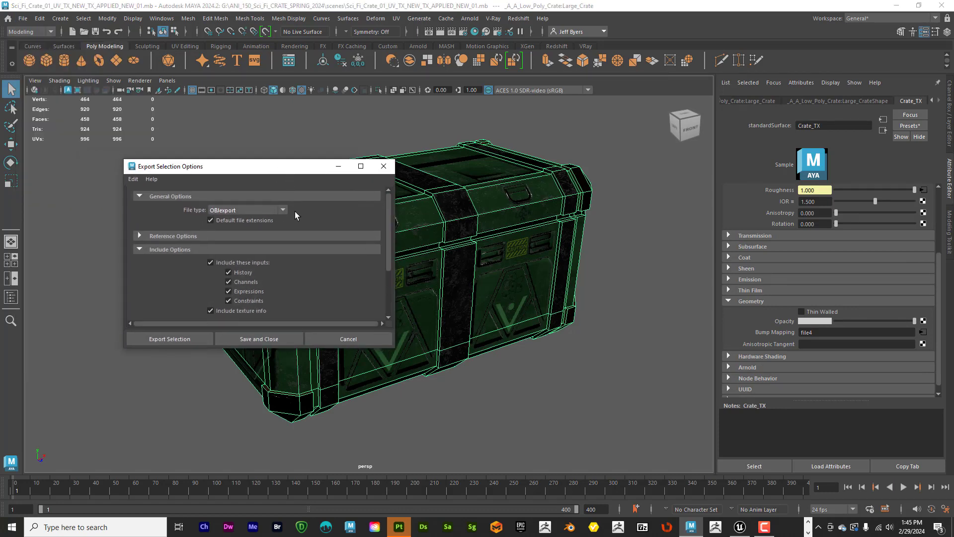
{"action": "left_click", "coordinate": [283, 209]}
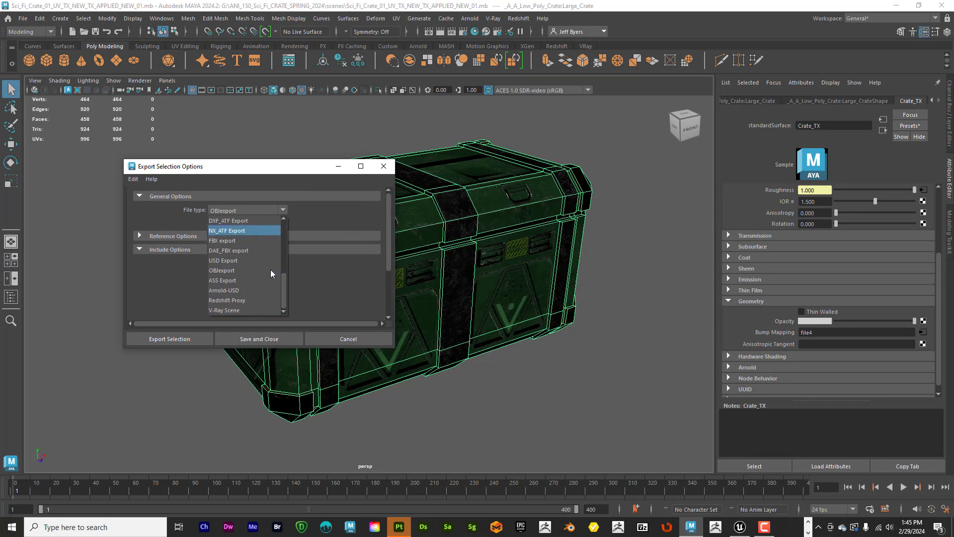
{"action": "scroll", "coordinate": [270, 270], "scroll_direction": "up", "scroll_amount": 2}
{"action": "scroll", "coordinate": [271, 270], "scroll_direction": "down", "scroll_amount": 2}
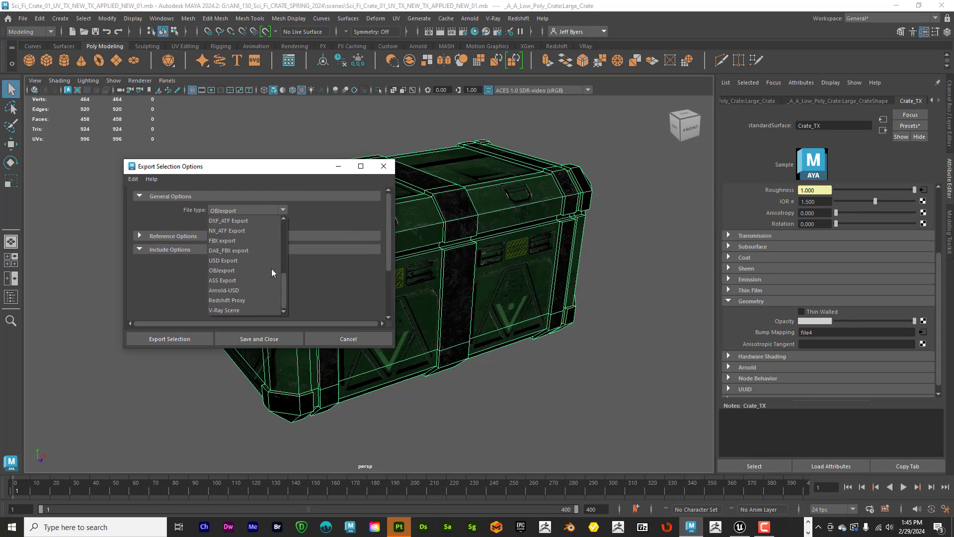
{"action": "scroll", "coordinate": [271, 269], "scroll_direction": "up", "scroll_amount": 1}
{"action": "left_click", "coordinate": [232, 270]}
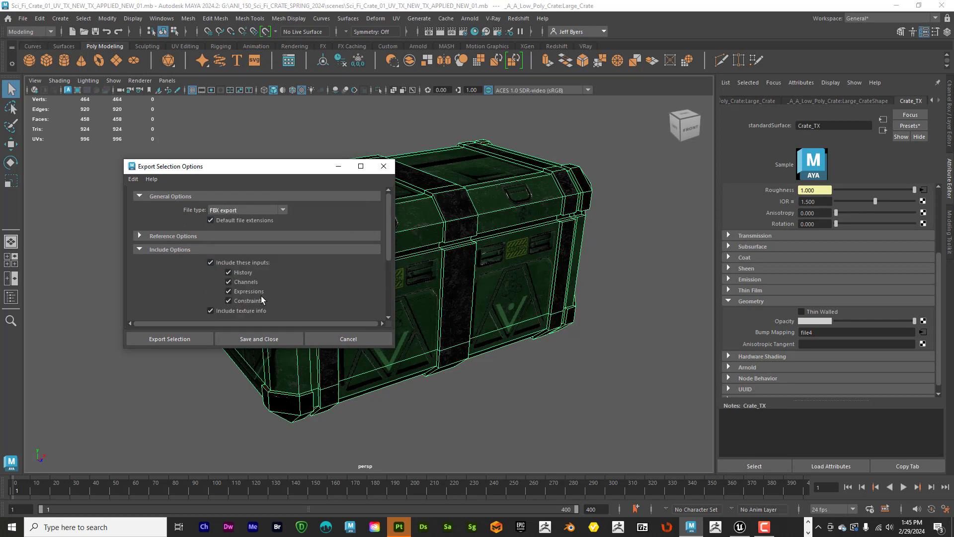
{"action": "left_click", "coordinate": [185, 340]}
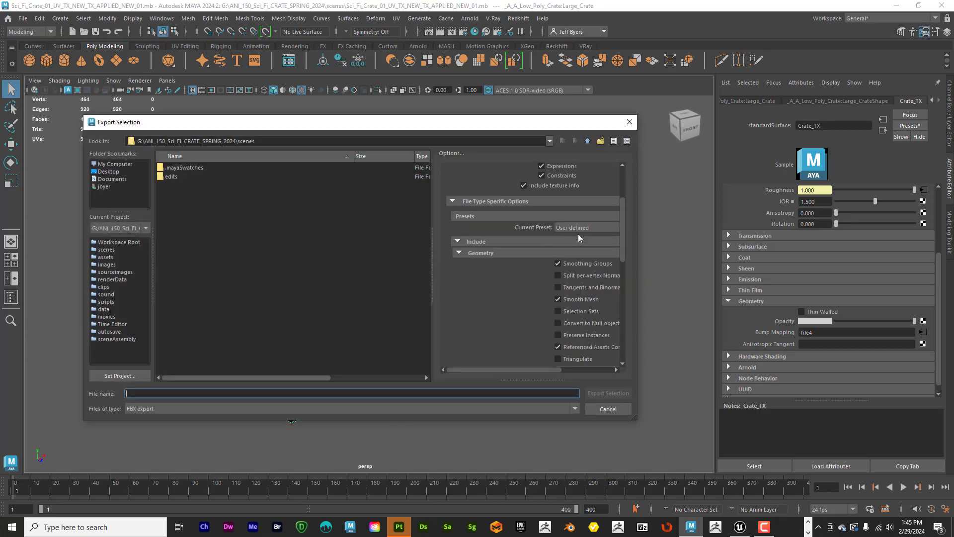
Step: Review the FBX export options and choose FBX 2020 as the file format version
{"action": "left_click_drag", "start_coordinate": [637, 243], "coordinate": [685, 244]}
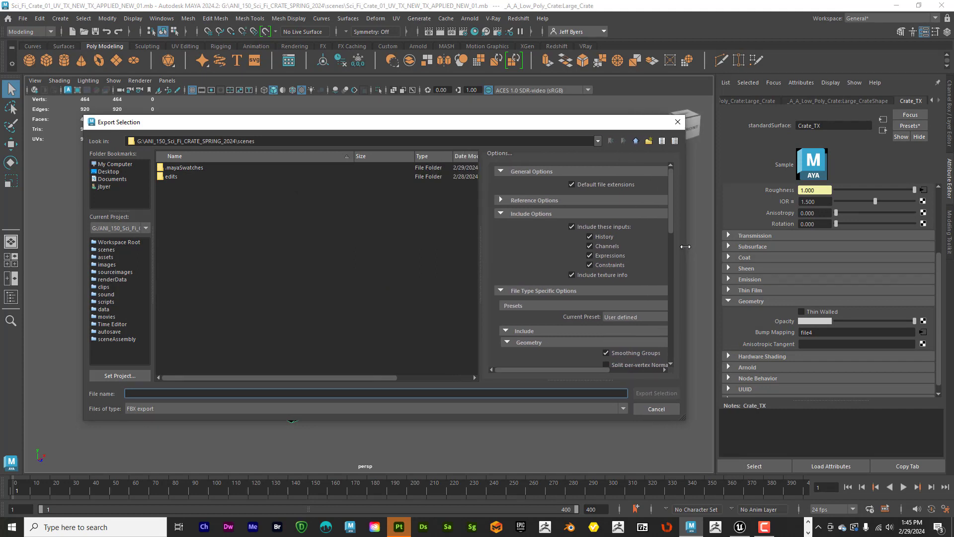
{"action": "scroll", "coordinate": [646, 258], "scroll_direction": "down", "scroll_amount": 3}
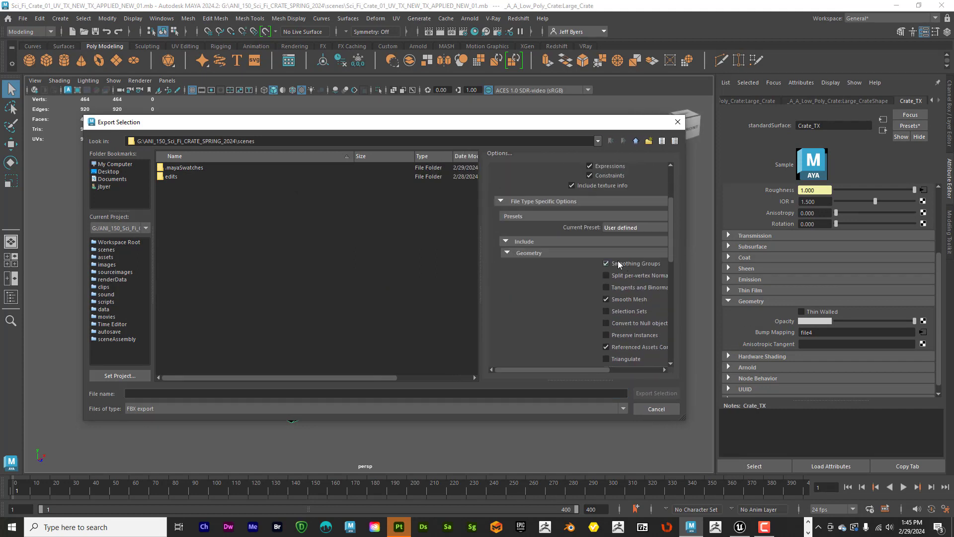
{"action": "scroll", "coordinate": [621, 262], "scroll_direction": "down", "scroll_amount": 1}
{"action": "scroll", "coordinate": [620, 262], "scroll_direction": "up", "scroll_amount": 4}
{"action": "scroll", "coordinate": [621, 249], "scroll_direction": "down", "scroll_amount": 5}
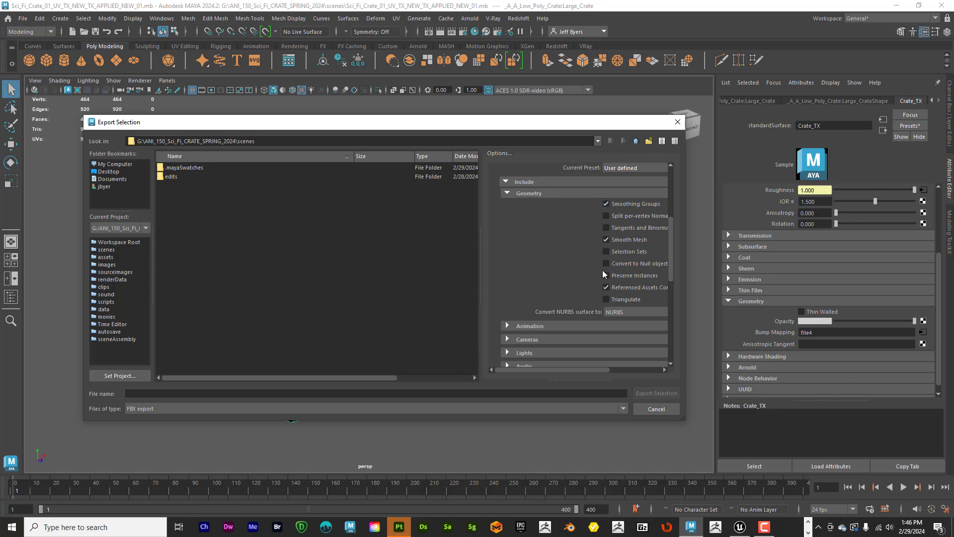
{"action": "scroll", "coordinate": [604, 272], "scroll_direction": "down", "scroll_amount": 3}
{"action": "scroll", "coordinate": [605, 276], "scroll_direction": "down", "scroll_amount": 2}
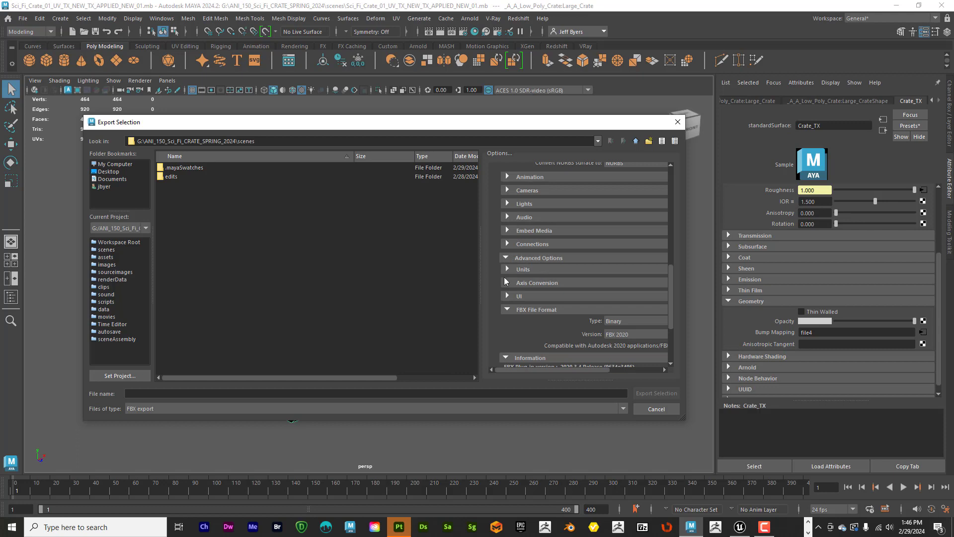
{"action": "left_click", "coordinate": [506, 258]}
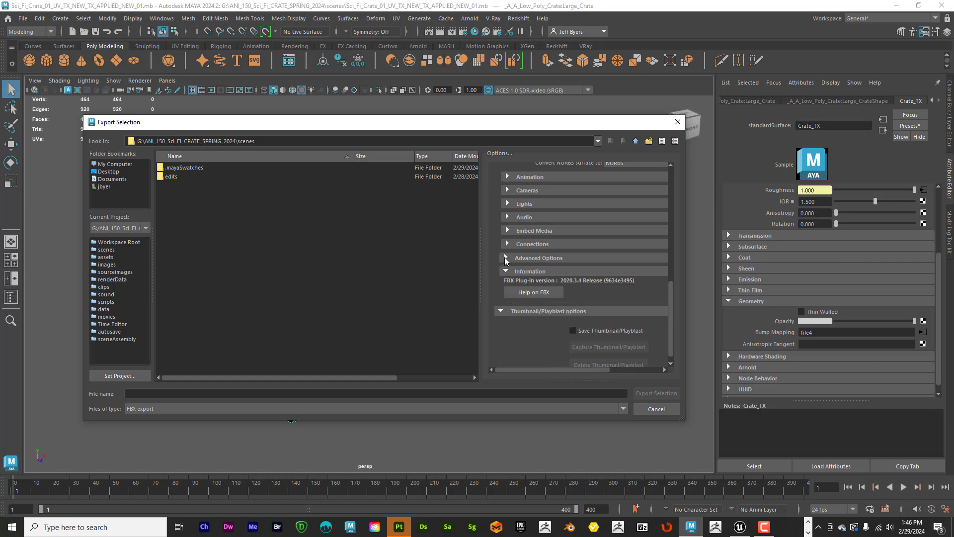
{"action": "left_click", "coordinate": [506, 258]}
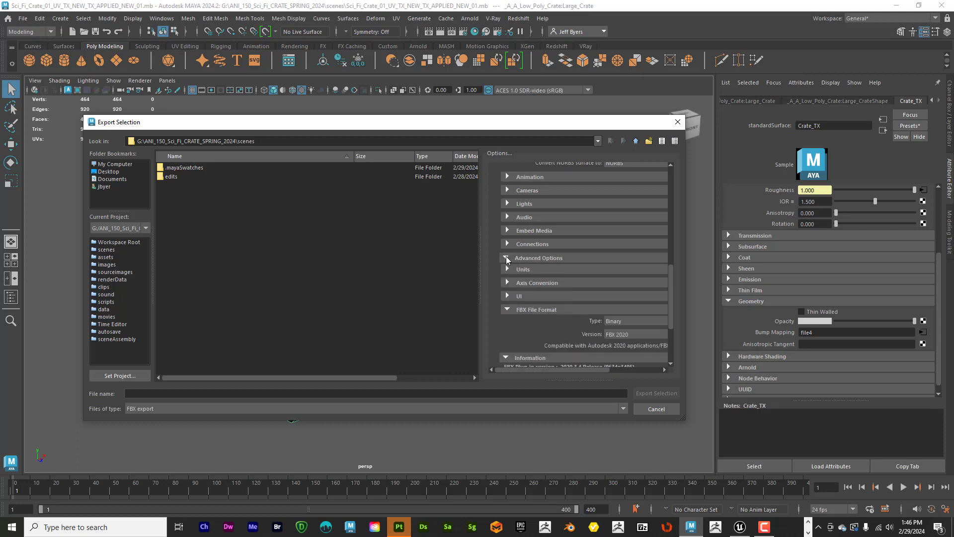
{"action": "left_click", "coordinate": [544, 312]}
{"action": "left_click", "coordinate": [544, 310]}
{"action": "left_click", "coordinate": [629, 335]}
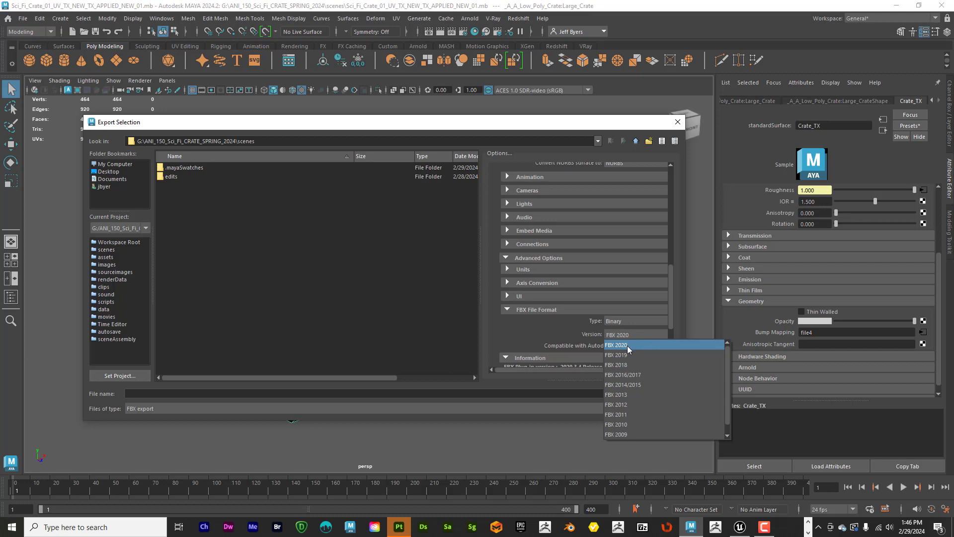
{"action": "left_click", "coordinate": [629, 348]}
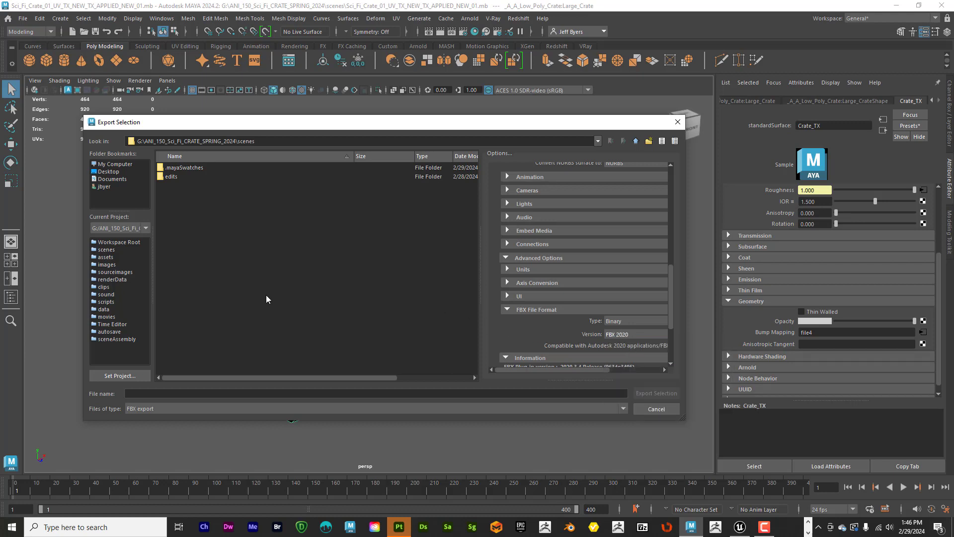
Step: Export the selected crate into the scenes folder under a file name beginning with CRATE_UV_TX_NEW
{"action": "left_click", "coordinate": [154, 392]}
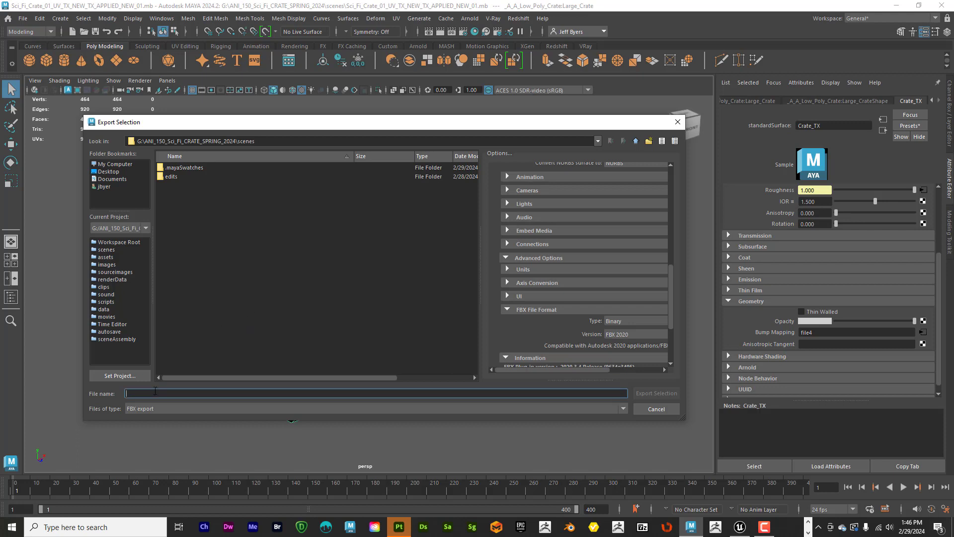
{"action": "type", "text": "CRATE_UV_TX_NEW"}
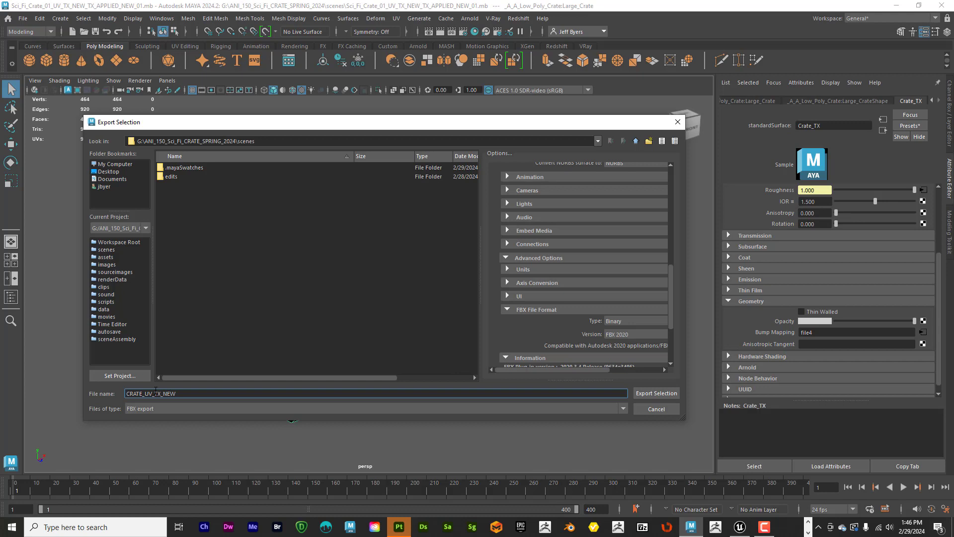
{"action": "type", "text": "MPORT"}
{"action": "left_click", "coordinate": [650, 393]}
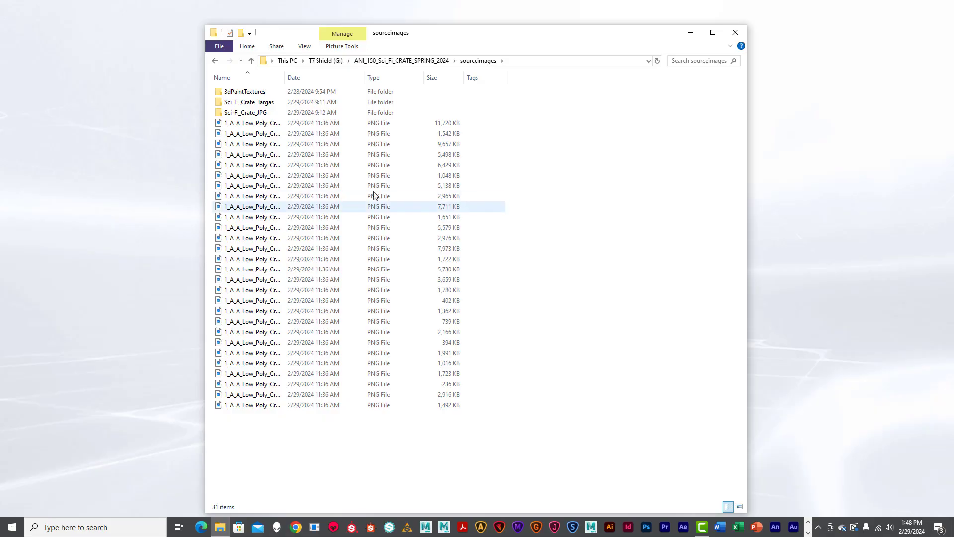
Step: In File Explorer, create a folder named Renamed_Crate_PNG's inside the project's sourceimages folder
{"action": "left_click", "coordinate": [247, 124]}
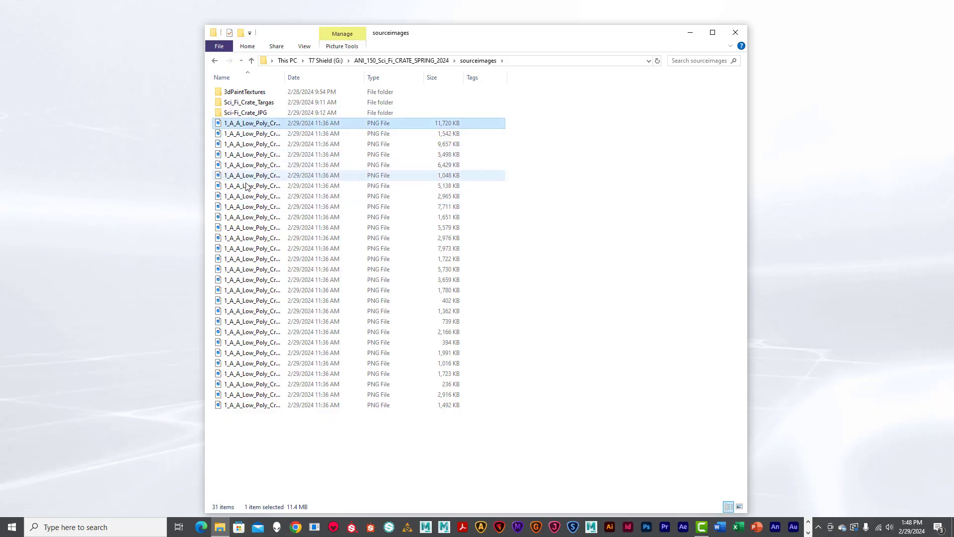
{"action": "left_click", "coordinate": [250, 405], "text": "shift"}
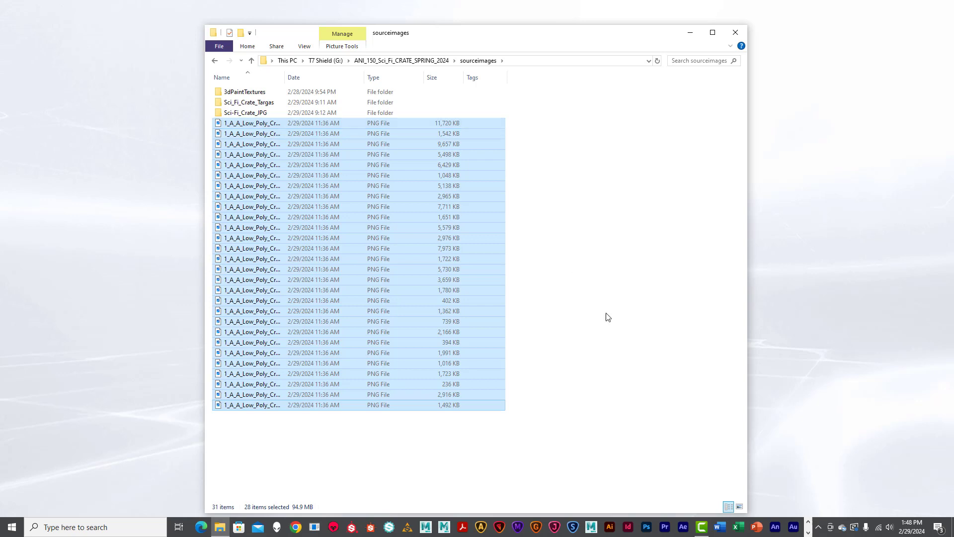
{"action": "right_click", "coordinate": [304, 452]}
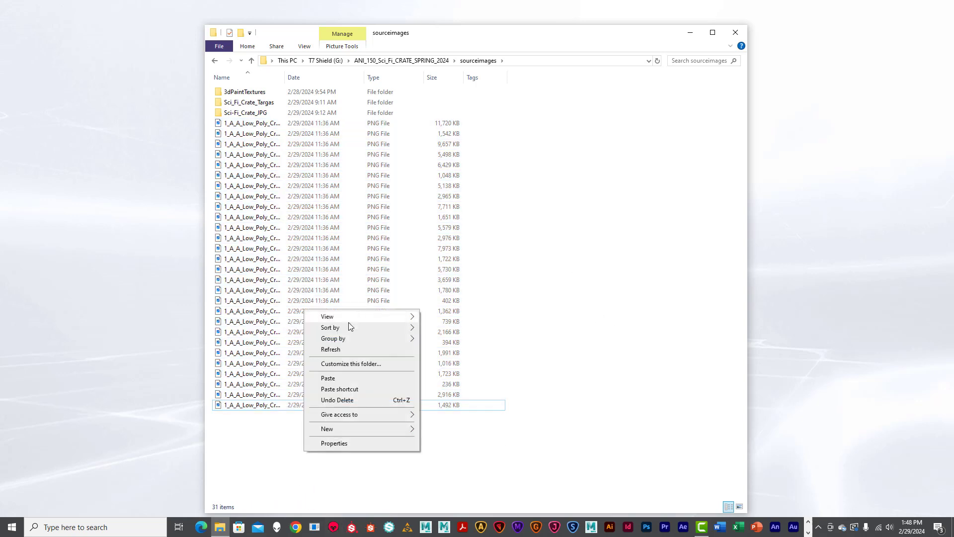
{"action": "mouse_move", "coordinate": [336, 432]}
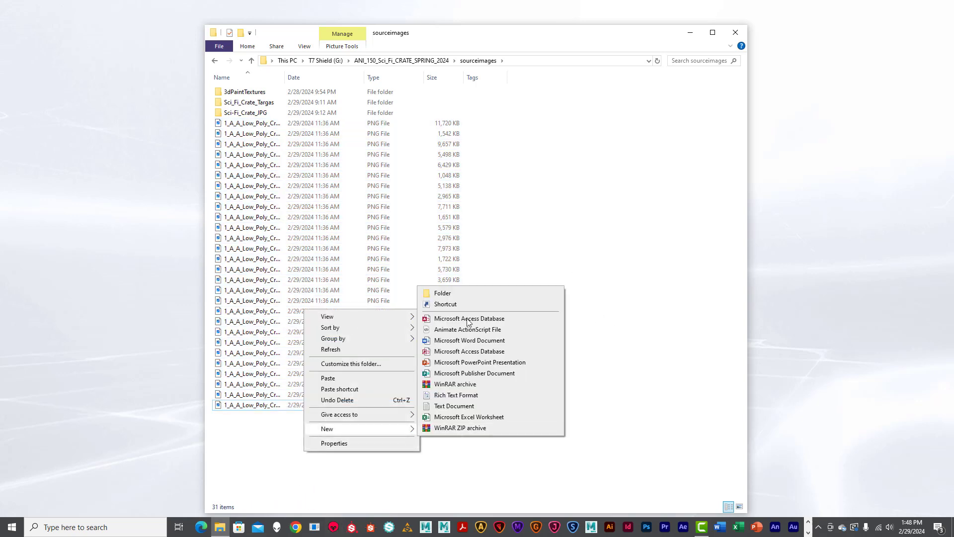
{"action": "left_click", "coordinate": [444, 293]}
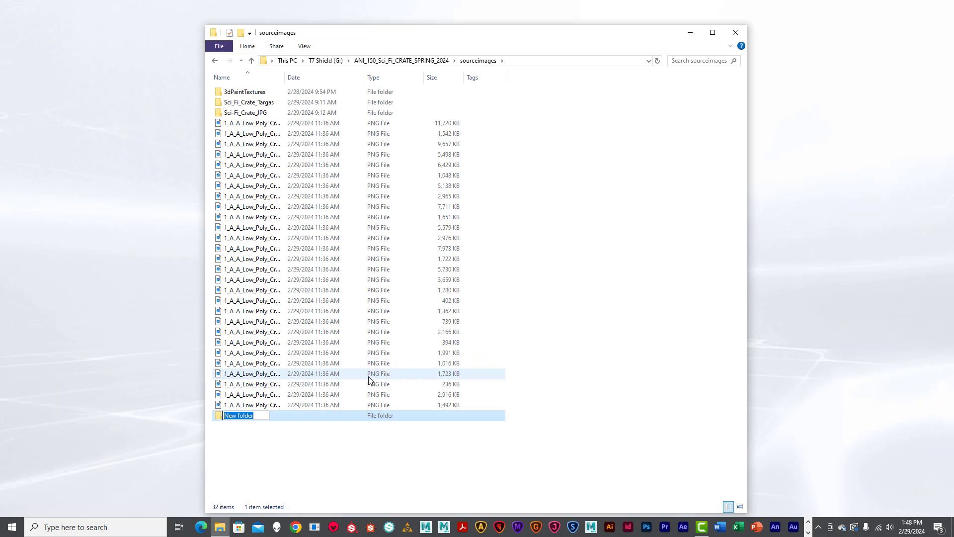
{"action": "type", "text": "Renamed_Crate_PNG's"}
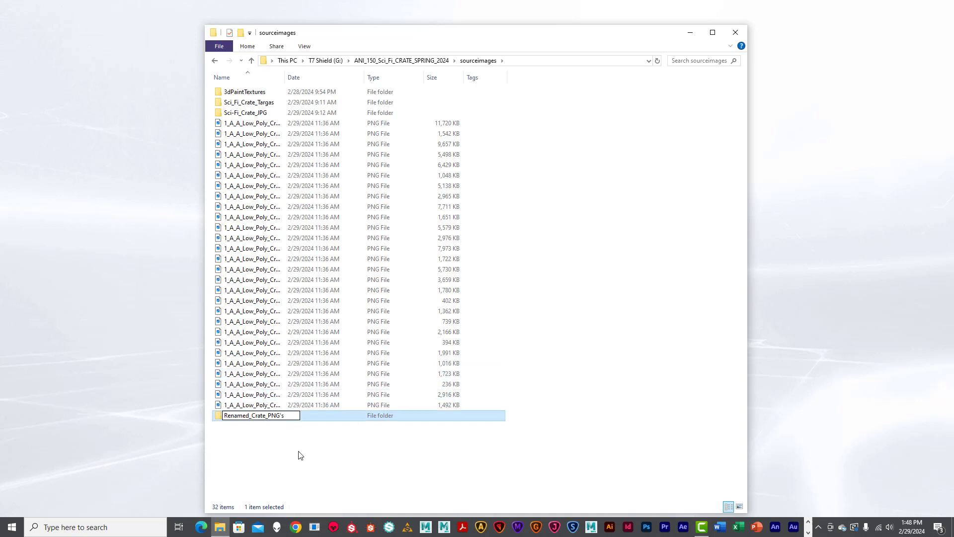
{"action": "left_click", "coordinate": [288, 436]}
{"action": "left_click", "coordinate": [275, 416]}
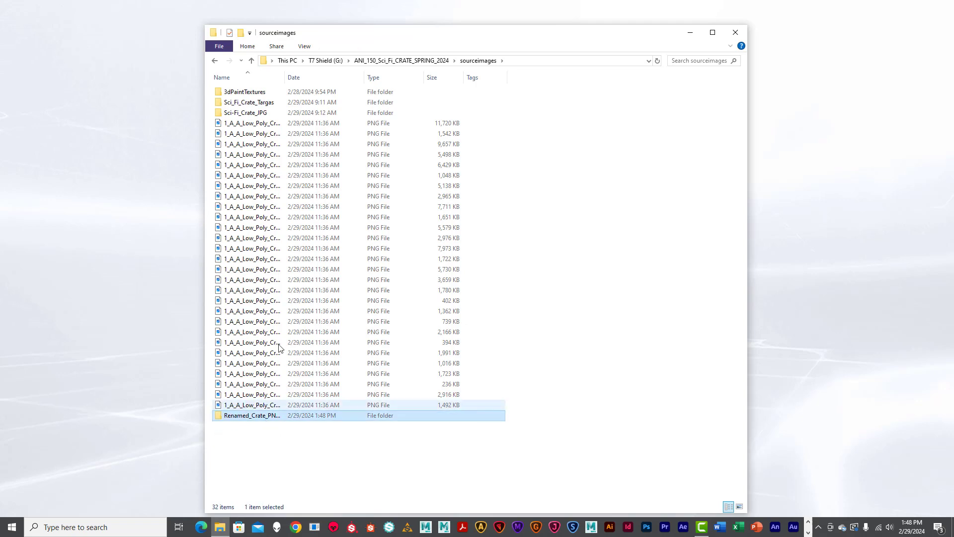
Step: Copy all the crate's PNG texture maps from sourceimages into the Renamed_Crate_PNG's folder
{"action": "left_click", "coordinate": [262, 125]}
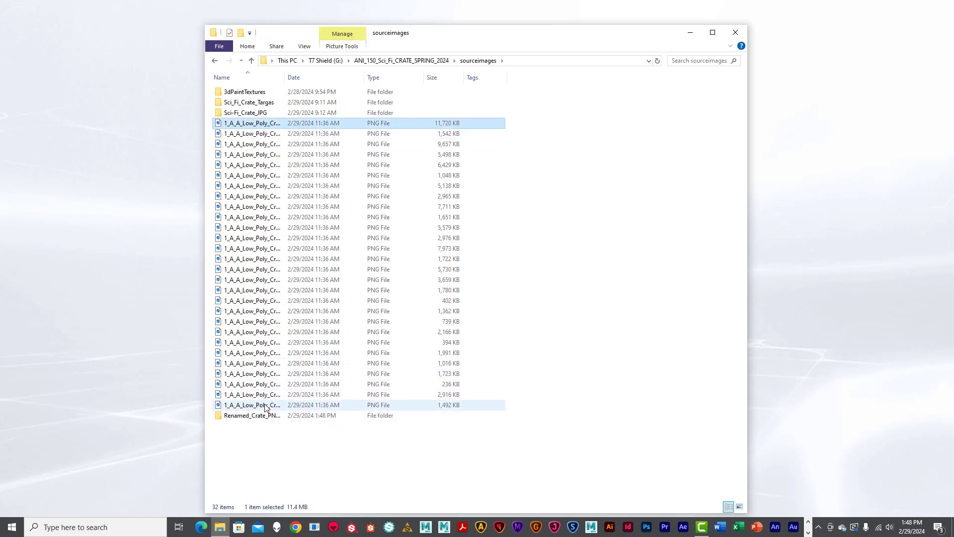
{"action": "left_click", "coordinate": [267, 403], "text": "shift"}
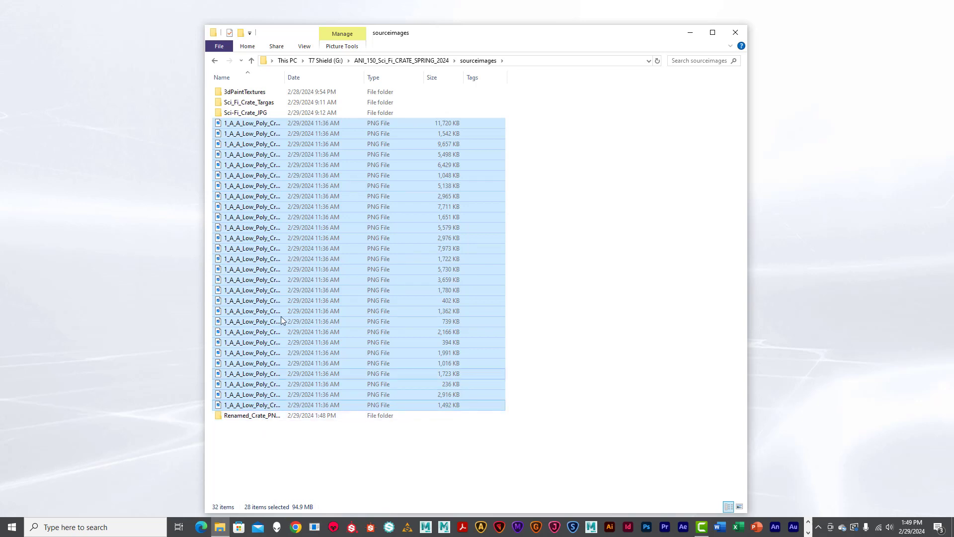
{"action": "double_click", "coordinate": [268, 416]}
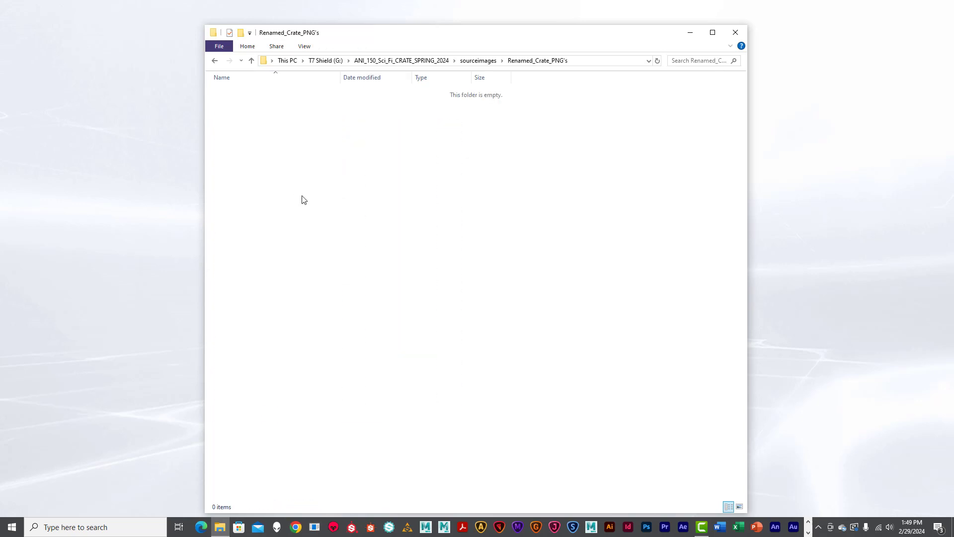
{"action": "key", "text": "ctrl+v"}
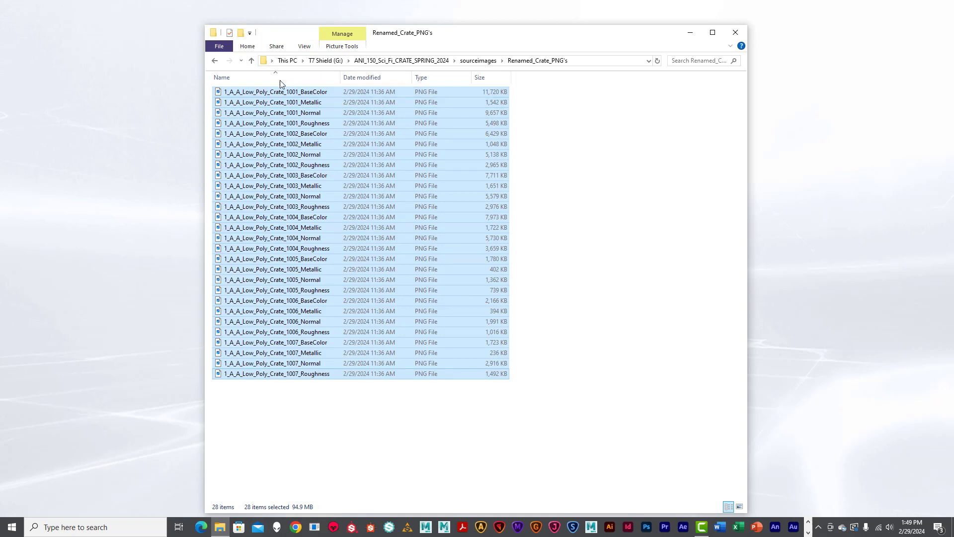
Step: Rename the Renamed_Crate_PNG's folder as UNREAL_Crate_PNG's and open it
{"action": "left_click", "coordinate": [252, 60]}
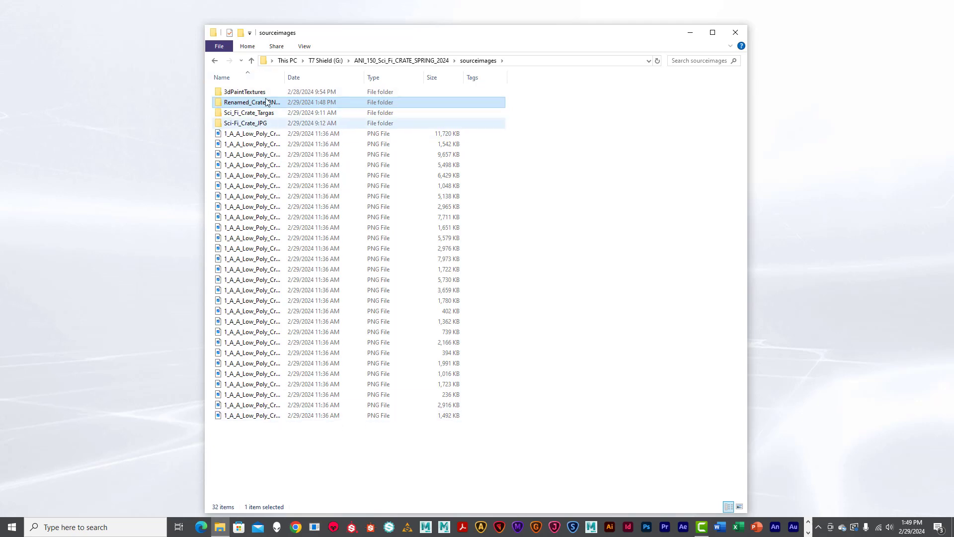
{"action": "right_click", "coordinate": [250, 106]}
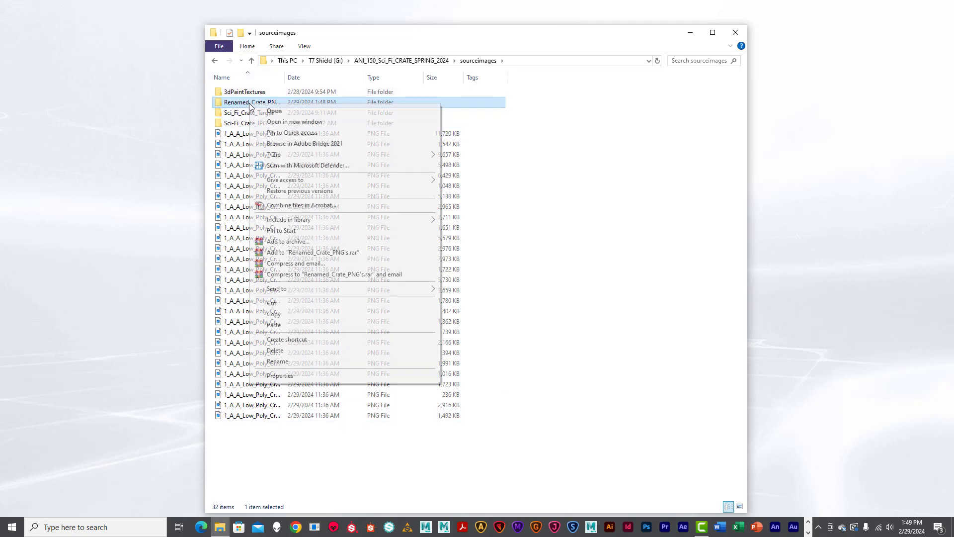
{"action": "left_click", "coordinate": [277, 361]}
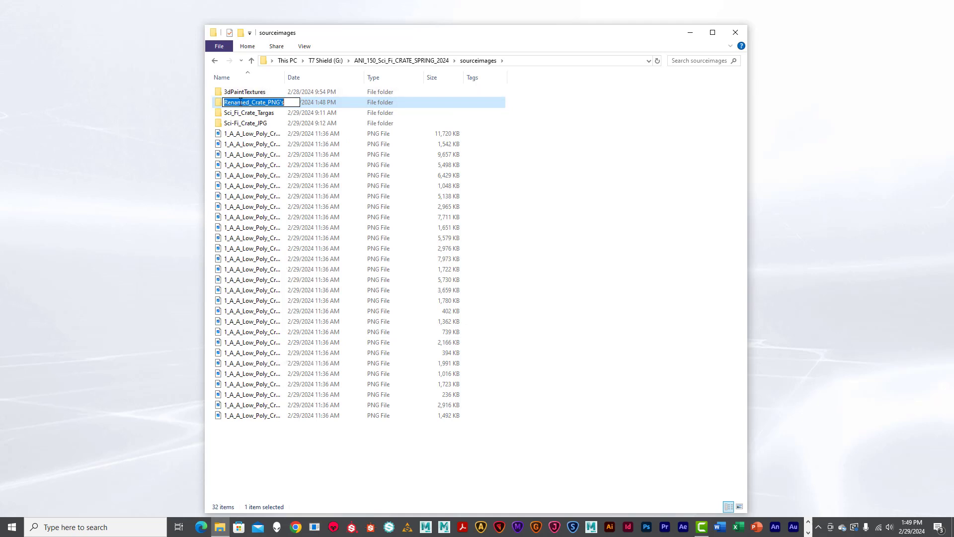
{"action": "left_click", "coordinate": [249, 104]}
{"action": "left_click_drag", "start_coordinate": [245, 102], "coordinate": [221, 104]}
{"action": "type", "text": "UNREAL"}
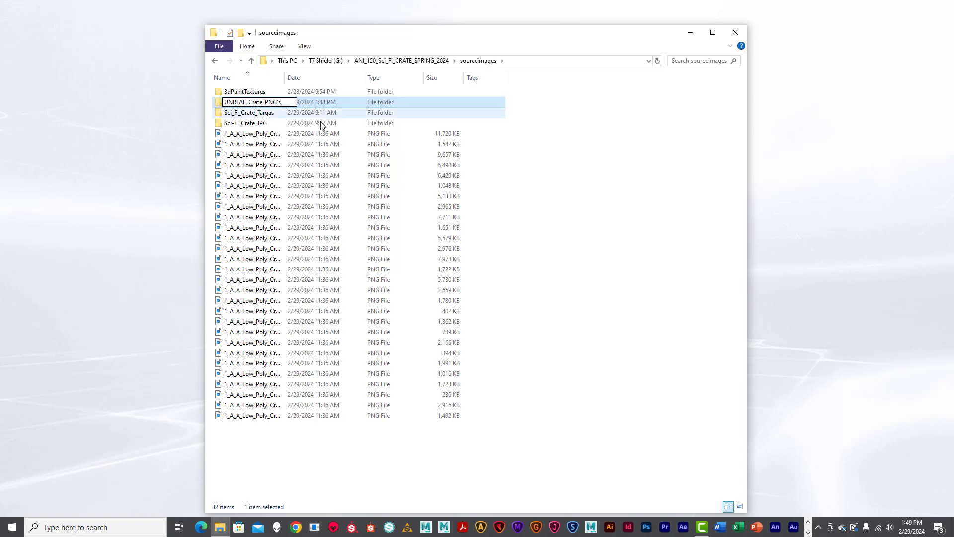
{"action": "left_click", "coordinate": [372, 432]}
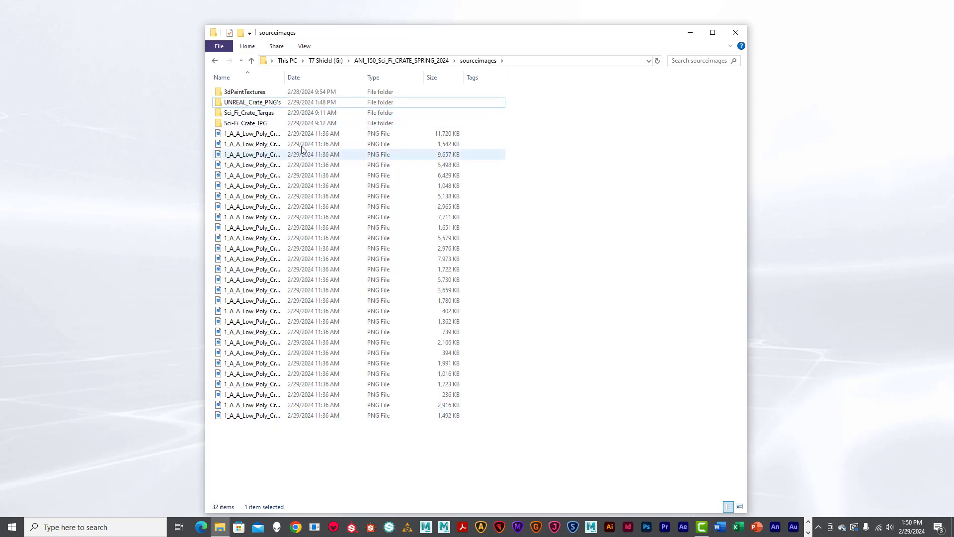
{"action": "double_click", "coordinate": [270, 103]}
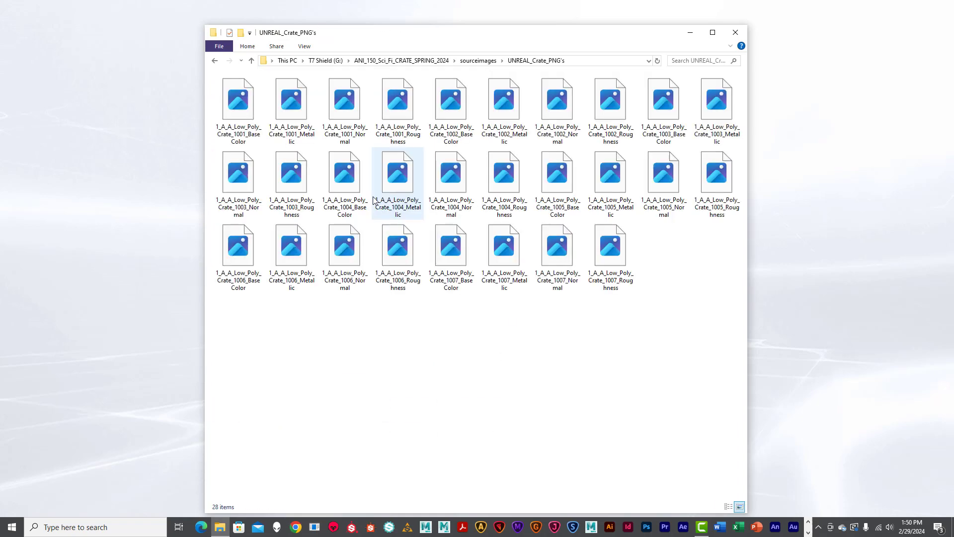
Step: Reopen the UNREAL_Crate_PNG's folder from sourceimages and display its texture files as a list
{"action": "left_click", "coordinate": [251, 60]}
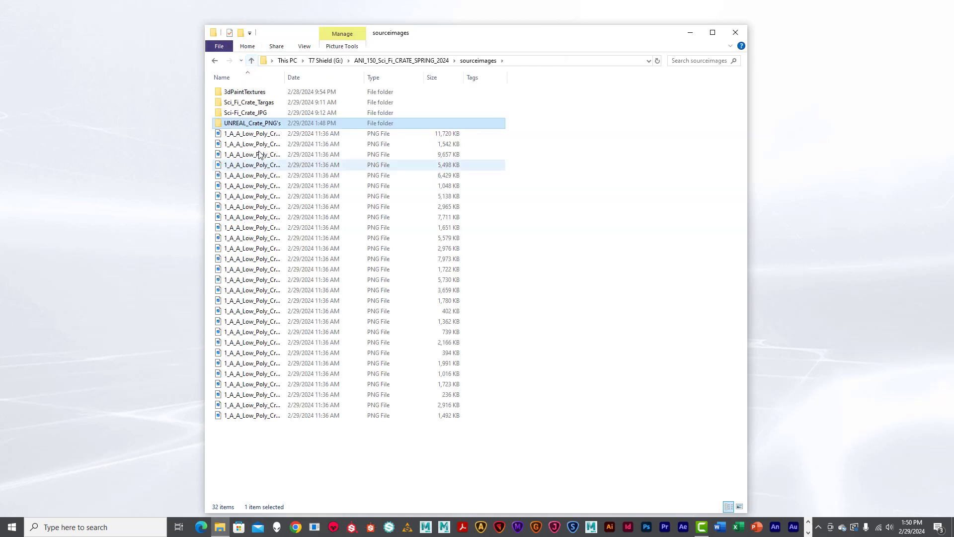
{"action": "double_click", "coordinate": [243, 123]}
{"action": "left_click", "coordinate": [304, 46]}
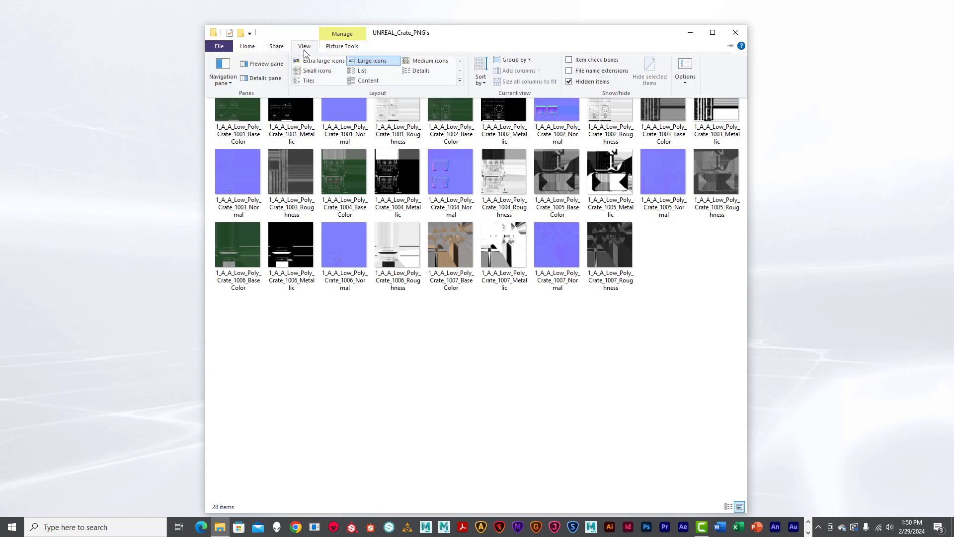
{"action": "left_click", "coordinate": [312, 72]}
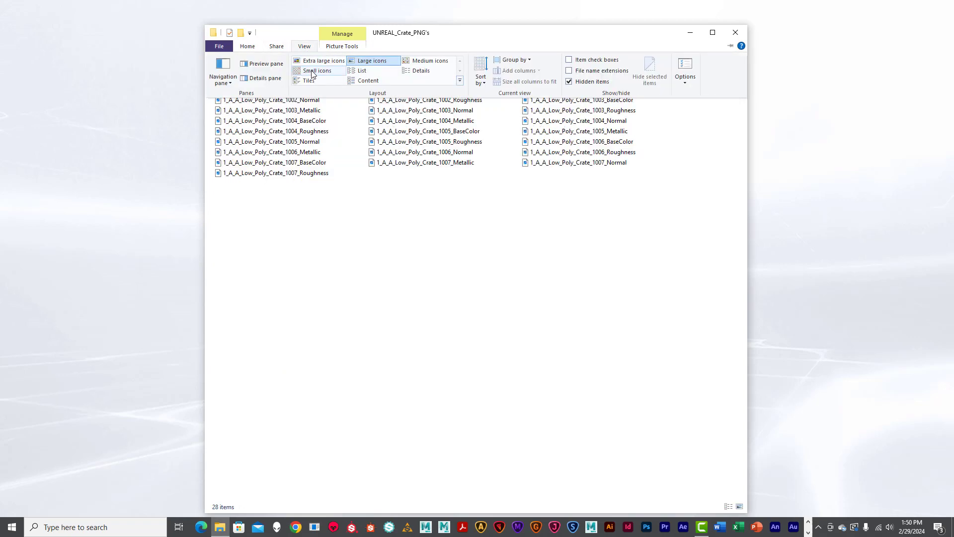
{"action": "left_click", "coordinate": [360, 71]}
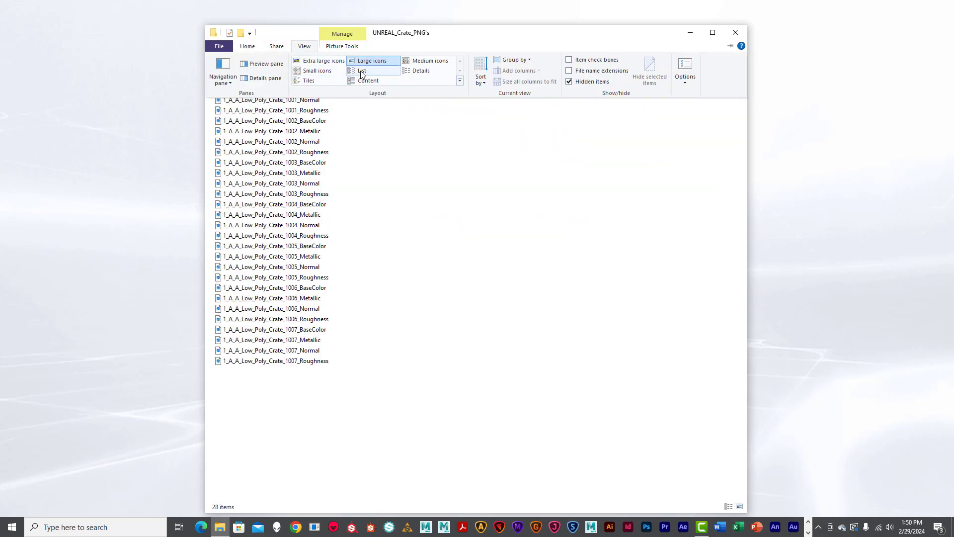
{"action": "left_click", "coordinate": [361, 72]}
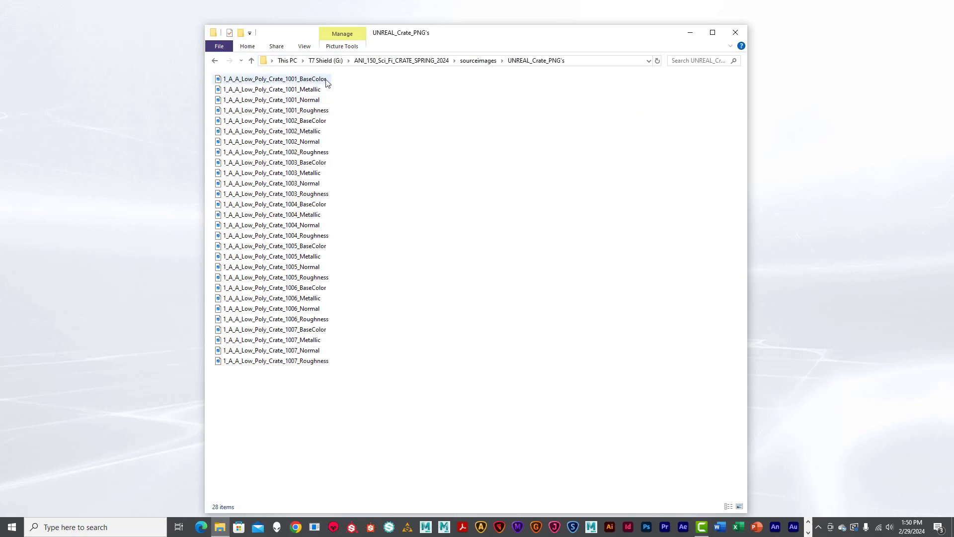
Step: Rename the 1001 base color map as 1_A_A_Low_Poly_Crate_BaseColor_1001, moving the UDIM number to the end
{"action": "left_click", "coordinate": [304, 81]}
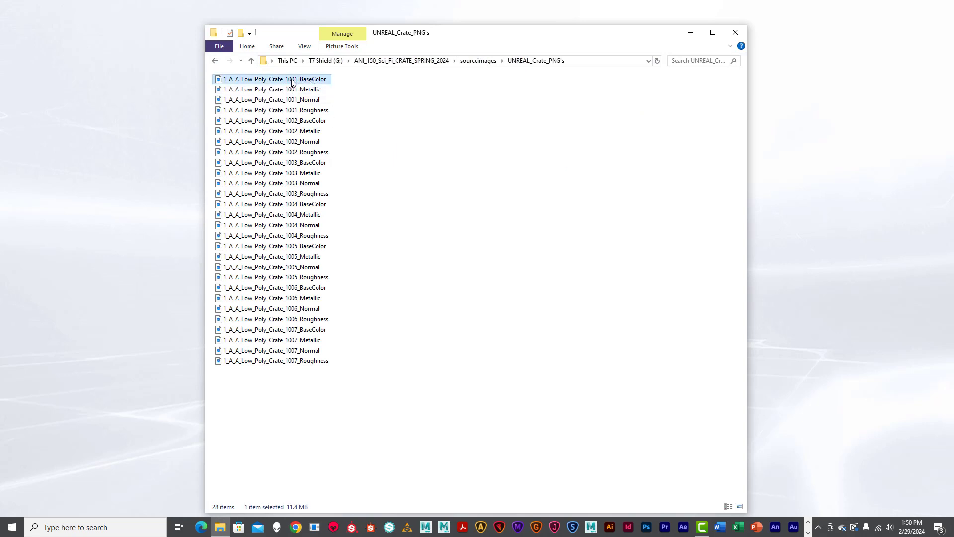
{"action": "right_click", "coordinate": [293, 80]}
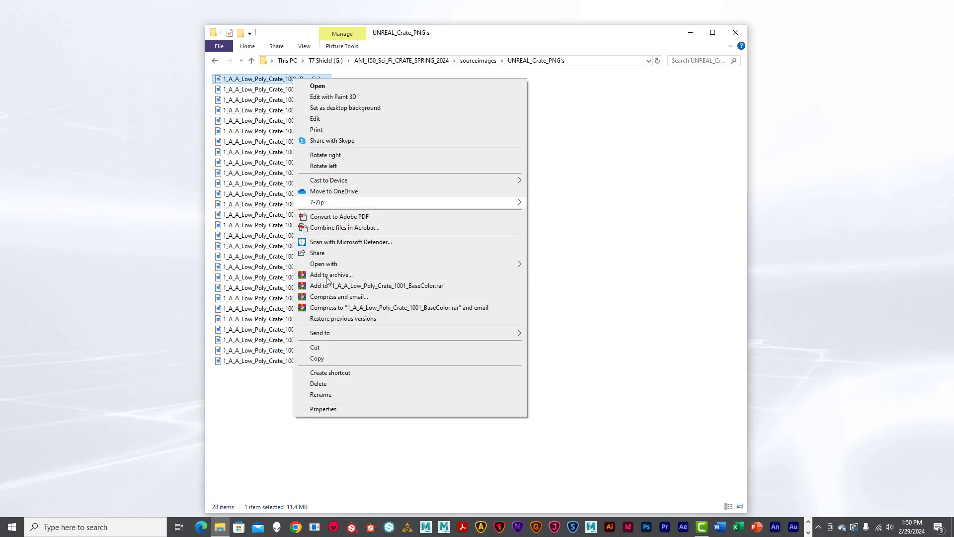
{"action": "left_click", "coordinate": [321, 394]}
{"action": "left_click", "coordinate": [294, 78]}
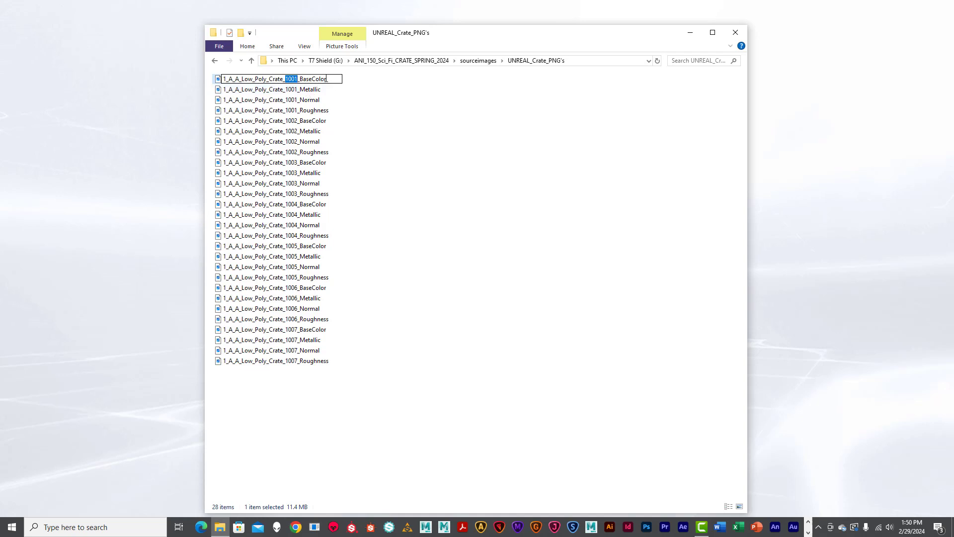
{"action": "key", "text": "BackSpace"}
{"action": "type", "text": "1001"}
{"action": "type", "text": "_"}
{"action": "key", "text": "BackSpace"}
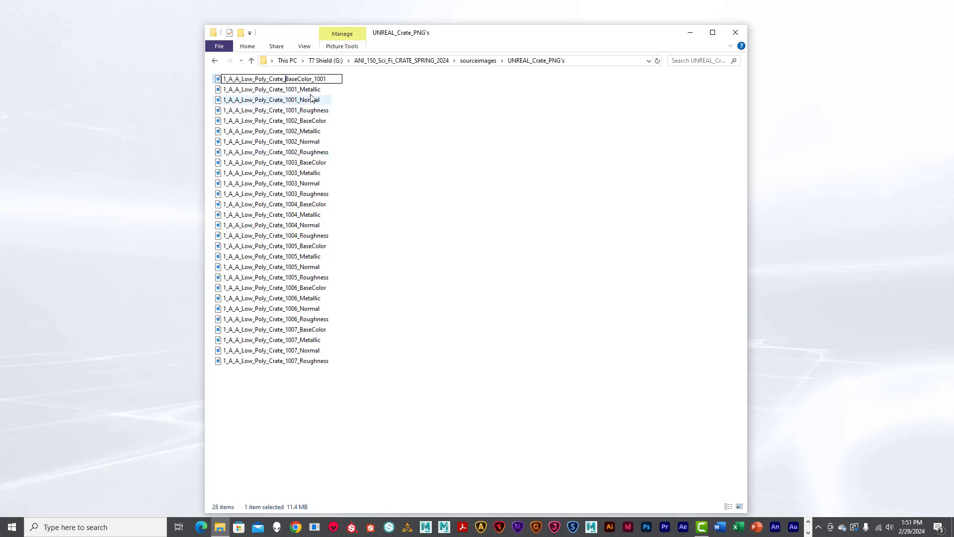
{"action": "left_click", "coordinate": [349, 94]}
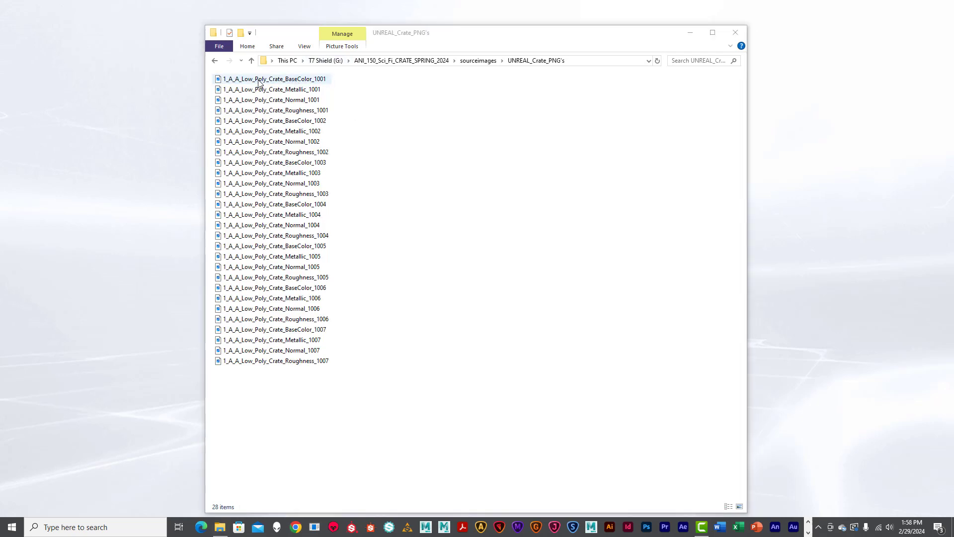
{"action": "left_click", "coordinate": [322, 80]}
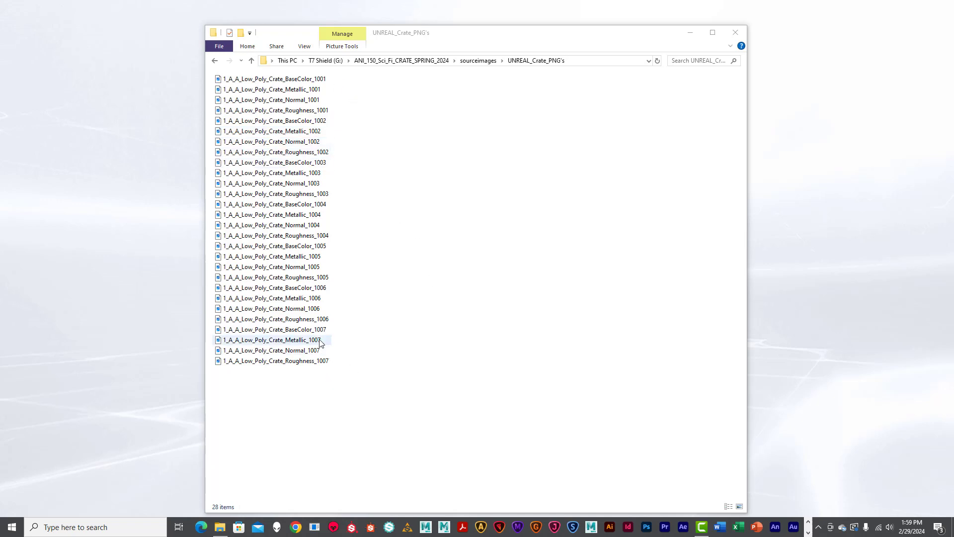
Step: Check the UNREAL_Crate_PNG's folder's size and file count in its properties, and review the renamed maps inside it
{"action": "left_click", "coordinate": [251, 60]}
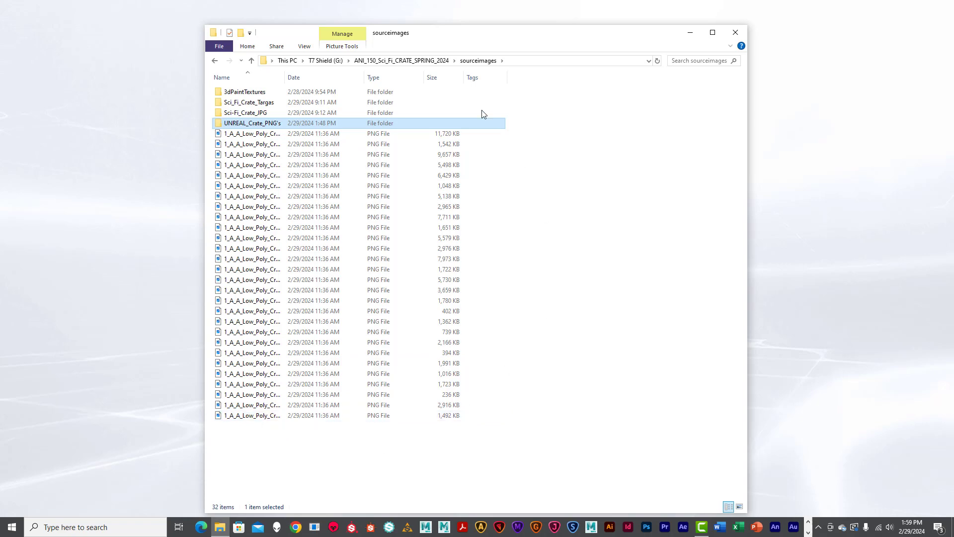
{"action": "right_click", "coordinate": [263, 126]}
{"action": "left_click", "coordinate": [296, 418]}
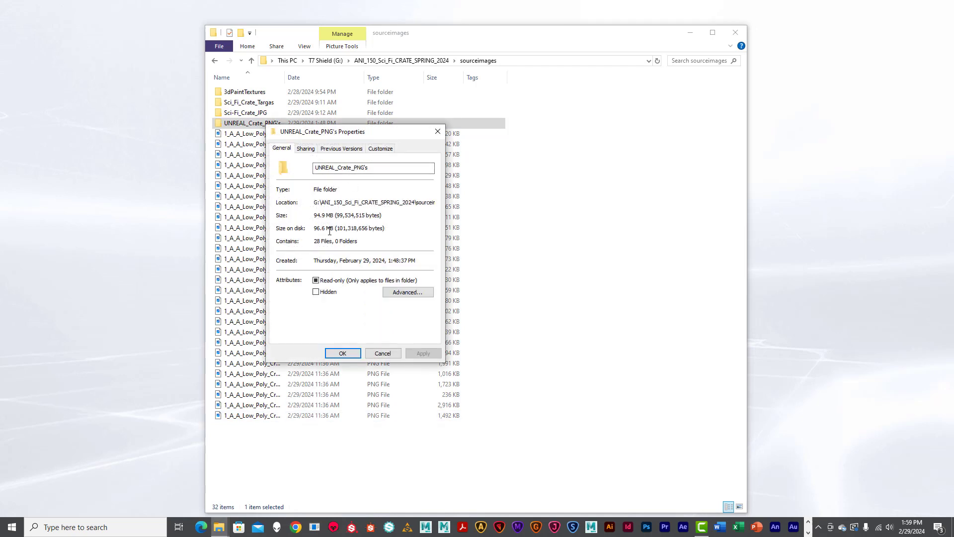
{"action": "left_click", "coordinate": [437, 132]}
{"action": "double_click", "coordinate": [259, 125]}
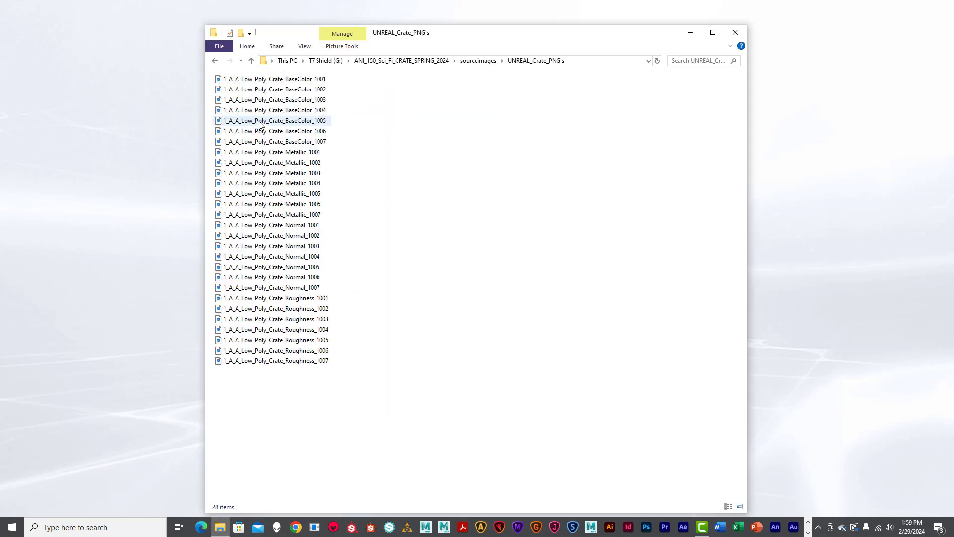
{"action": "left_click", "coordinate": [252, 60]}
{"action": "right_click", "coordinate": [271, 126]}
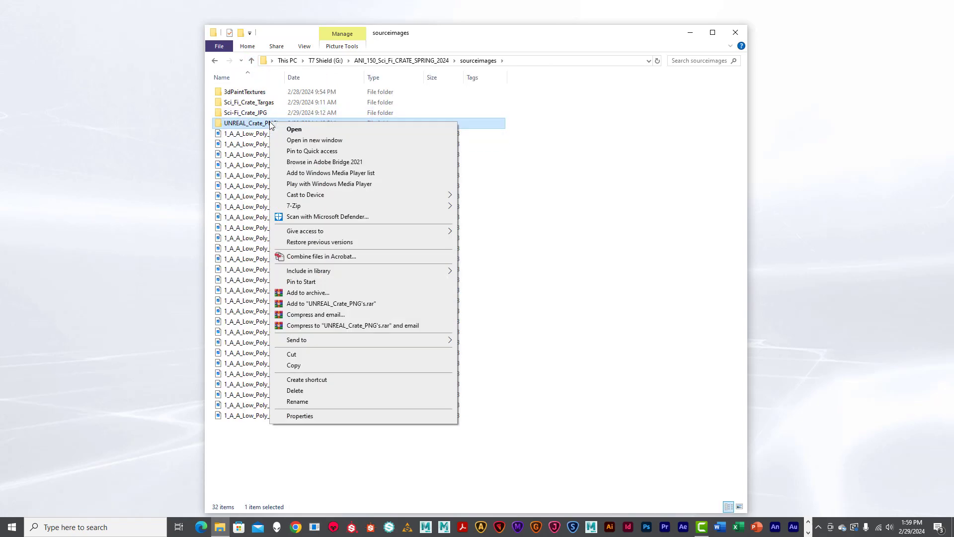
{"action": "left_click", "coordinate": [305, 416]}
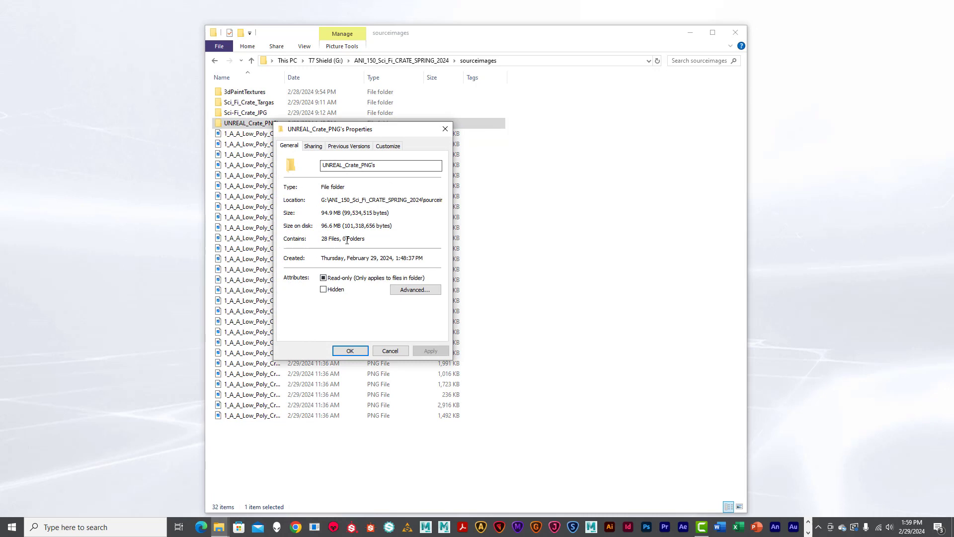
{"action": "left_click", "coordinate": [445, 131]}
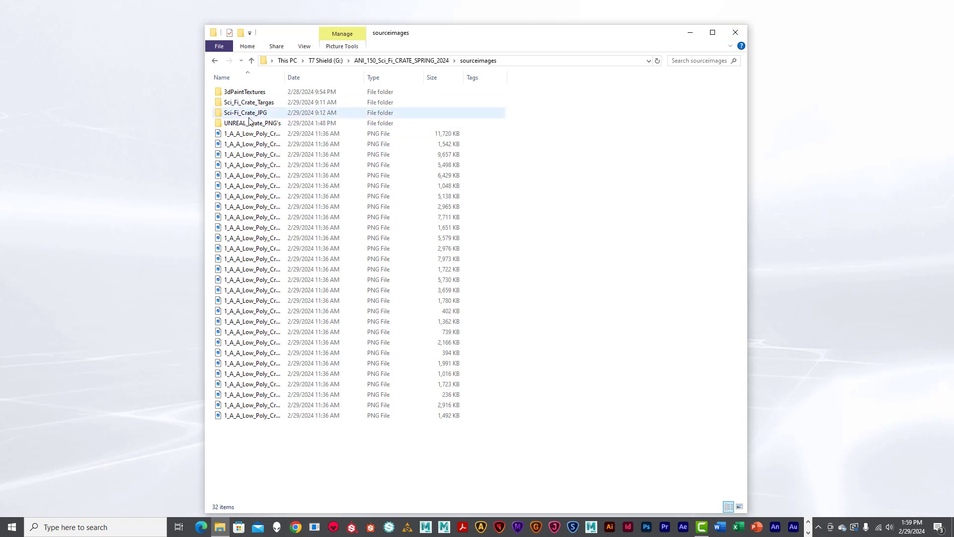
Step: Close File Explorer and switch to the Module_04_Scene_09 project in Unreal Editor
{"action": "left_click", "coordinate": [735, 33]}
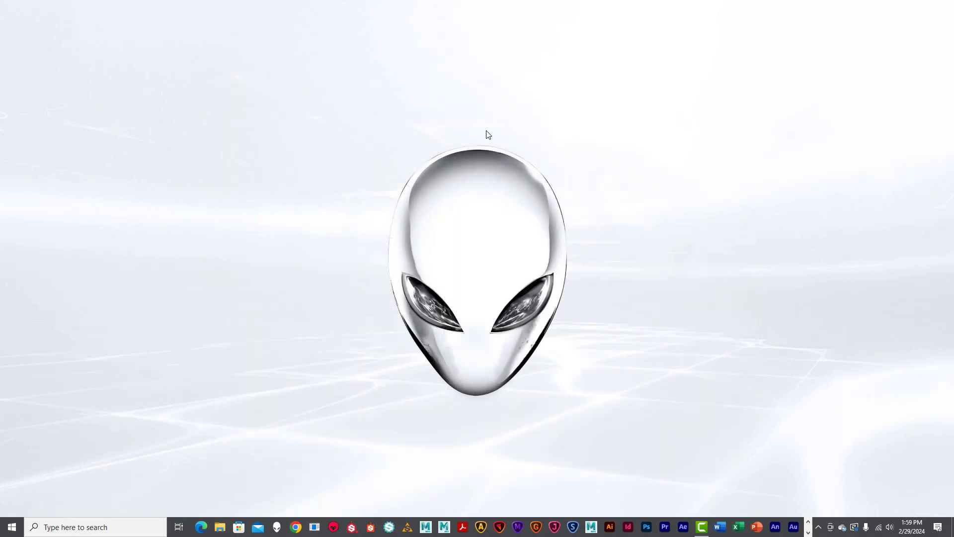
{"action": "left_click", "coordinate": [808, 533]}
{"action": "left_click", "coordinate": [740, 527]}
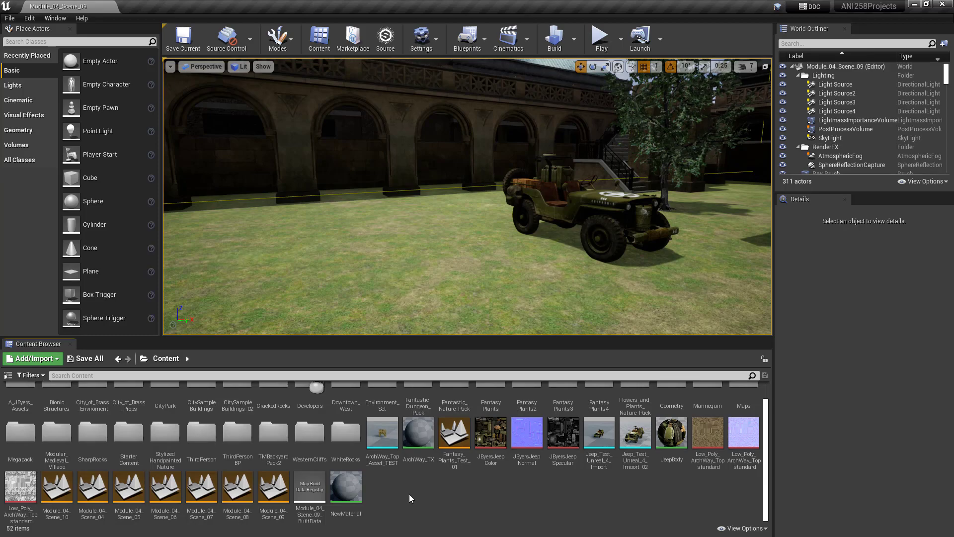
Step: Switch to Maya and set the linear working units to centimeter in the preferences, saving them
{"action": "key", "text": "alt+Tab"}
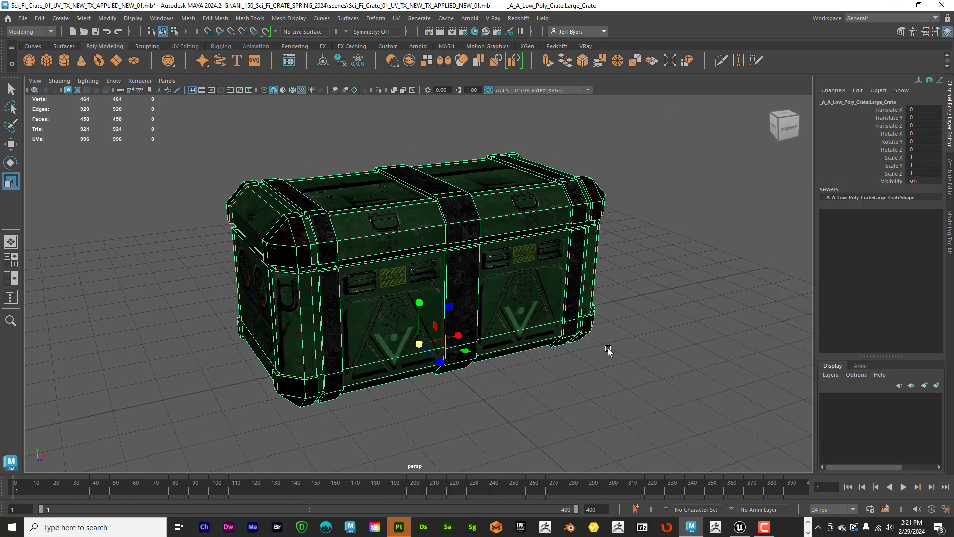
{"action": "left_click_drag", "start_coordinate": [609, 351], "coordinate": [615, 354], "text": "alt"}
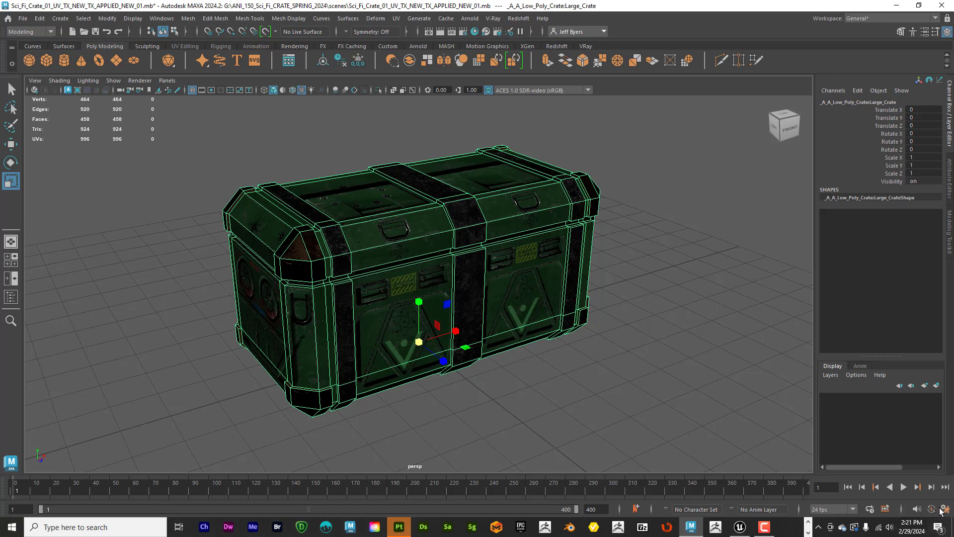
{"action": "left_click", "coordinate": [161, 18]}
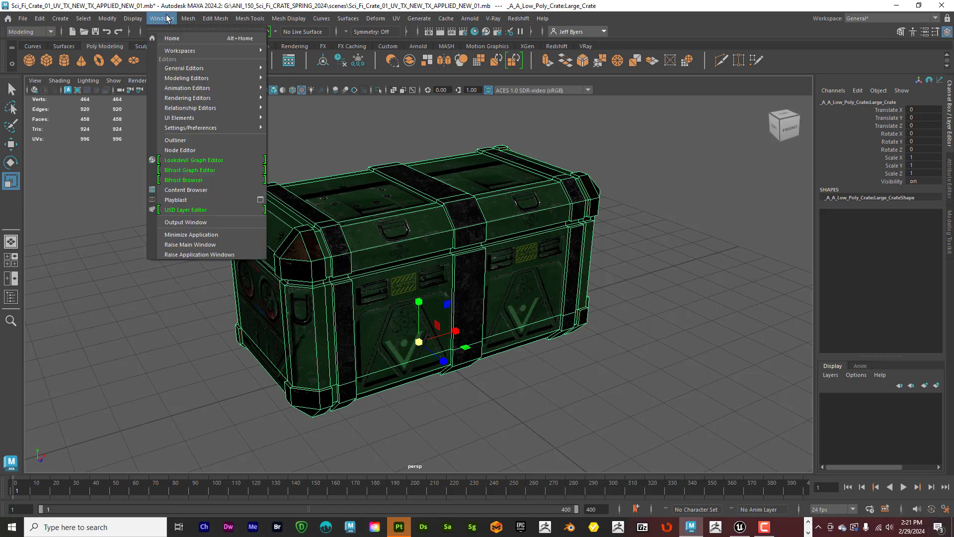
{"action": "mouse_move", "coordinate": [207, 127]}
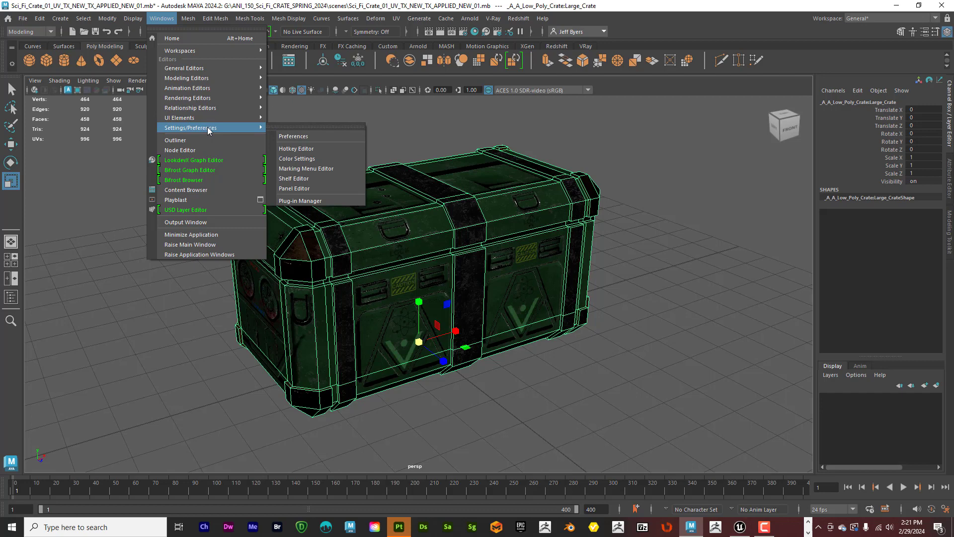
{"action": "left_click", "coordinate": [307, 136]}
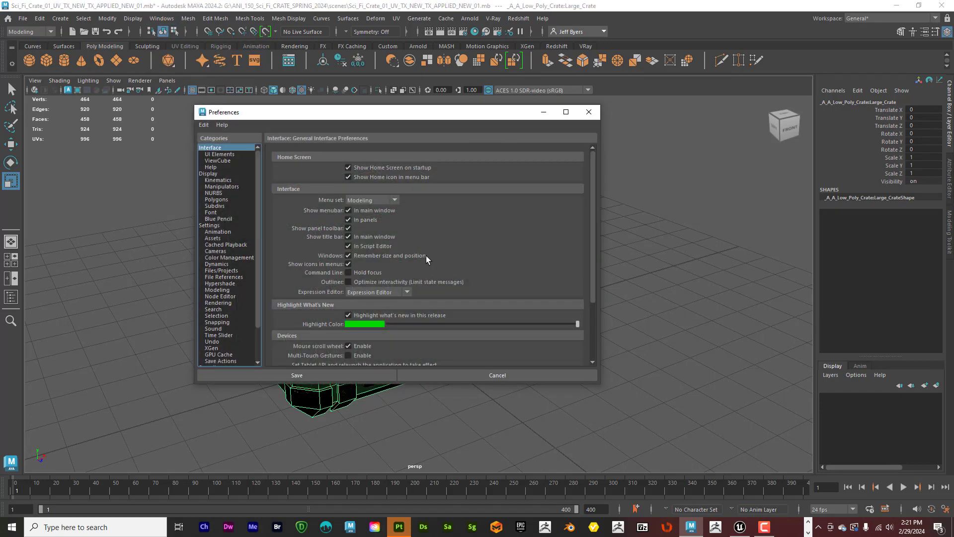
{"action": "left_click", "coordinate": [219, 225]}
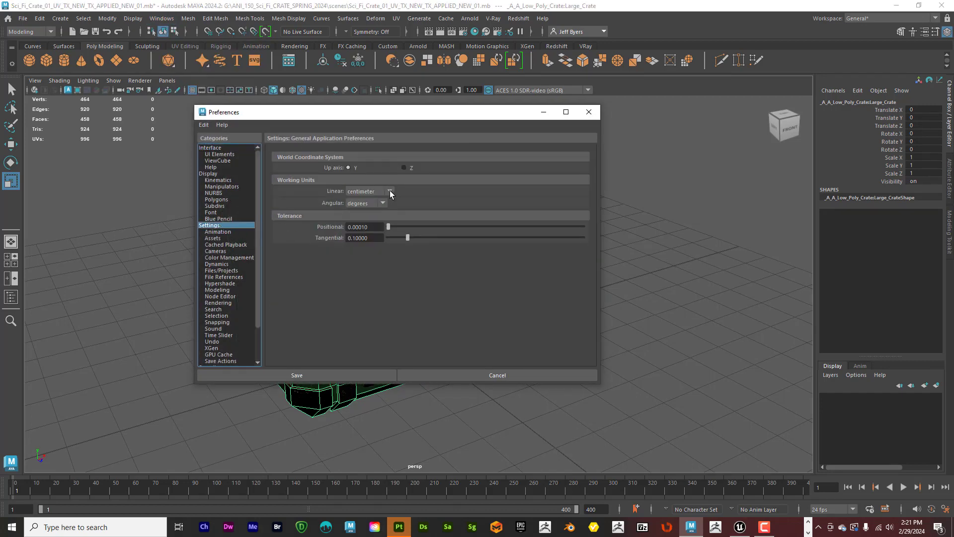
{"action": "left_click", "coordinate": [390, 191]}
{"action": "left_click", "coordinate": [441, 222]}
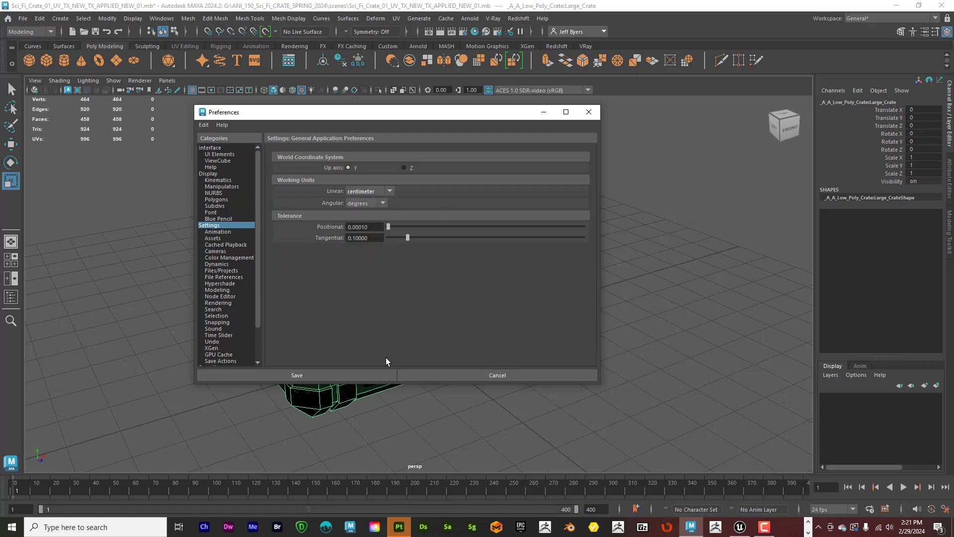
{"action": "left_click", "coordinate": [356, 371]}
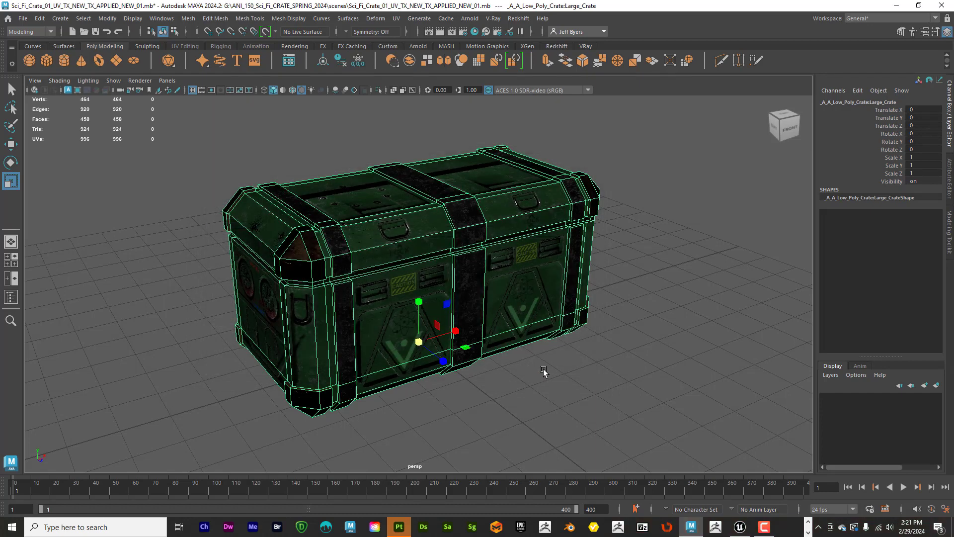
Step: Examine the crate's size and placement on the grid in the side, perspective and front views
{"action": "key", "text": "space"}
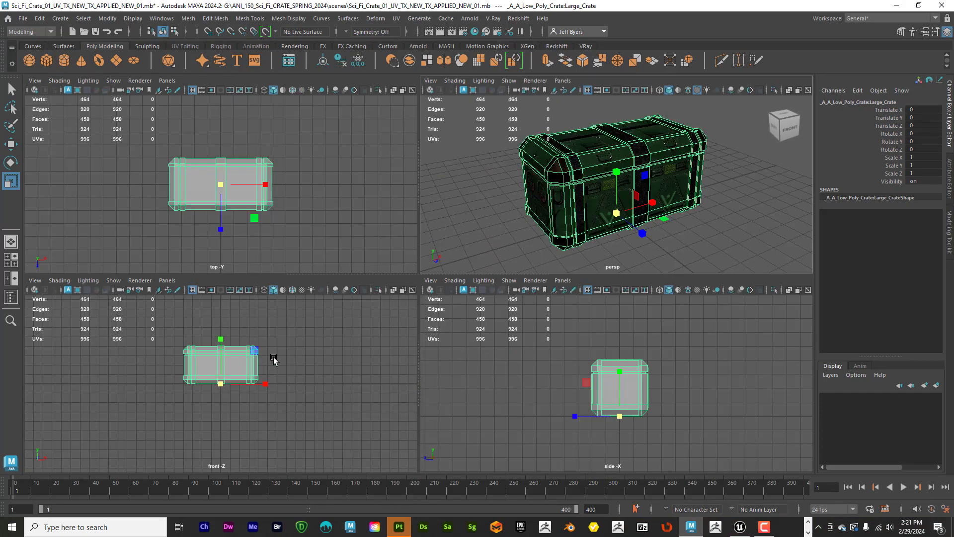
{"action": "key", "text": "space"}
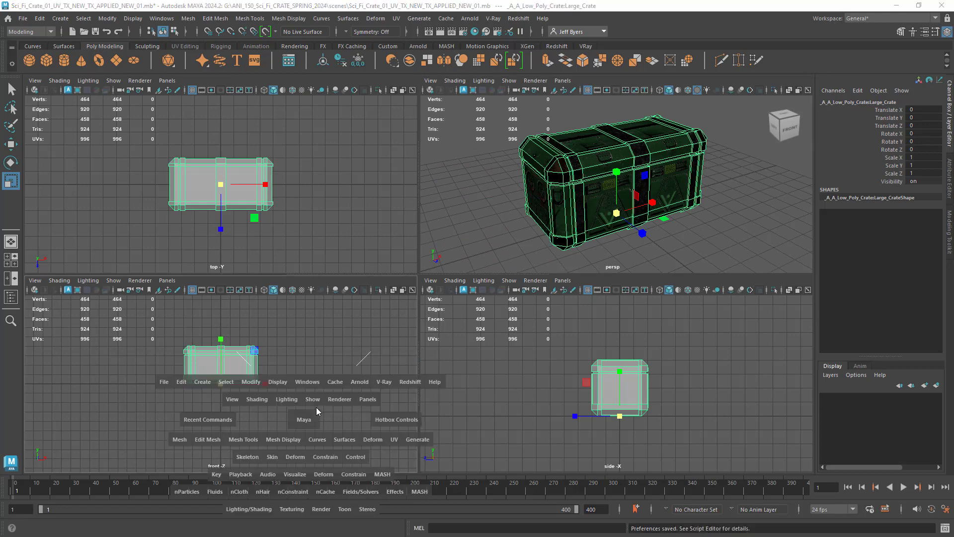
{"action": "key", "text": "space"}
{"action": "key", "text": "space"}
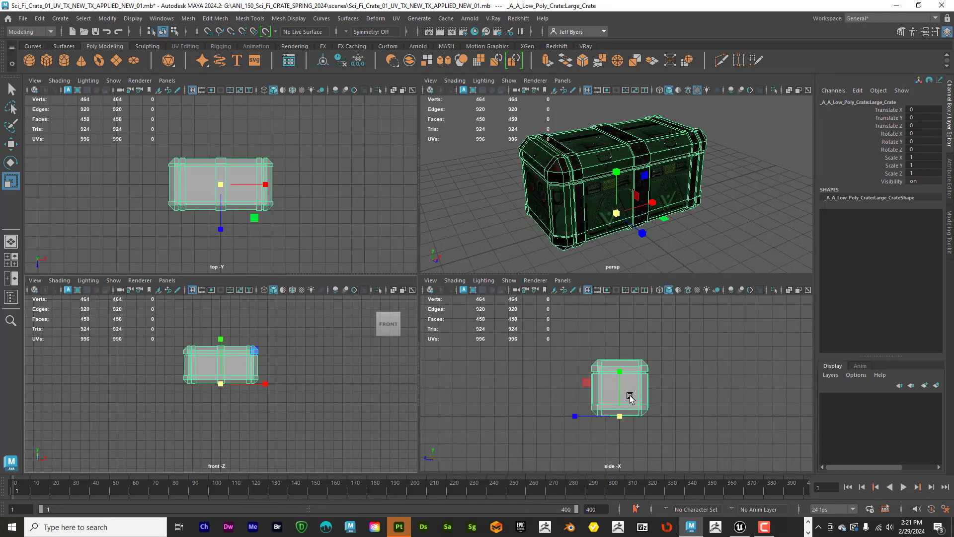
{"action": "key", "text": "space"}
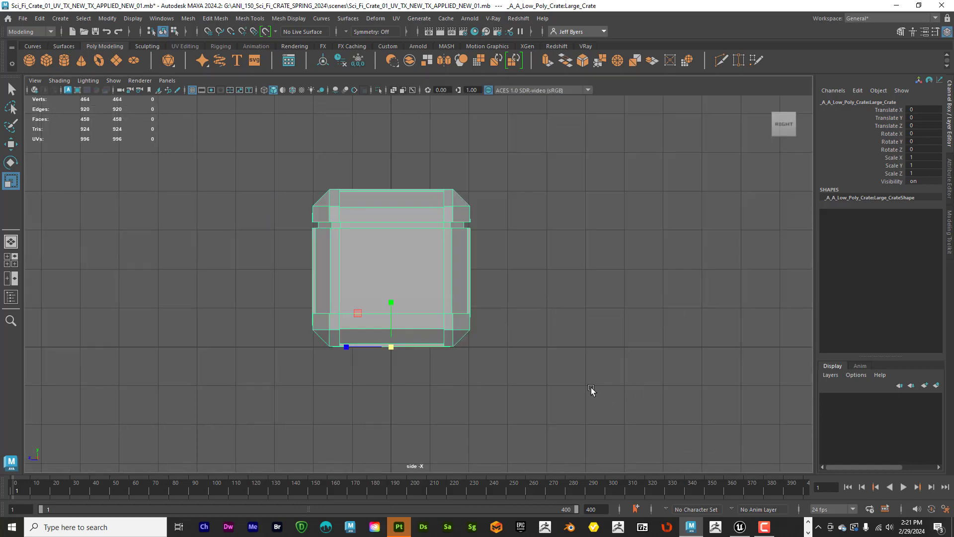
{"action": "key", "text": "space"}
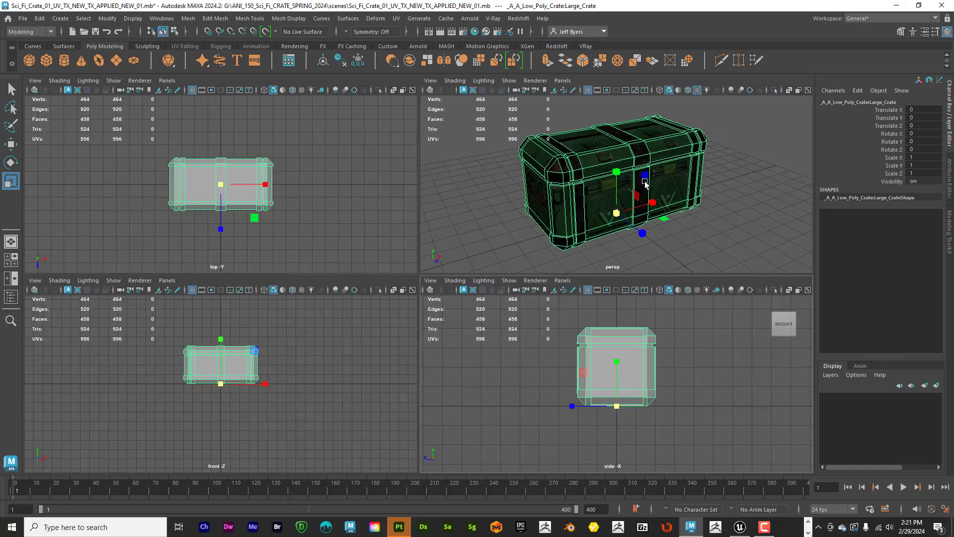
{"action": "key", "text": "space"}
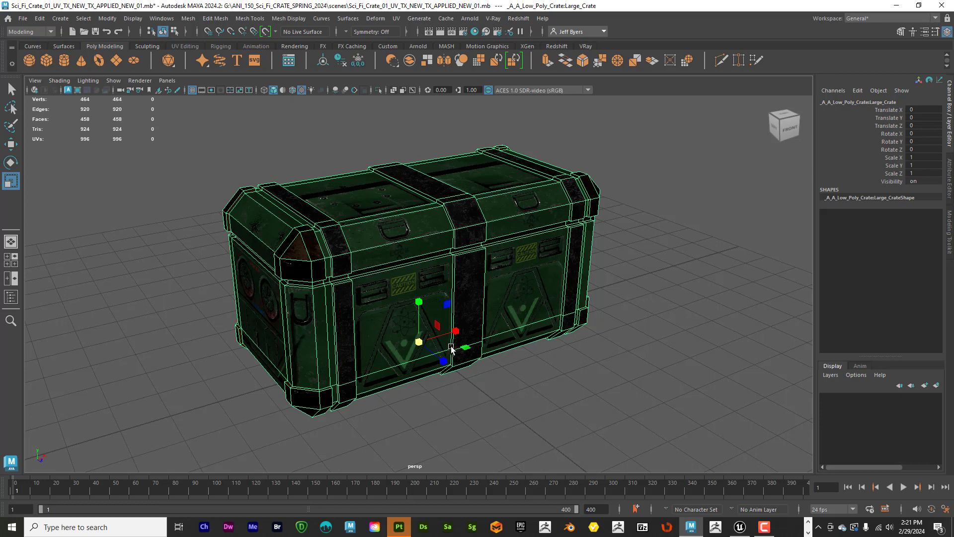
{"action": "key", "text": "space"}
{"action": "key", "text": "space"}
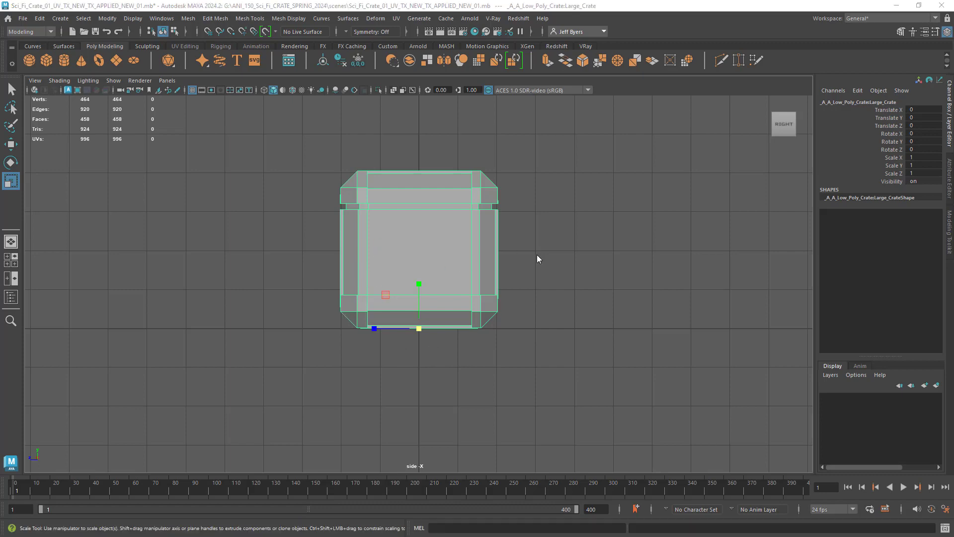
{"action": "key", "text": "space"}
{"action": "key", "text": "space"}
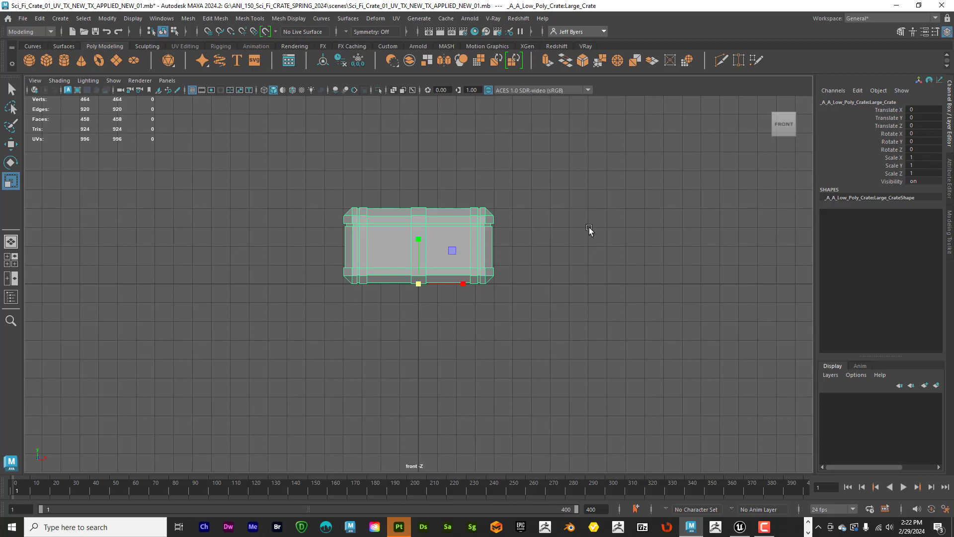
Step: Scale the crate uniformly by setting its Scale X, Y and Z to 30.48
{"action": "key", "text": "space"}
{"action": "key", "text": "space"}
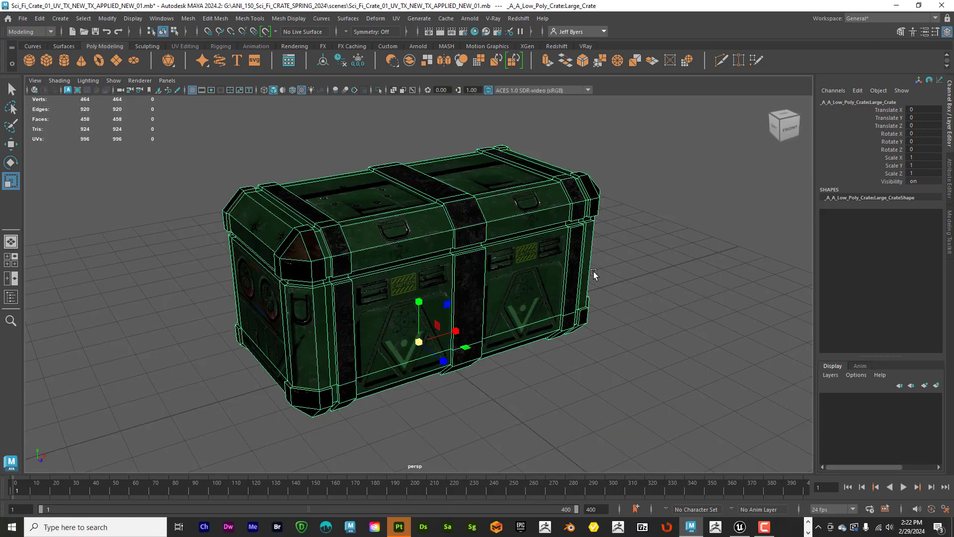
{"action": "left_click_drag", "start_coordinate": [519, 292], "coordinate": [508, 313], "text": "alt"}
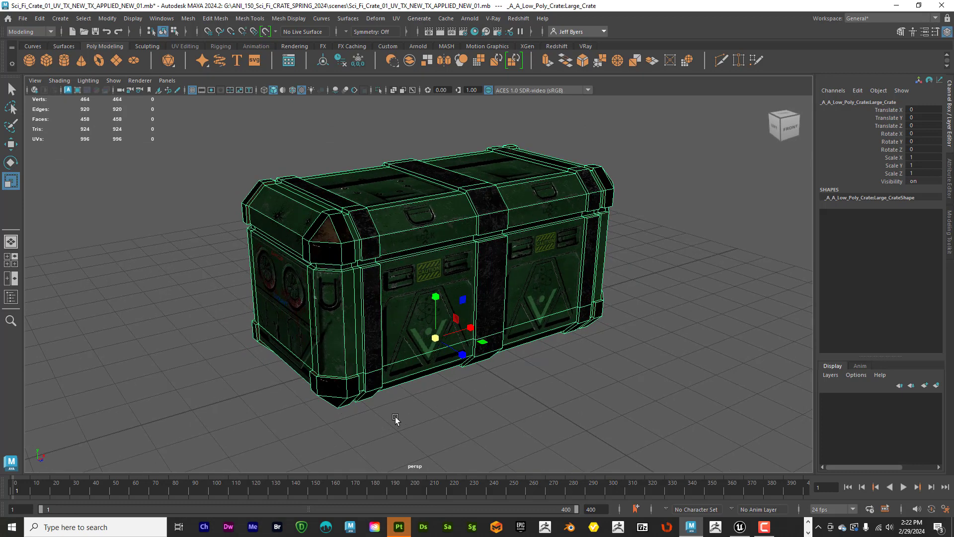
{"action": "left_click_drag", "start_coordinate": [649, 321], "coordinate": [672, 288], "text": "alt"}
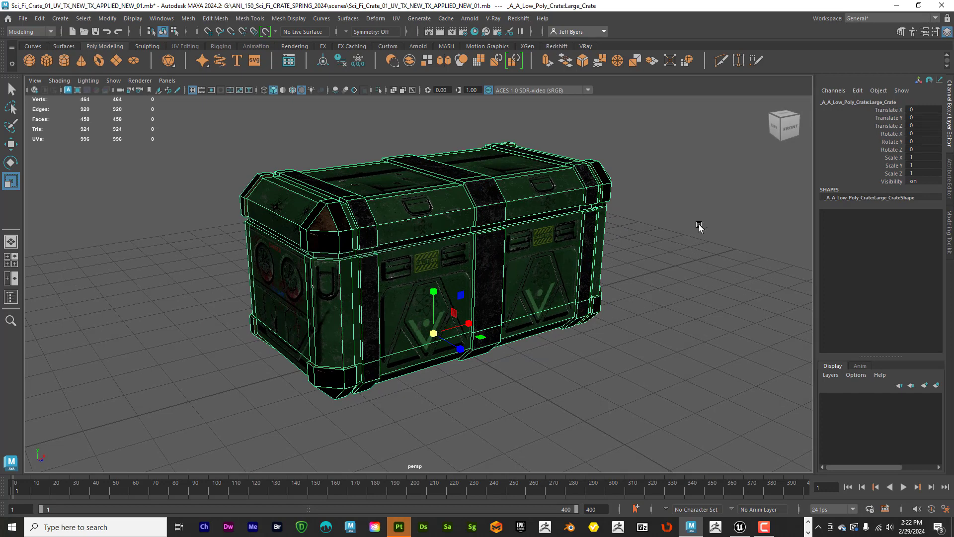
{"action": "left_click", "coordinate": [914, 156]}
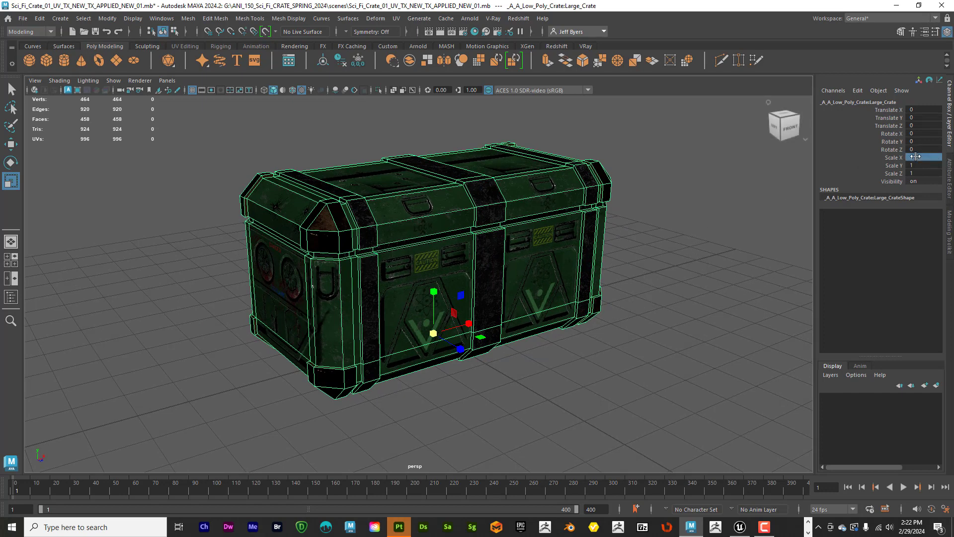
{"action": "left_click_drag", "start_coordinate": [916, 157], "coordinate": [918, 173]}
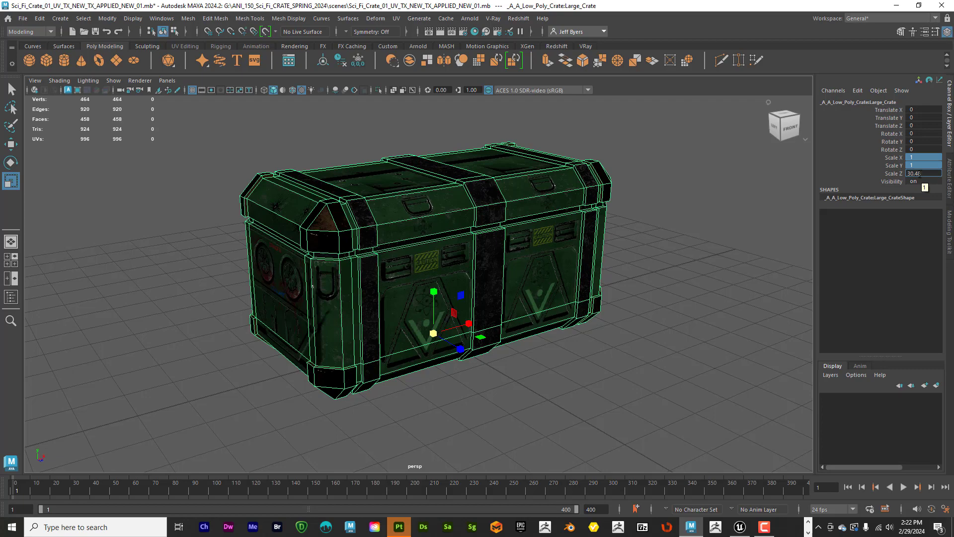
{"action": "type", "text": "30.48"}
{"action": "key", "text": "Return"}
Step: Reframe the enlarged crate in the perspective view and freeze its transformations
{"action": "scroll", "coordinate": [534, 296], "scroll_direction": "down", "scroll_amount": 5}
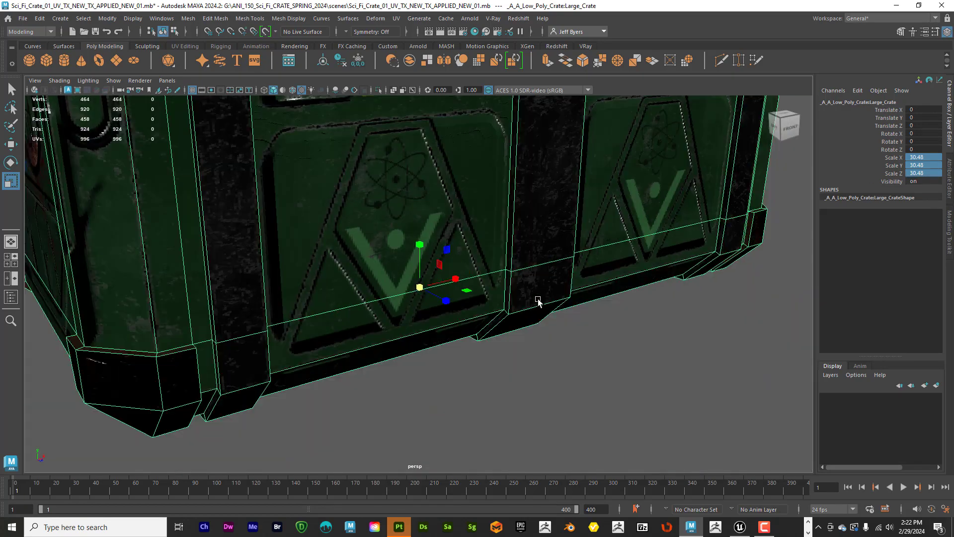
{"action": "scroll", "coordinate": [539, 306], "scroll_direction": "down", "scroll_amount": 6}
{"action": "scroll", "coordinate": [543, 311], "scroll_direction": "up", "scroll_amount": 4}
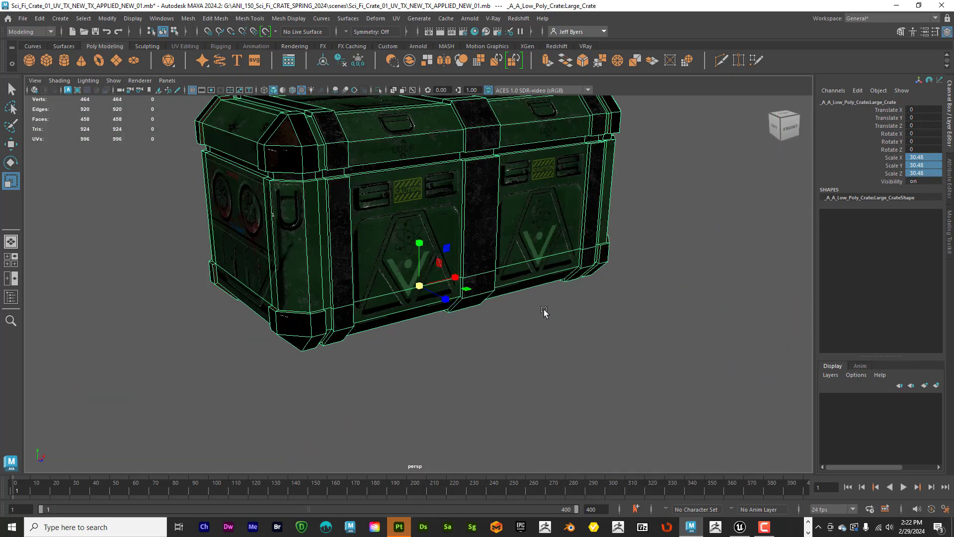
{"action": "left_click_drag", "start_coordinate": [544, 311], "coordinate": [582, 324], "text": "alt"}
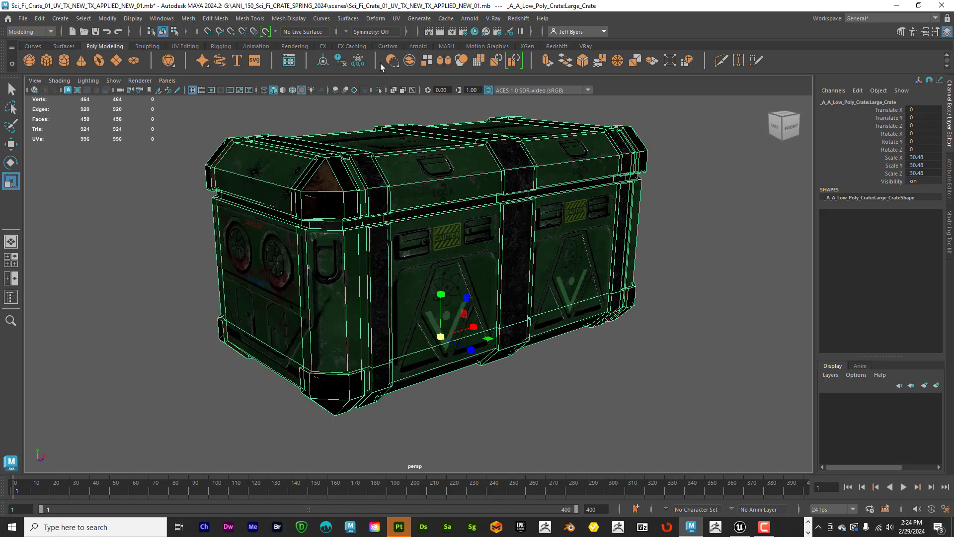
{"action": "left_click", "coordinate": [358, 60]}
Step: Export the selected crate as an FBX named CRATE_UV_TX_NEW_IMPORT_Large.fbx in the project's scenes folder
{"action": "left_click", "coordinate": [23, 19]}
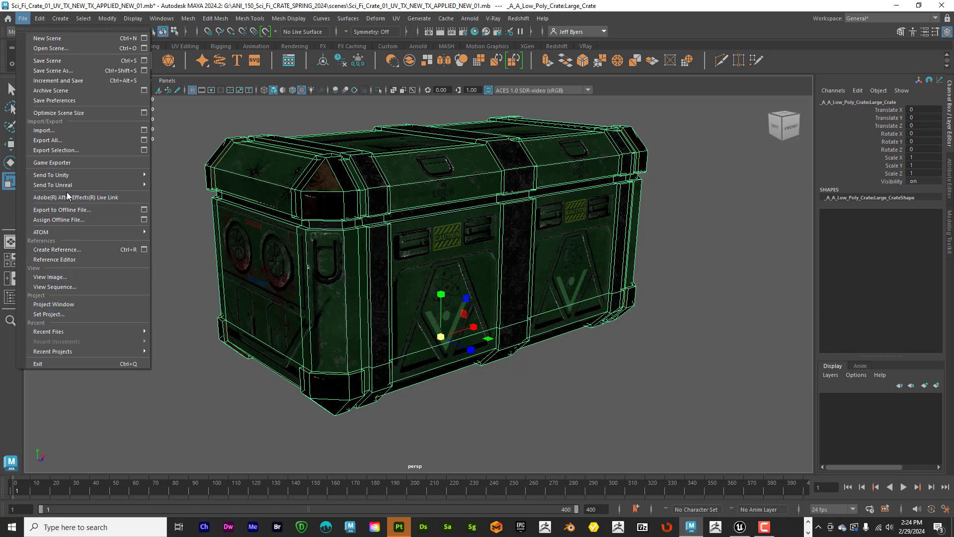
{"action": "left_click", "coordinate": [144, 150]}
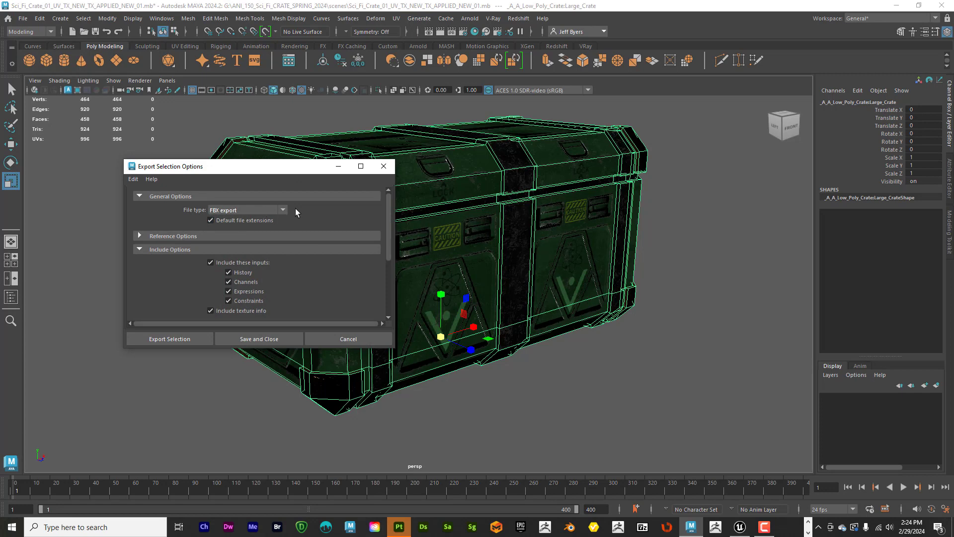
{"action": "left_click", "coordinate": [199, 336]}
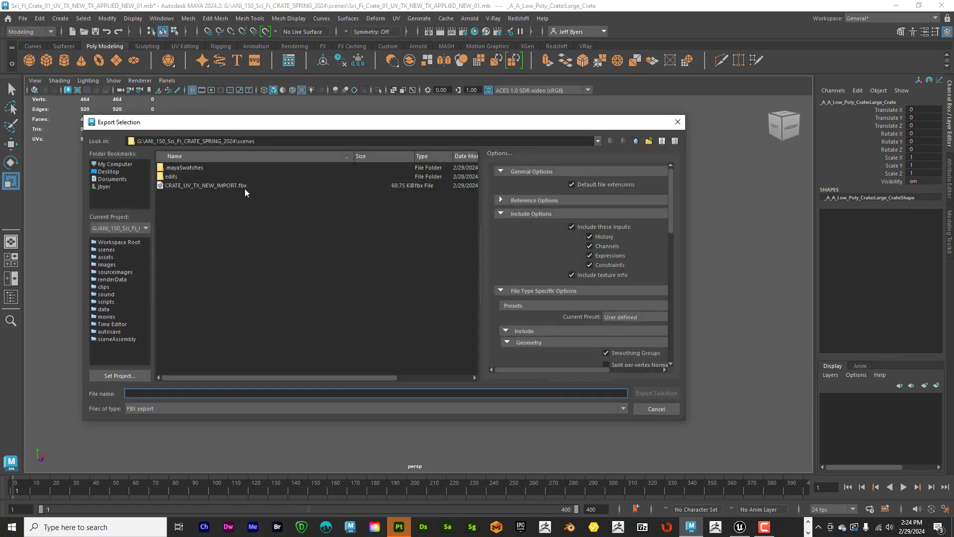
{"action": "scroll", "coordinate": [654, 304], "scroll_direction": "down", "scroll_amount": 4}
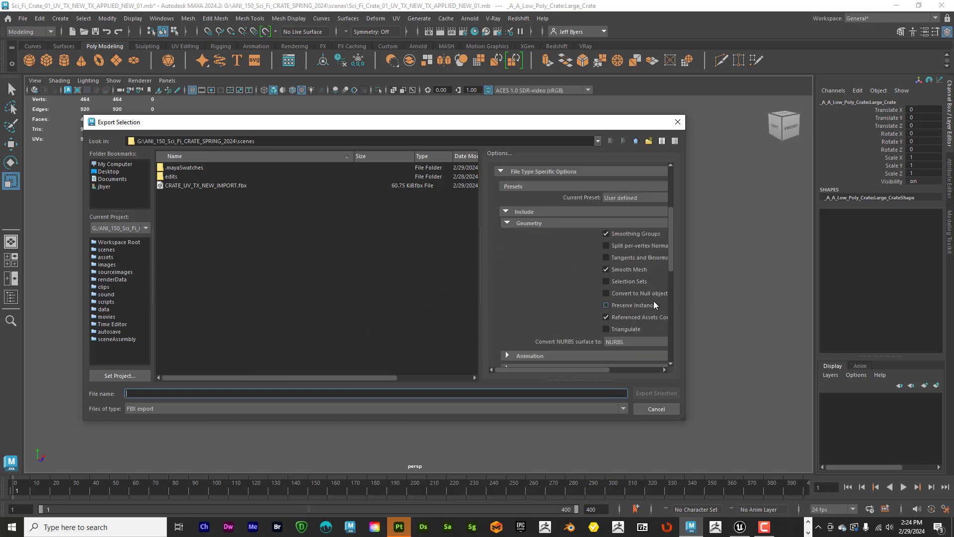
{"action": "scroll", "coordinate": [617, 275], "scroll_direction": "down", "scroll_amount": 7}
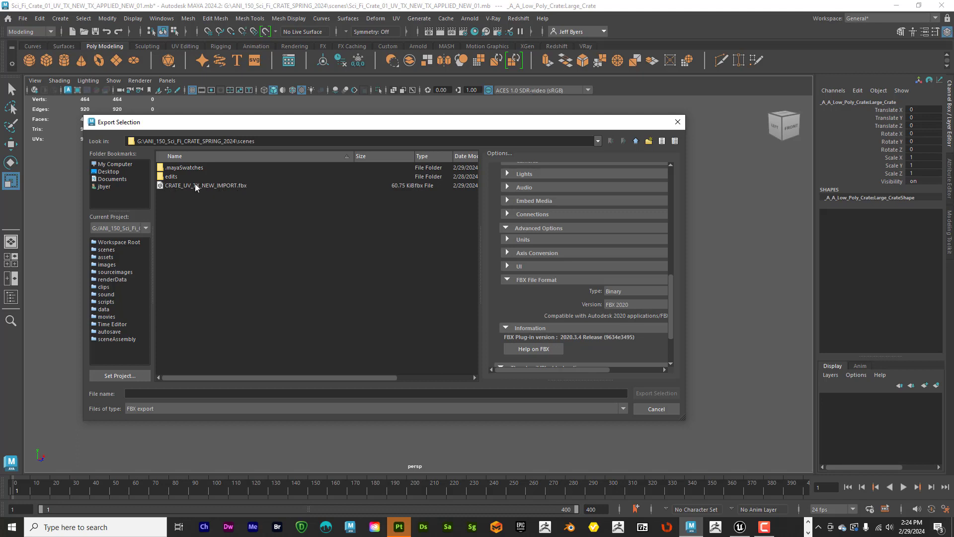
{"action": "left_click", "coordinate": [223, 186]}
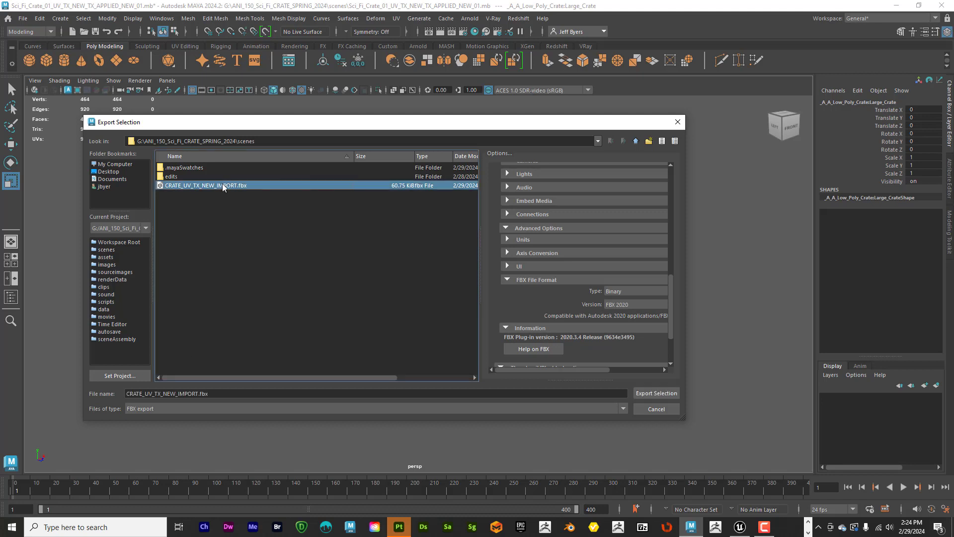
{"action": "left_click", "coordinate": [195, 393]}
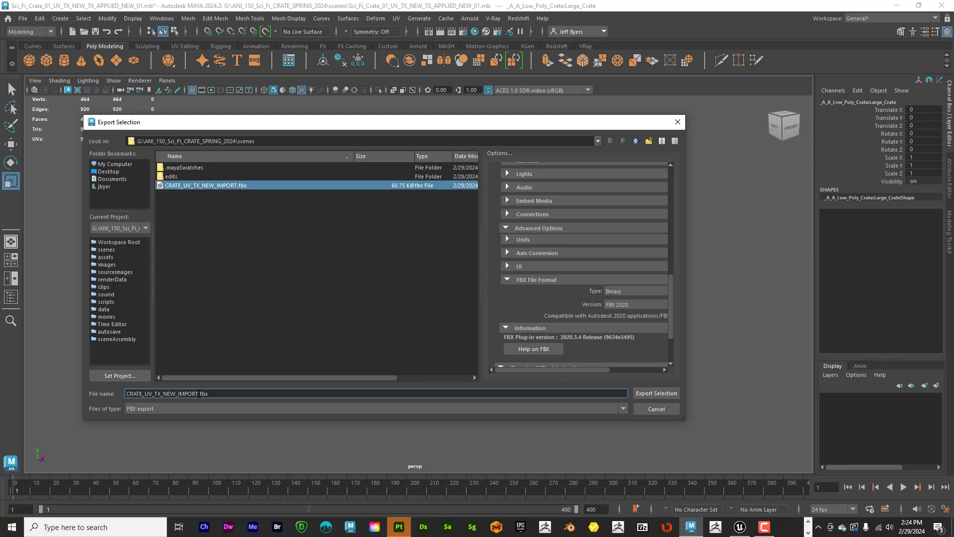
{"action": "type", "text": "_Large"}
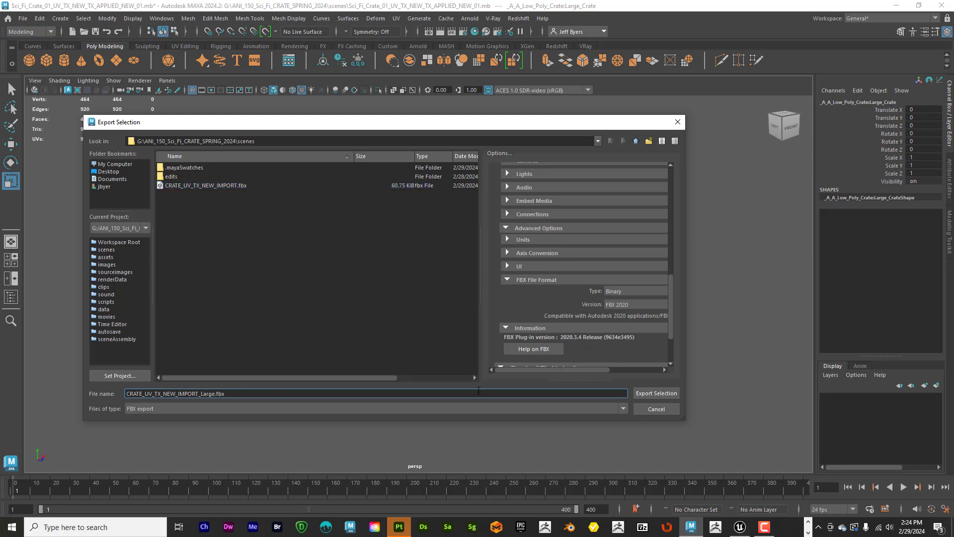
{"action": "left_click", "coordinate": [656, 393]}
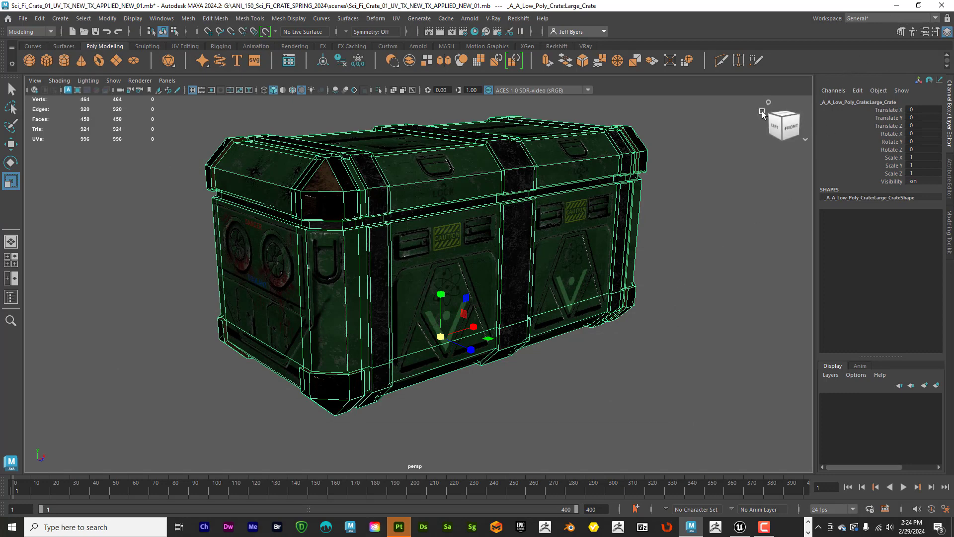
Step: Switch to Unreal Editor, start importing an asset into Content, and browse to the scenes folder of ANI_150_Sci_Fi_CRATE_SPRING_2024
{"action": "key", "text": "alt+Tab"}
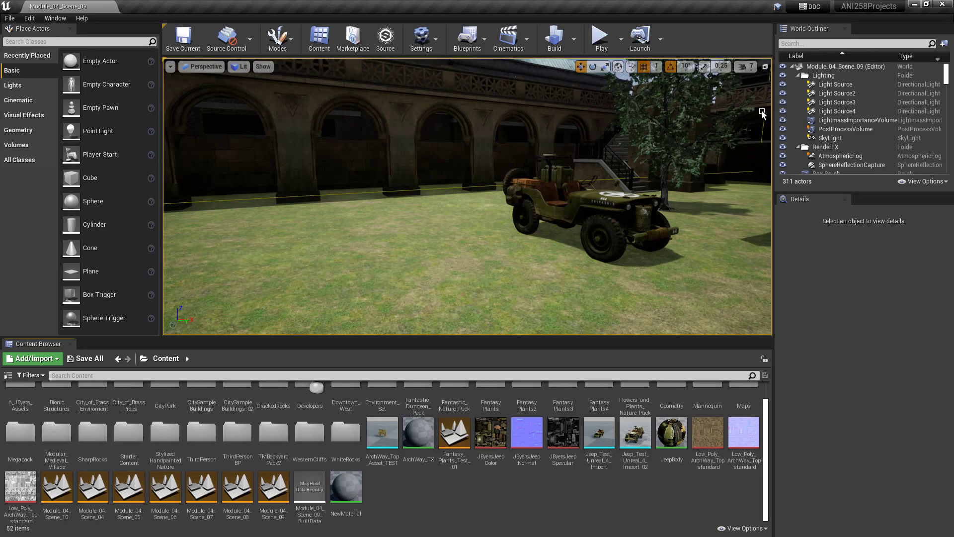
{"action": "left_click", "coordinate": [46, 359]}
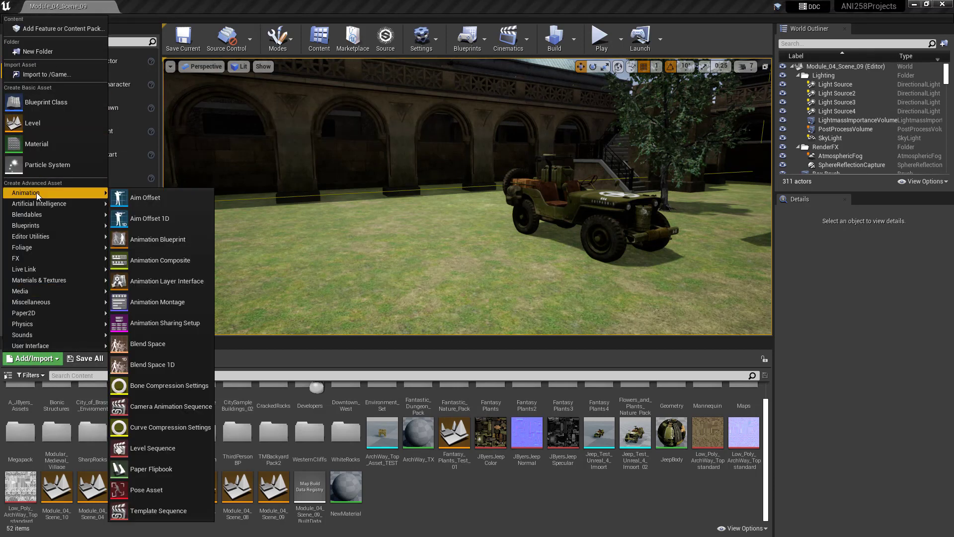
{"action": "left_click", "coordinate": [53, 73]}
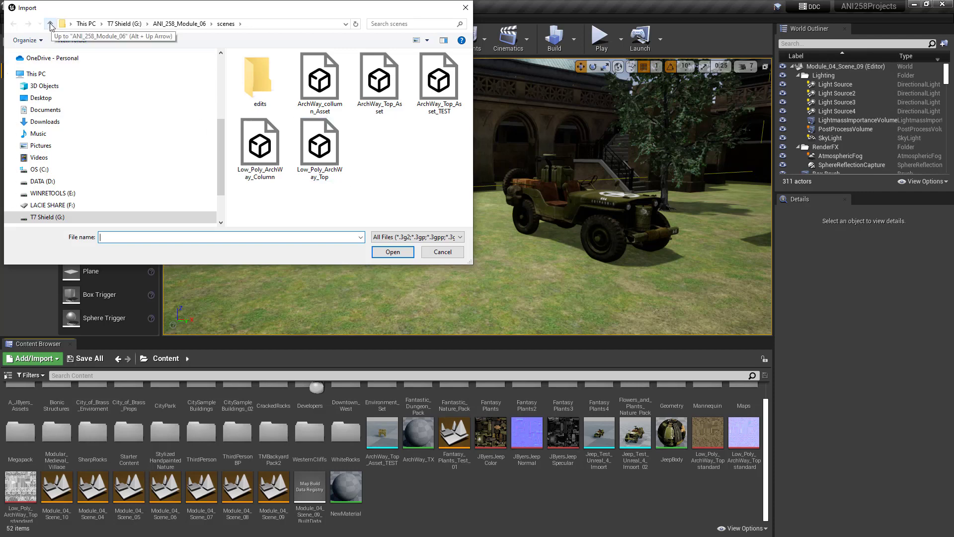
{"action": "scroll", "coordinate": [70, 154], "scroll_direction": "down", "scroll_amount": 2}
{"action": "left_click", "coordinate": [67, 184]}
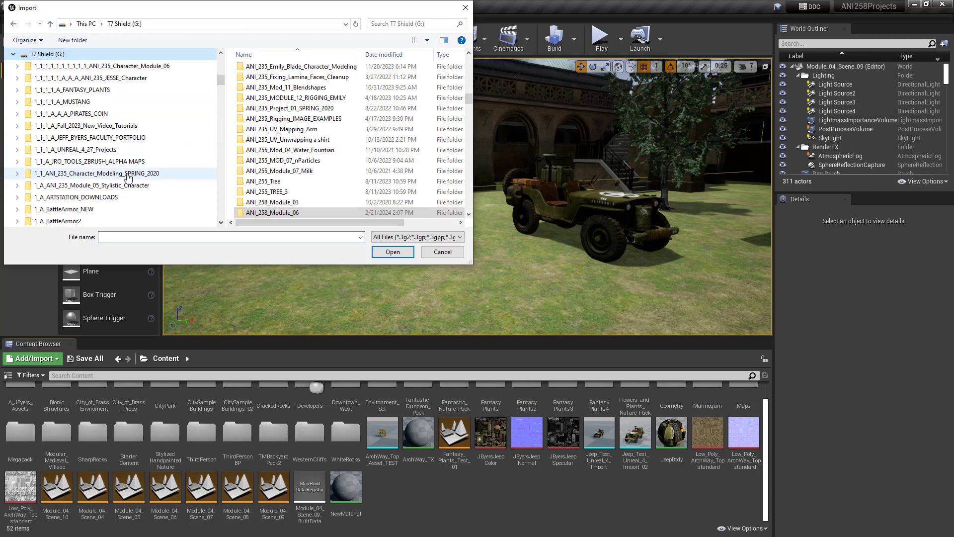
{"action": "scroll", "coordinate": [120, 174], "scroll_direction": "down", "scroll_amount": 7}
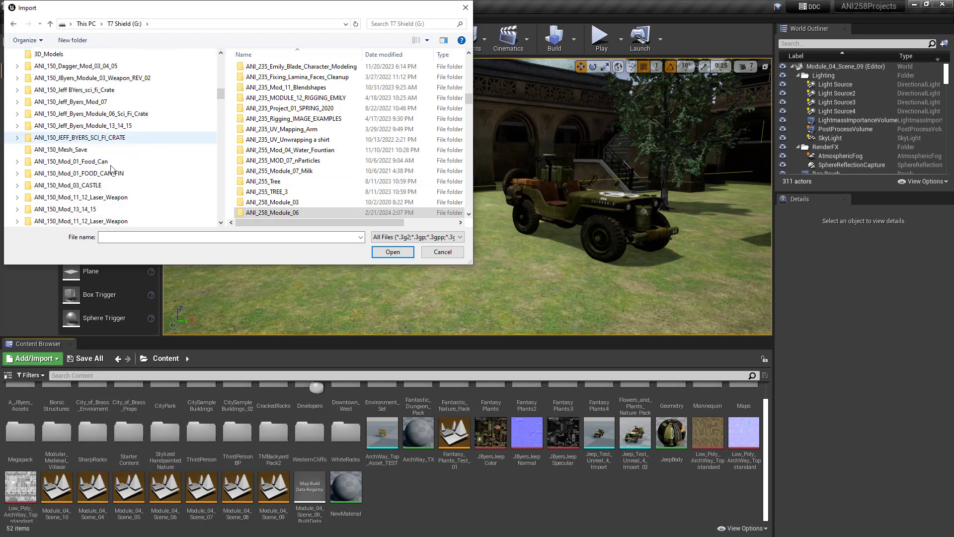
{"action": "scroll", "coordinate": [111, 170], "scroll_direction": "down", "scroll_amount": 6}
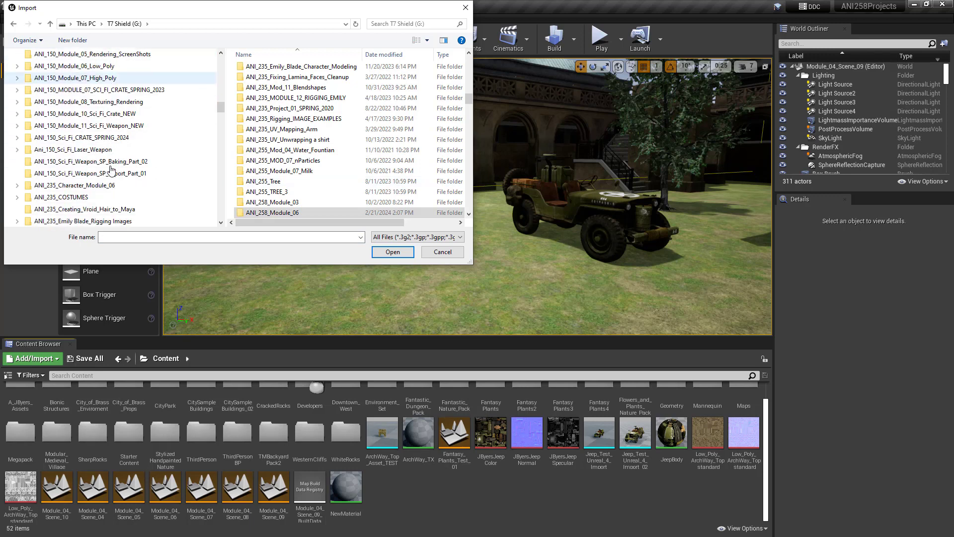
{"action": "scroll", "coordinate": [111, 169], "scroll_direction": "down", "scroll_amount": 1}
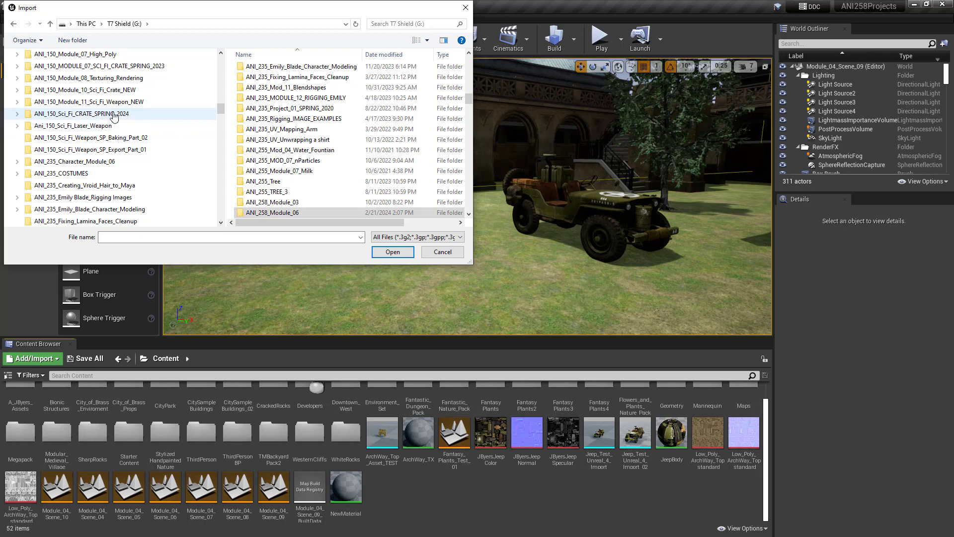
{"action": "left_click", "coordinate": [108, 114]}
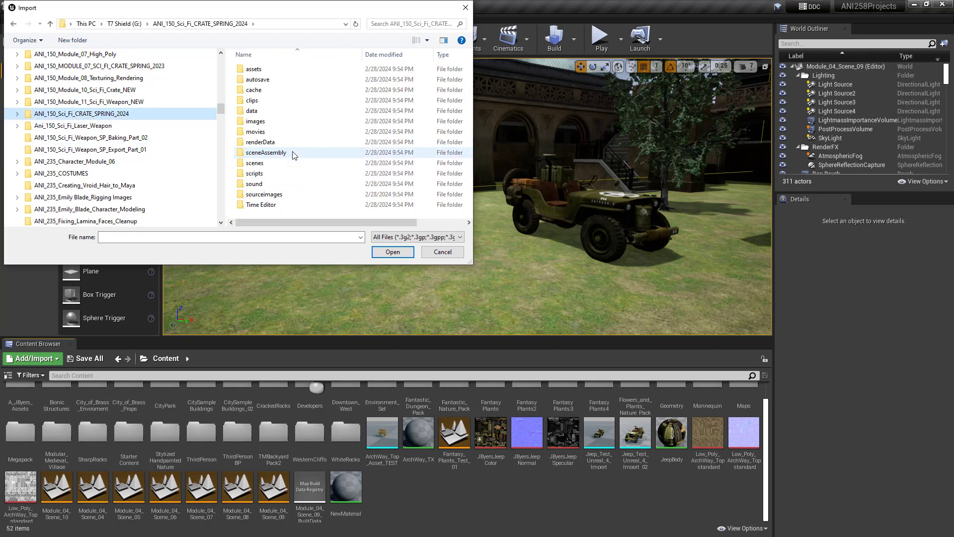
{"action": "left_click", "coordinate": [257, 164]}
{"action": "double_click", "coordinate": [257, 164]}
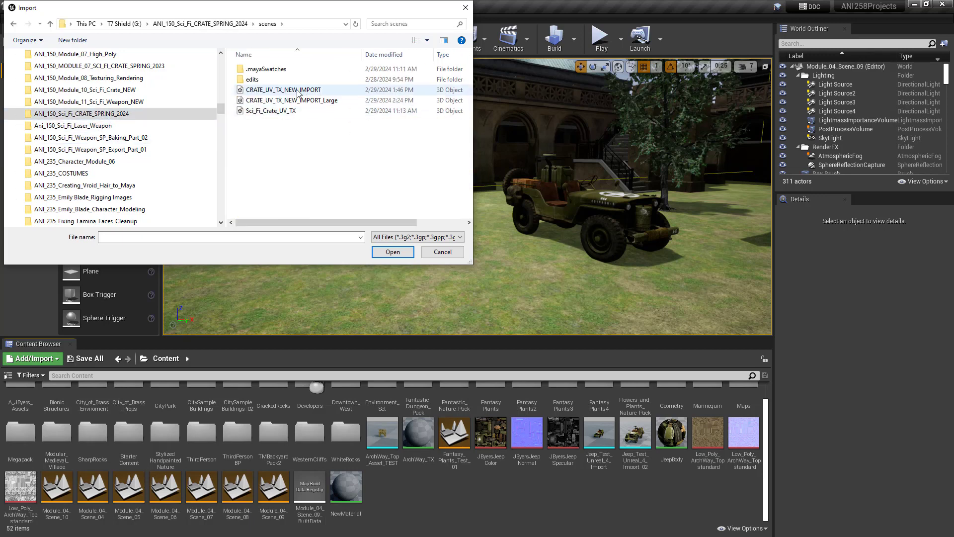
Step: Import all of CRATE_UV_TX_NEW_IMPORT as a static mesh with the Create New Materials method
{"action": "left_click", "coordinate": [324, 101]}
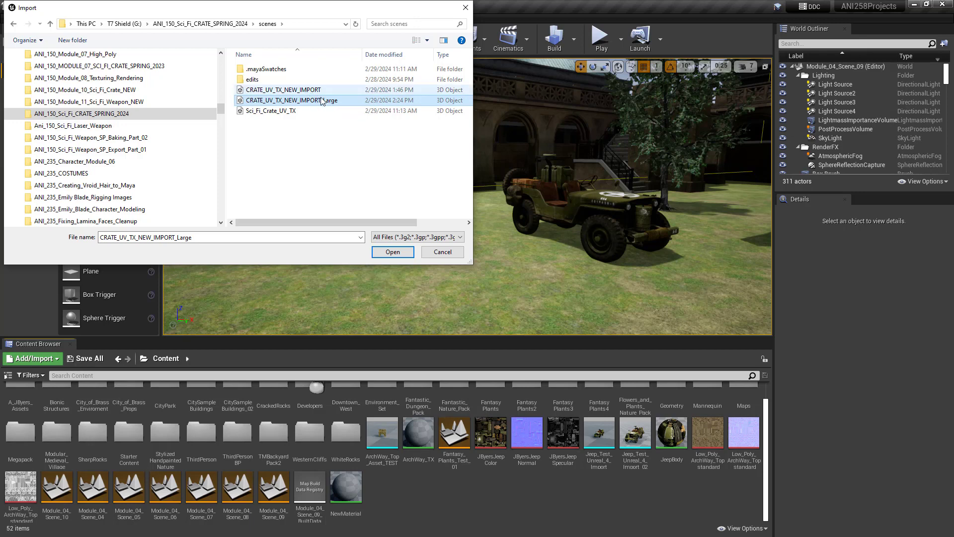
{"action": "left_click", "coordinate": [300, 89]}
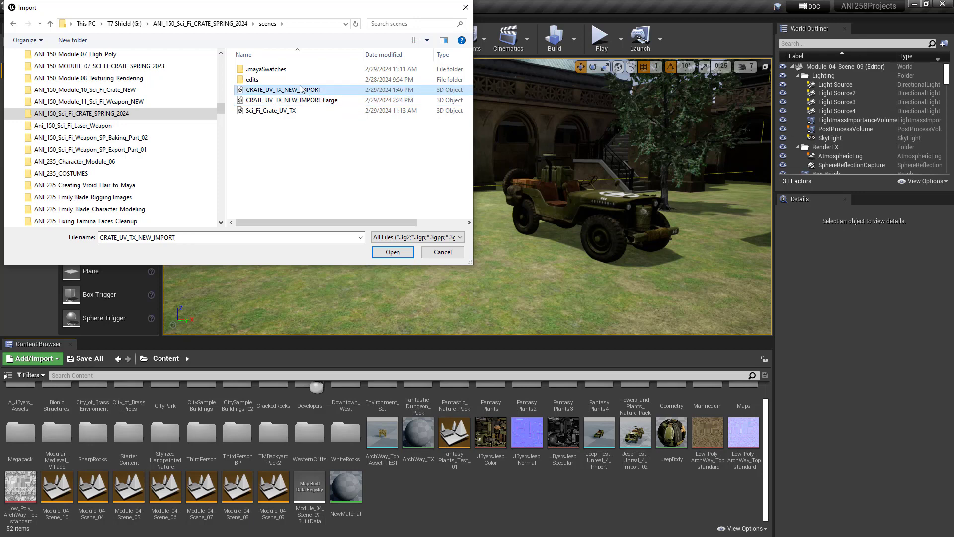
{"action": "left_click", "coordinate": [392, 252]}
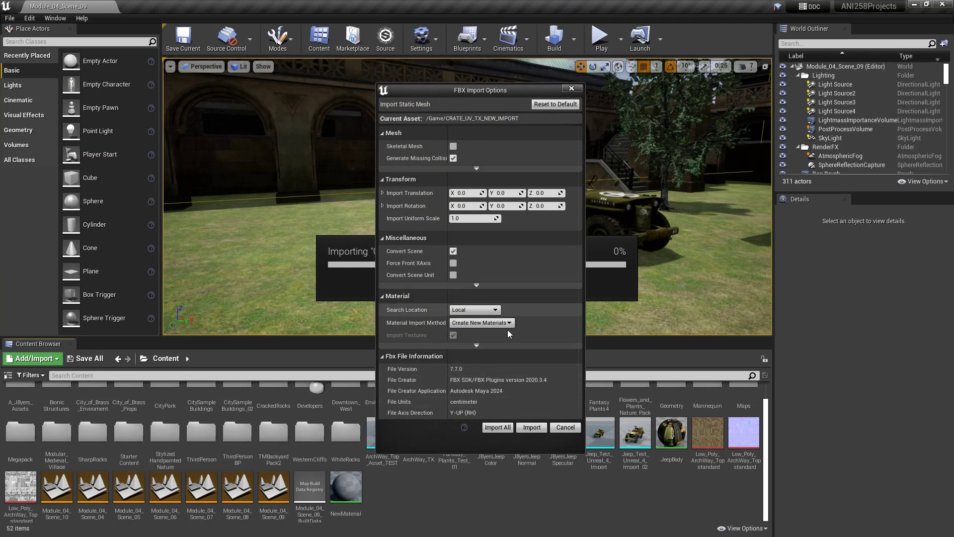
{"action": "left_click", "coordinate": [499, 427]}
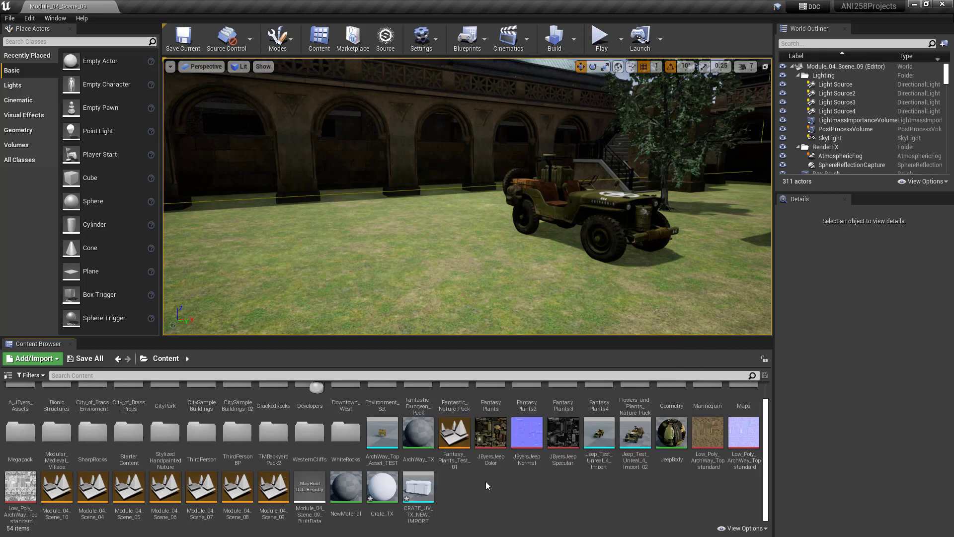
Step: Place the imported crate mesh on the grass beside the jeep and view it in the level
{"action": "left_click", "coordinate": [417, 492]}
{"action": "left_click_drag", "start_coordinate": [417, 492], "coordinate": [405, 276]}
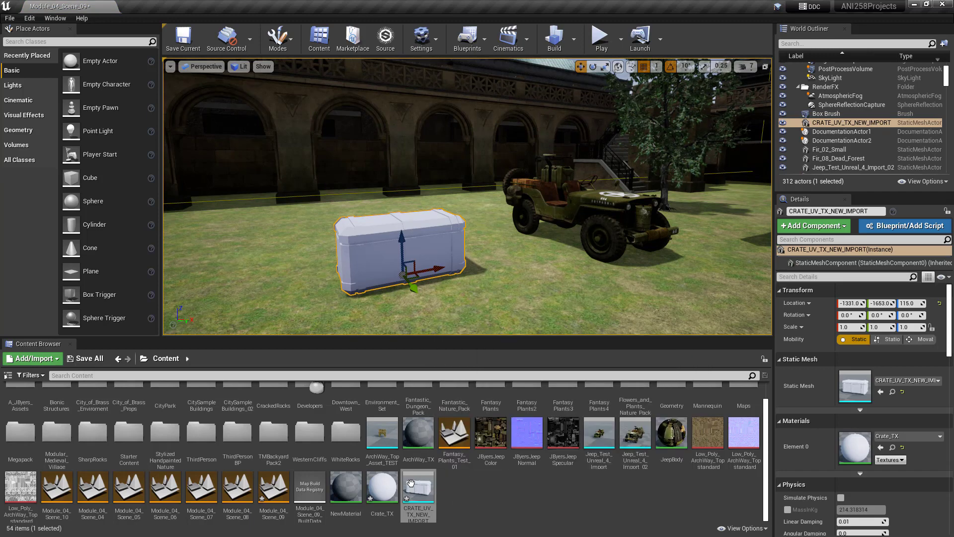
{"action": "mouse_move", "coordinate": [418, 483]}
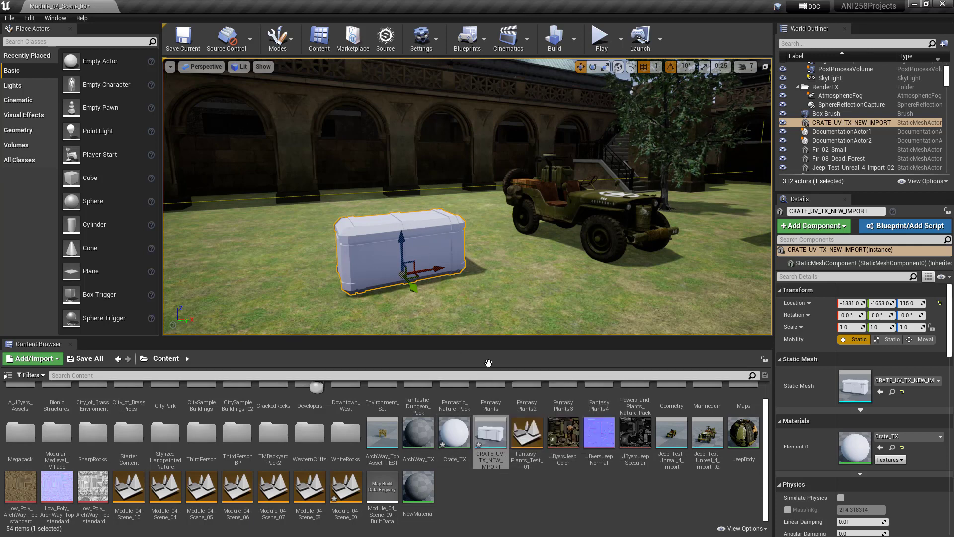
{"action": "mouse_move", "coordinate": [487, 297]}
{"action": "left_mouse_down", "text": "alt"}
{"action": "mouse_move", "coordinate": [427, 297]}
{"action": "mouse_move", "coordinate": [485, 297]}
{"action": "left_mouse_up", "text": "alt"}
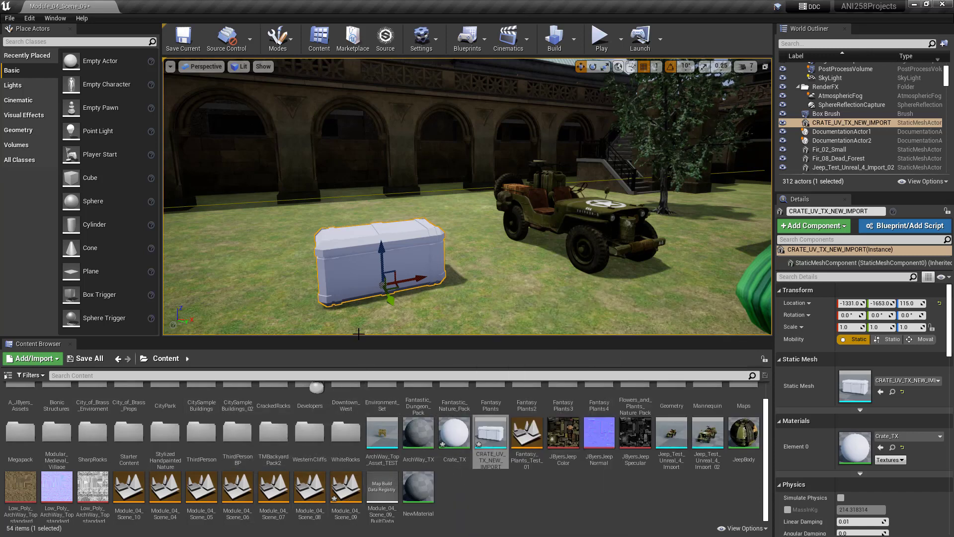
Step: Find the virtual texture options in the project settings and enable virtual texture support under Engine - Rendering
{"action": "left_click", "coordinate": [421, 39]}
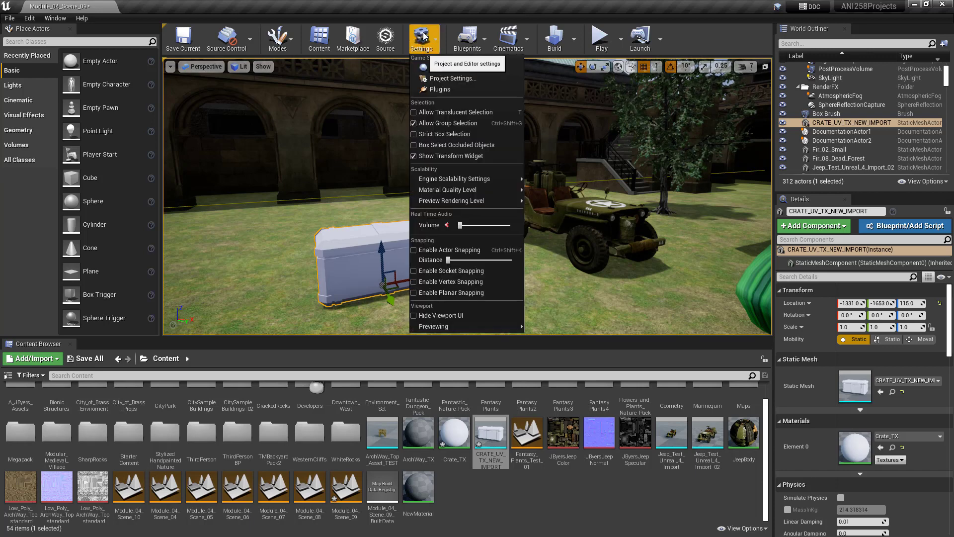
{"action": "left_click", "coordinate": [449, 79]}
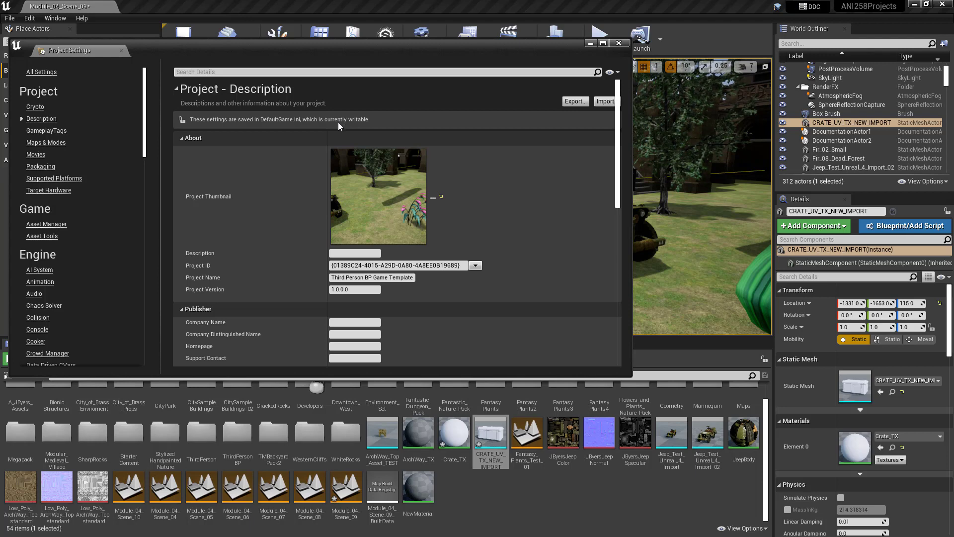
{"action": "scroll", "coordinate": [270, 150], "scroll_direction": "down", "scroll_amount": 2}
{"action": "scroll", "coordinate": [270, 147], "scroll_direction": "up", "scroll_amount": 2}
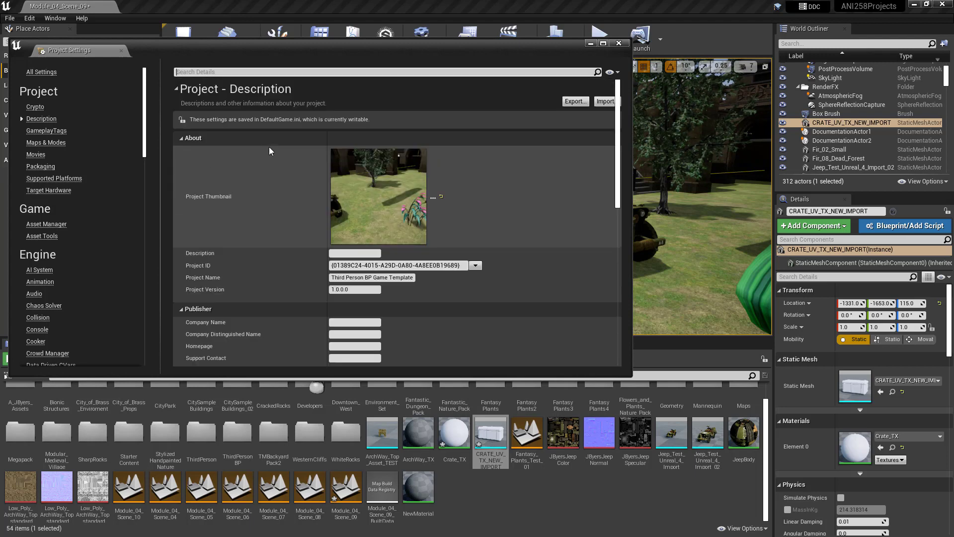
{"action": "left_click", "coordinate": [214, 72]}
{"action": "type", "text": "v"}
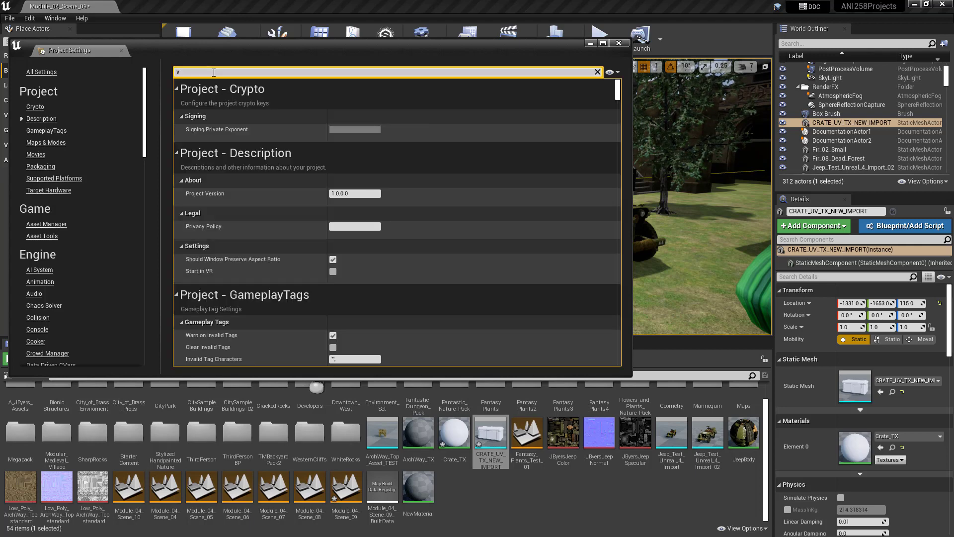
{"action": "type", "text": "irtual"}
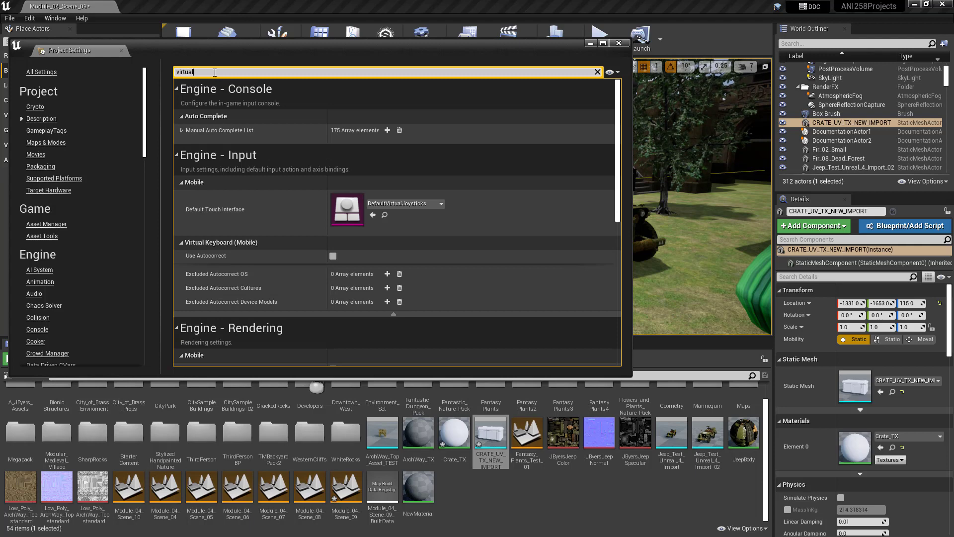
{"action": "scroll", "coordinate": [350, 210], "scroll_direction": "down", "scroll_amount": 2}
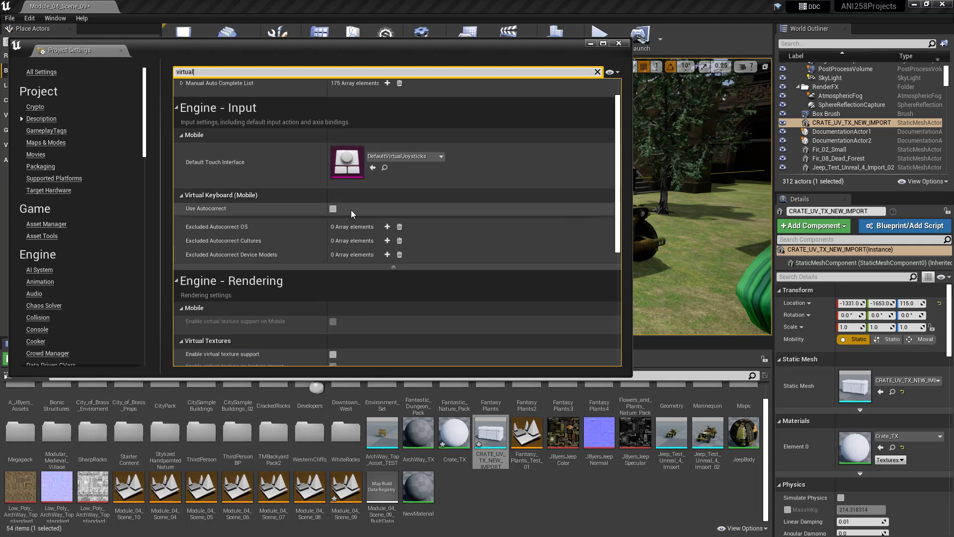
{"action": "scroll", "coordinate": [350, 210], "scroll_direction": "down", "scroll_amount": 4}
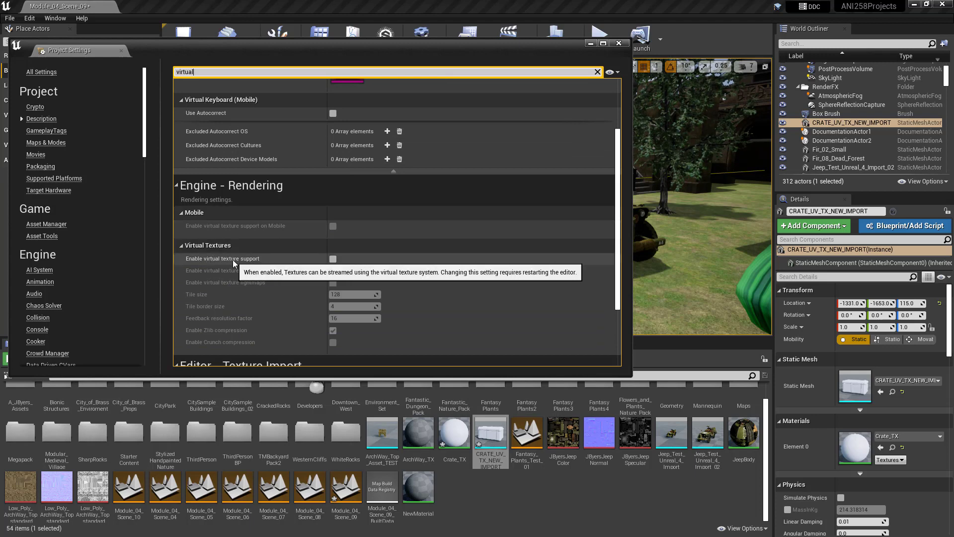
{"action": "left_click", "coordinate": [332, 259]}
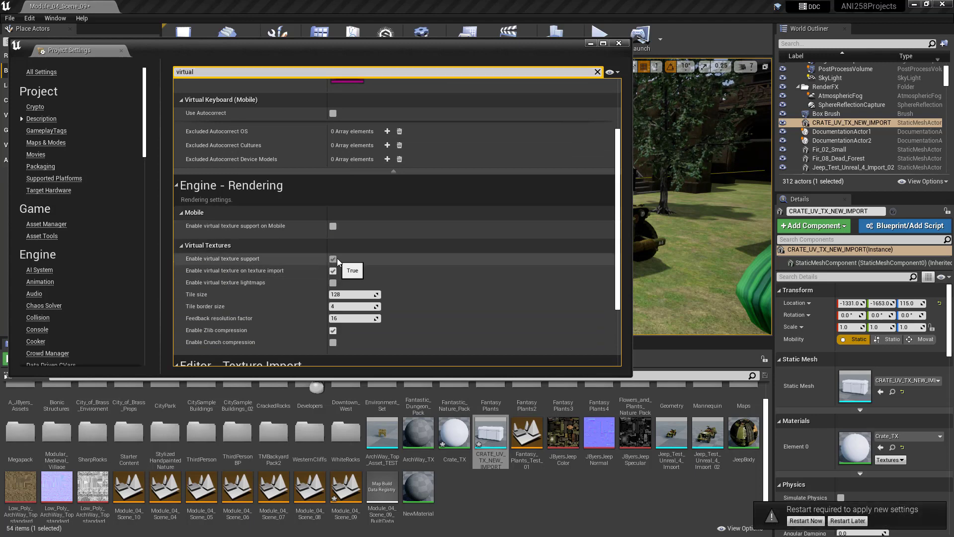
Step: Restart the editor to apply the new setting, saving Crate_TX, CRATE_UV_TX_NEW_IMPORT and Module_04_Scene_09, and close the reopened project settings
{"action": "left_click", "coordinate": [809, 522]}
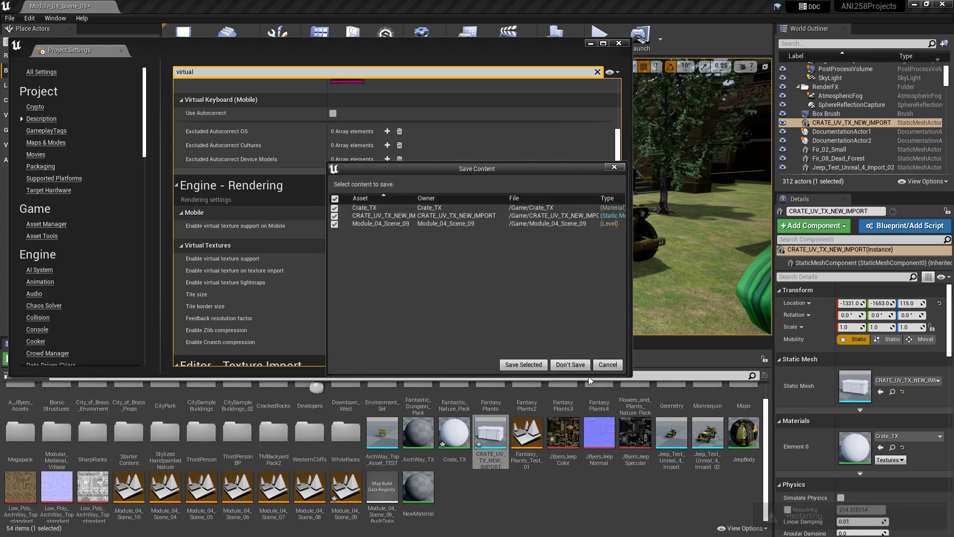
{"action": "left_click", "coordinate": [528, 366]}
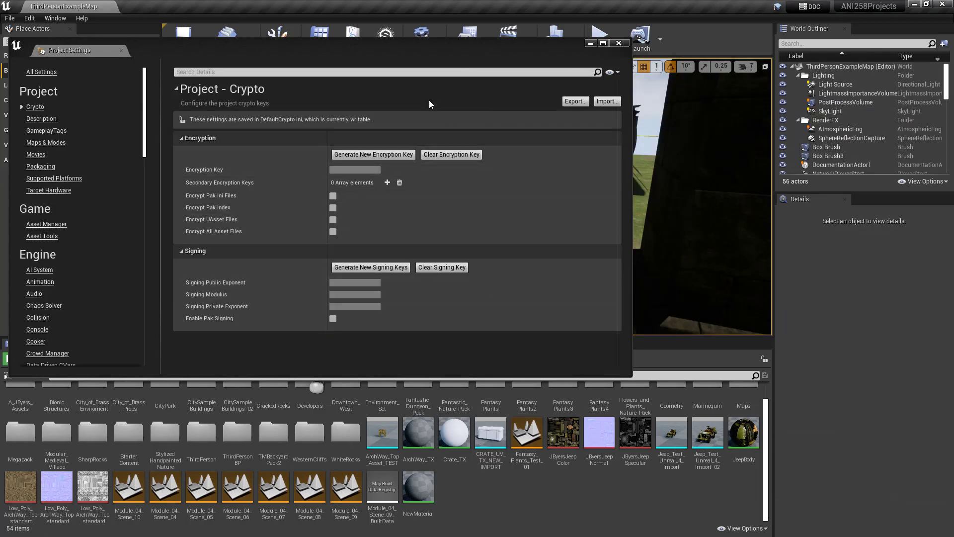
{"action": "left_click_drag", "start_coordinate": [438, 47], "coordinate": [504, 90]}
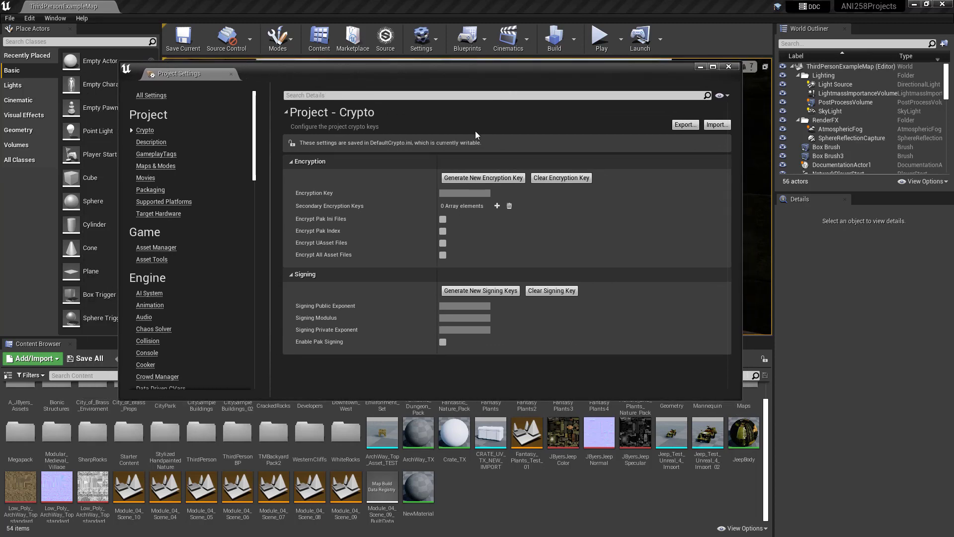
{"action": "left_click", "coordinate": [730, 66]}
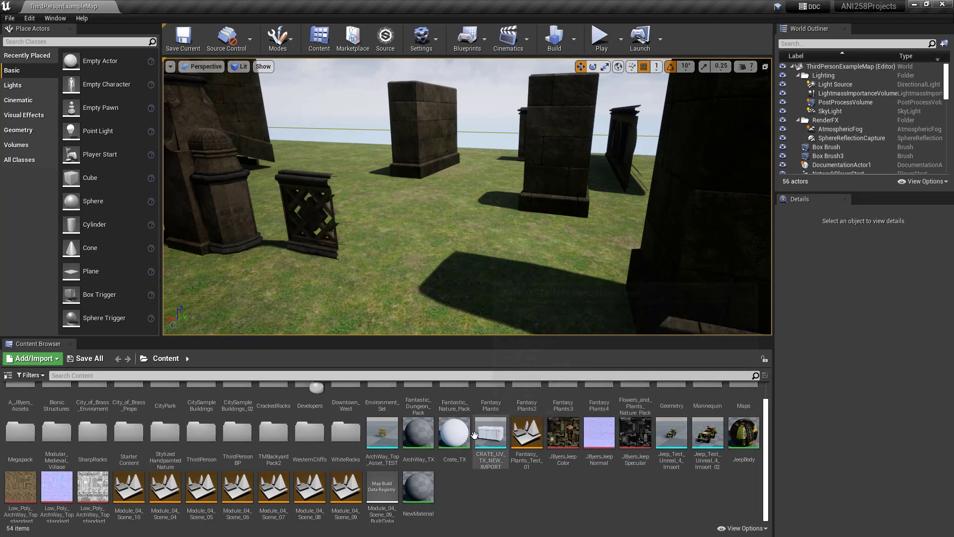
Step: Create a folder in Content named with the prefix 1_A_, the artist's name and the suffix _ASSETS
{"action": "mouse_move", "coordinate": [480, 432]}
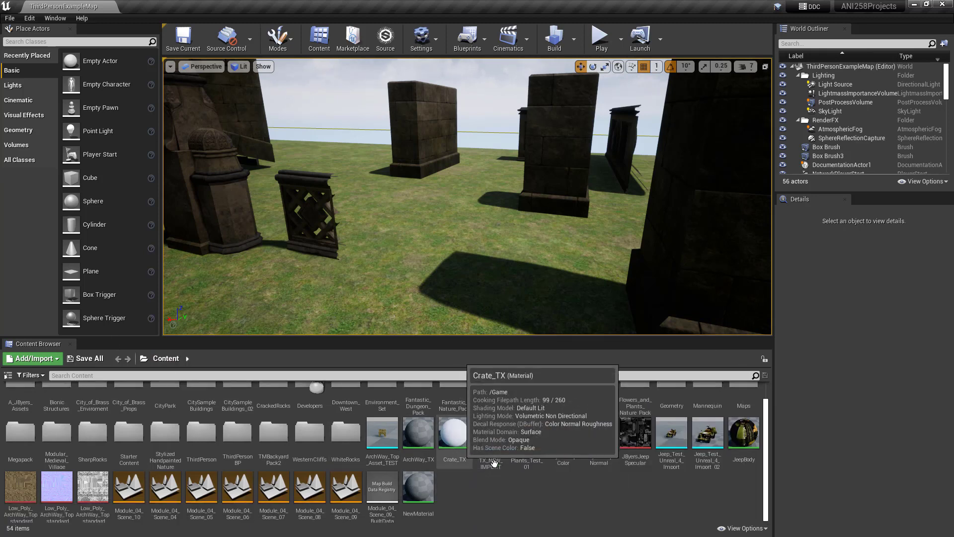
{"action": "right_click", "coordinate": [490, 499]}
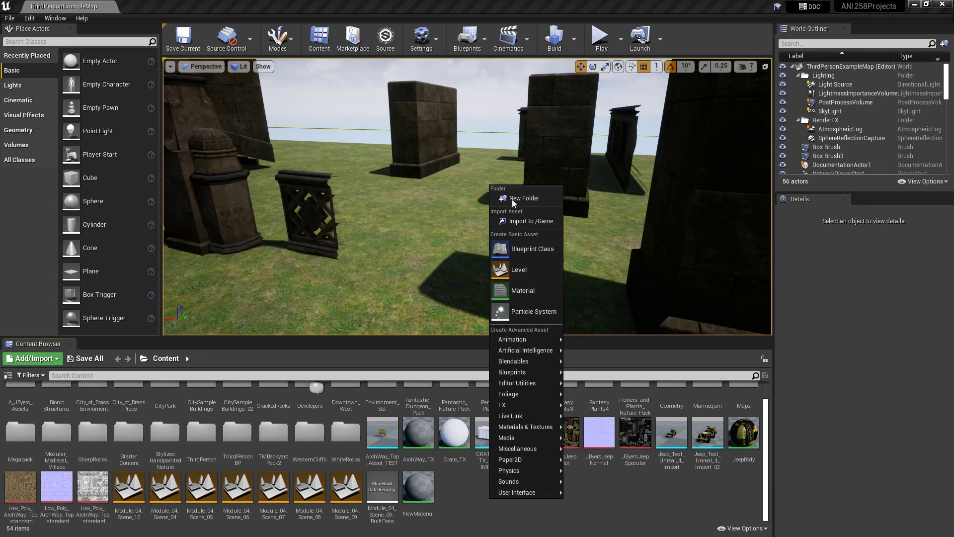
{"action": "left_click", "coordinate": [512, 199]}
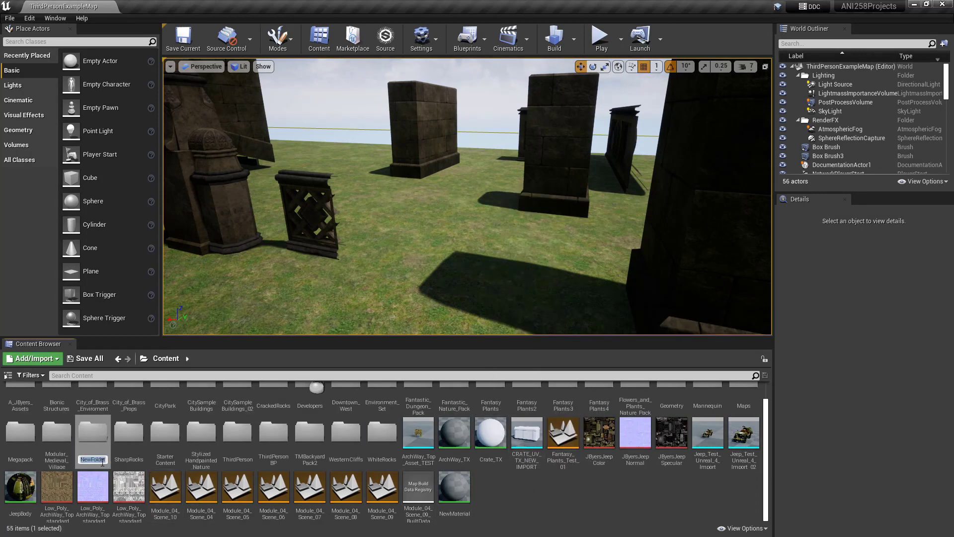
{"action": "type", "text": "1"}
{"action": "type", "text": "_A"}
{"action": "type", "text": "_JByers"}
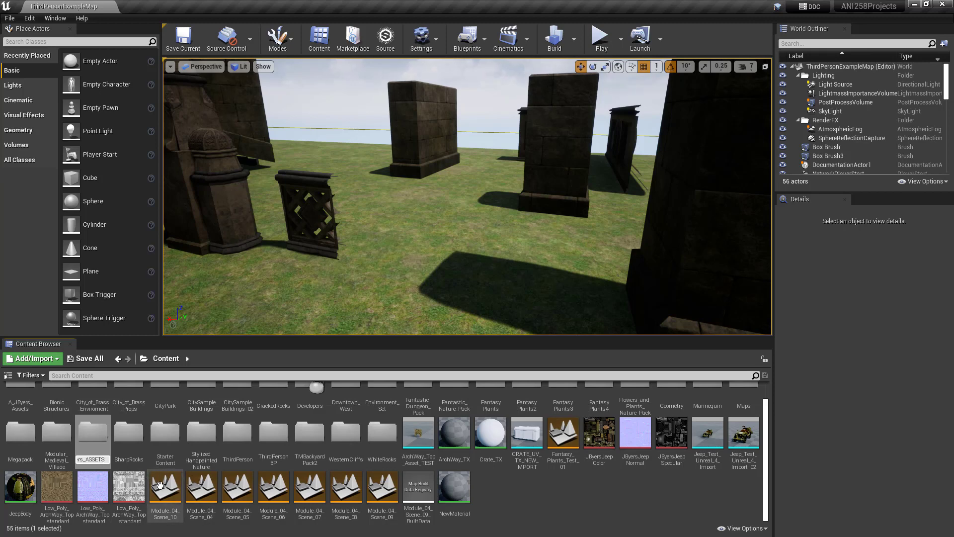
{"action": "key", "text": "Return"}
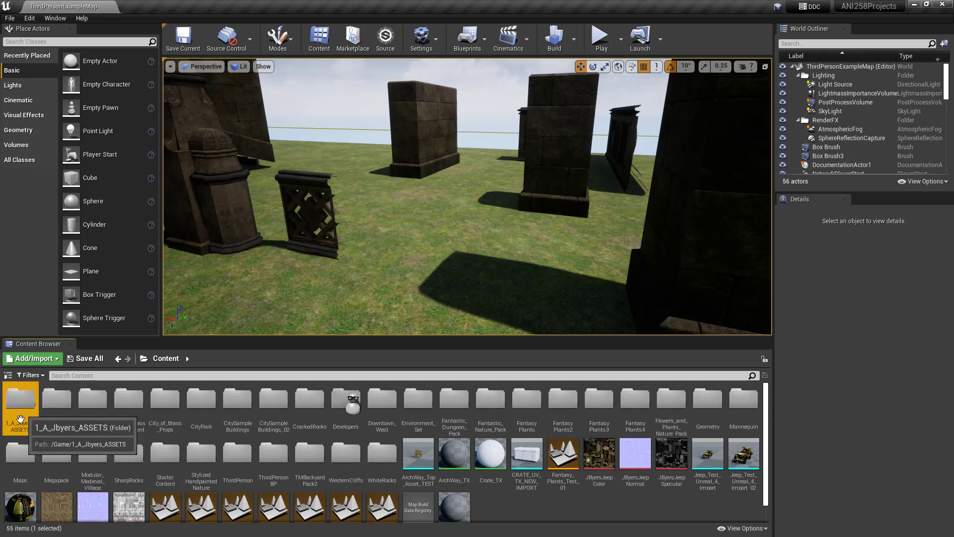
Step: Move the Crate_TX material and the CRATE_UV_TX_NEW_IMPORT mesh from Content into the new assets folder
{"action": "left_click", "coordinate": [488, 503]}
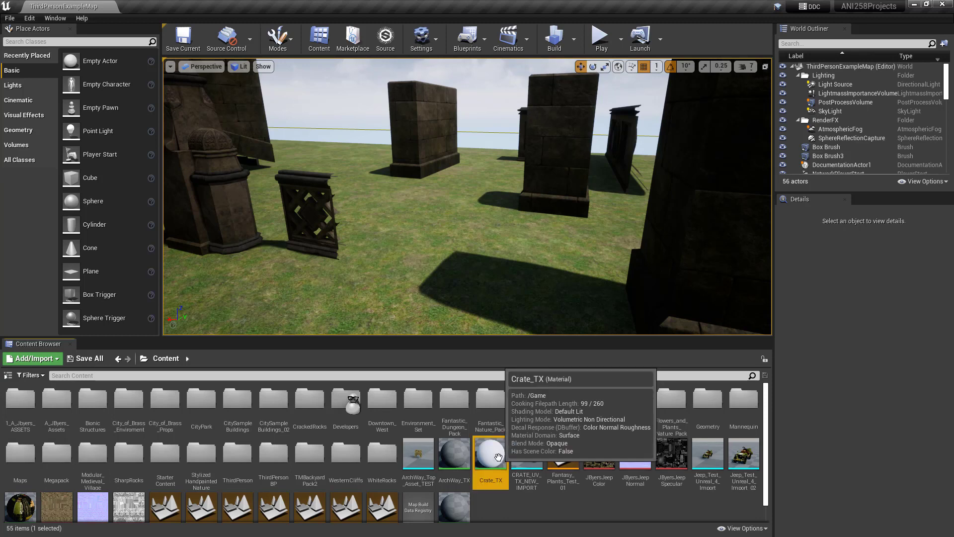
{"action": "left_click", "coordinate": [490, 453]}
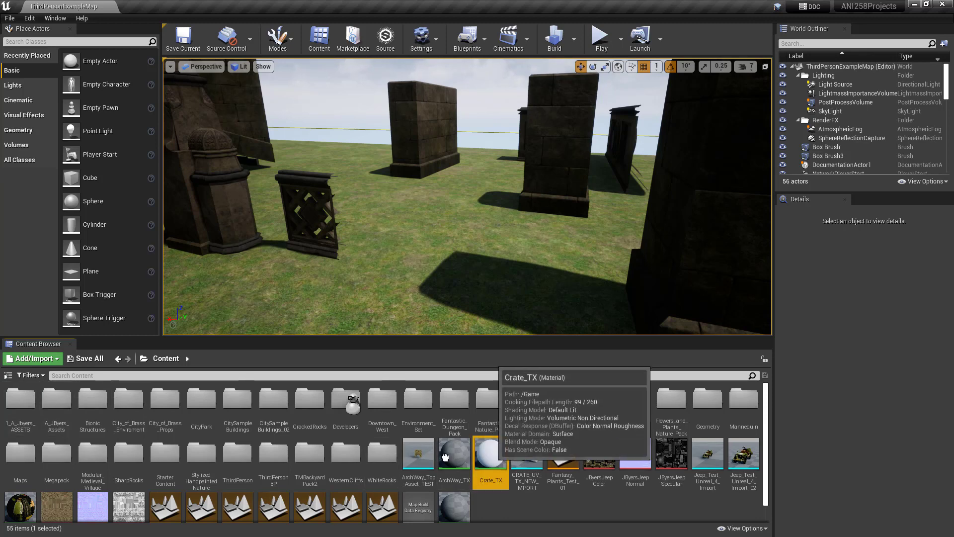
{"action": "left_click_drag", "start_coordinate": [490, 453], "coordinate": [20, 402]}
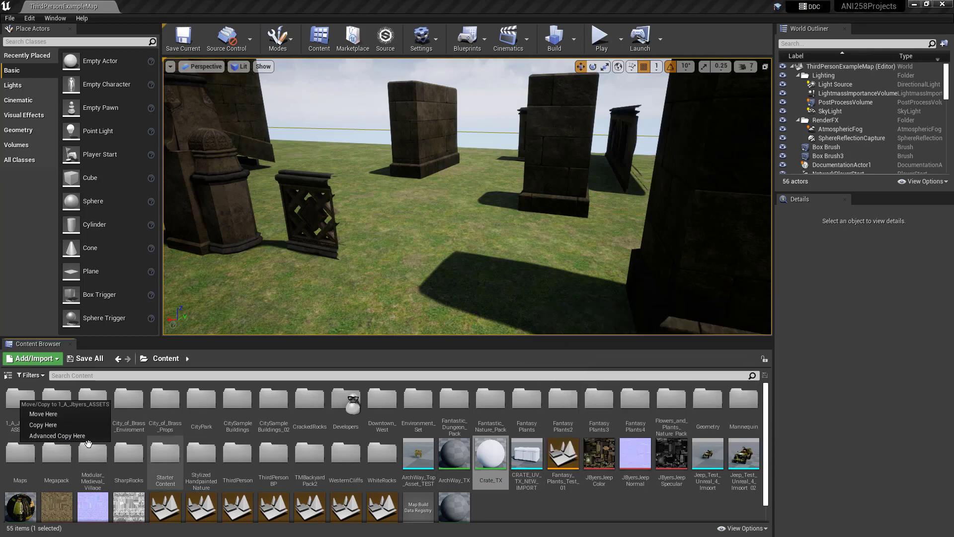
{"action": "left_click", "coordinate": [55, 415]}
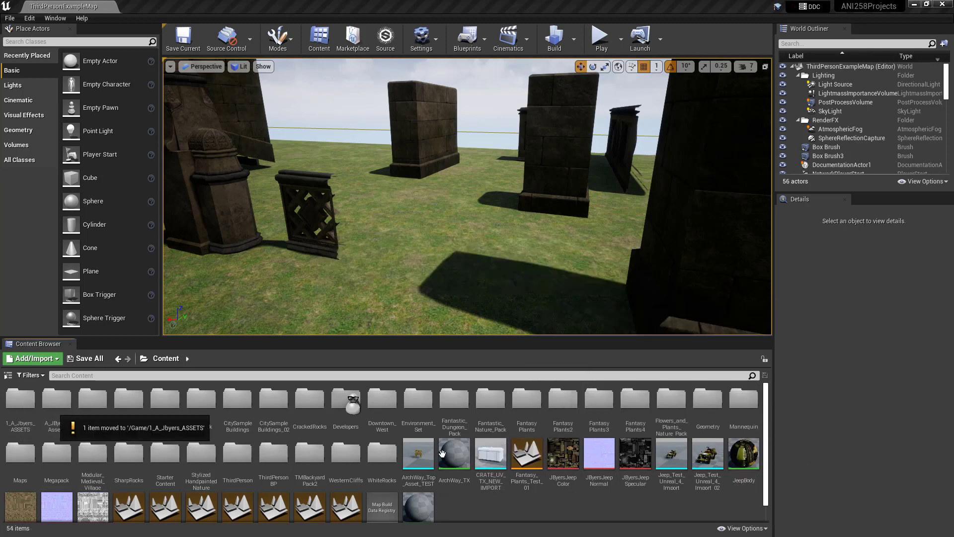
{"action": "left_click_drag", "start_coordinate": [493, 456], "coordinate": [24, 401]}
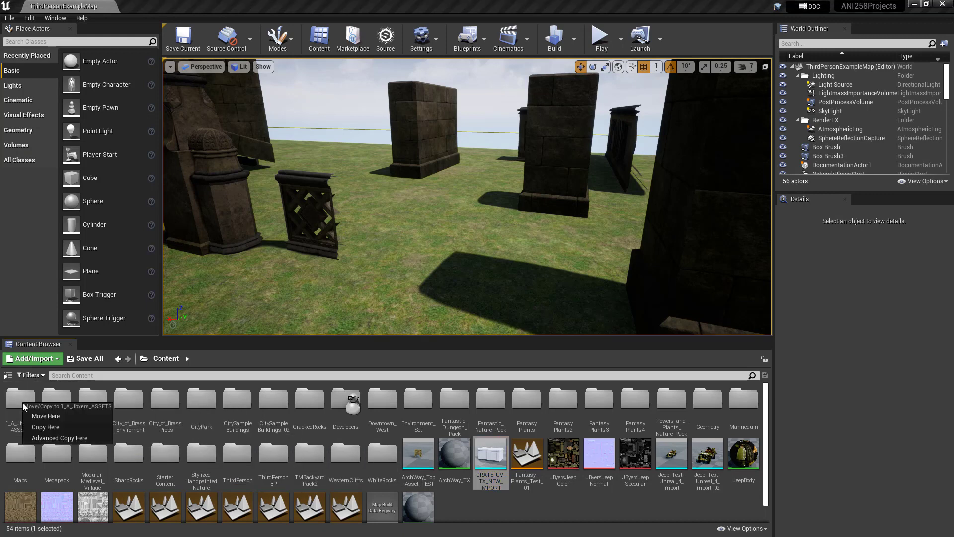
{"action": "left_click", "coordinate": [57, 415]}
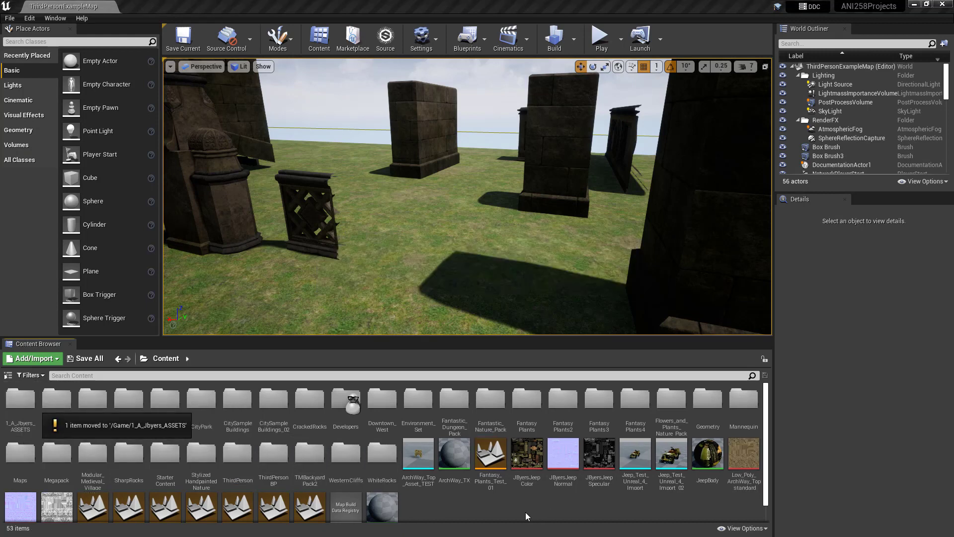
Step: Open the Crate_TX material from the new assets folder, separate its overlapping nodes and delete the Param color node
{"action": "double_click", "coordinate": [9, 391]}
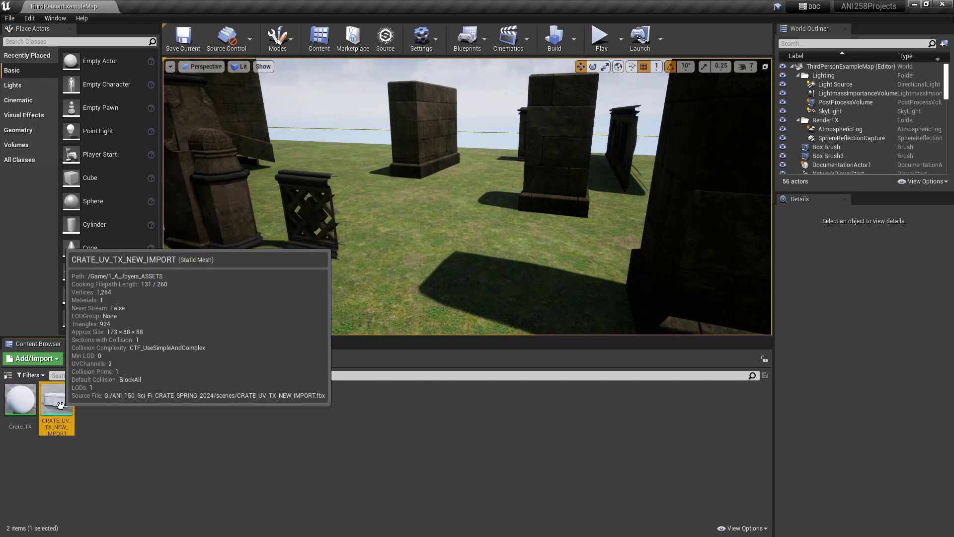
{"action": "left_click", "coordinate": [80, 412]}
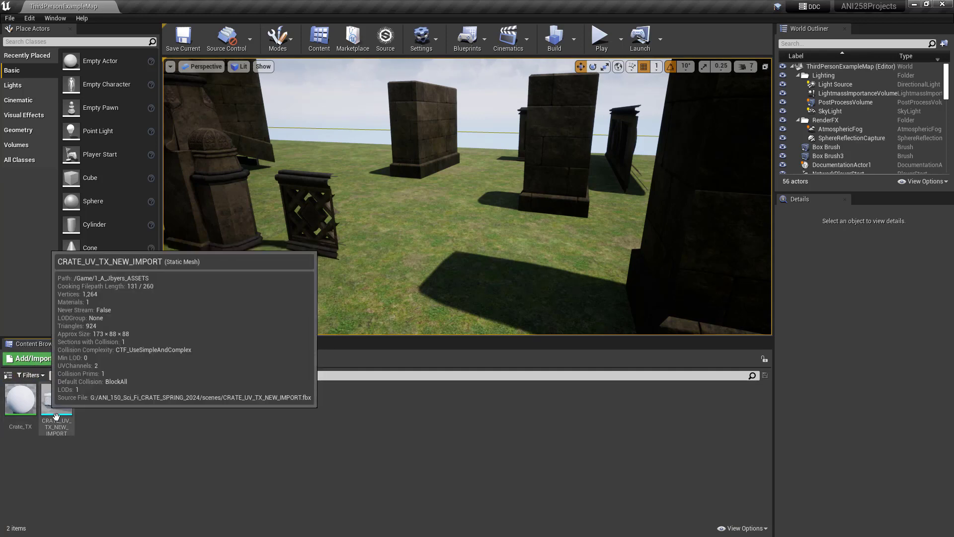
{"action": "left_click", "coordinate": [24, 400]}
{"action": "double_click", "coordinate": [24, 400]}
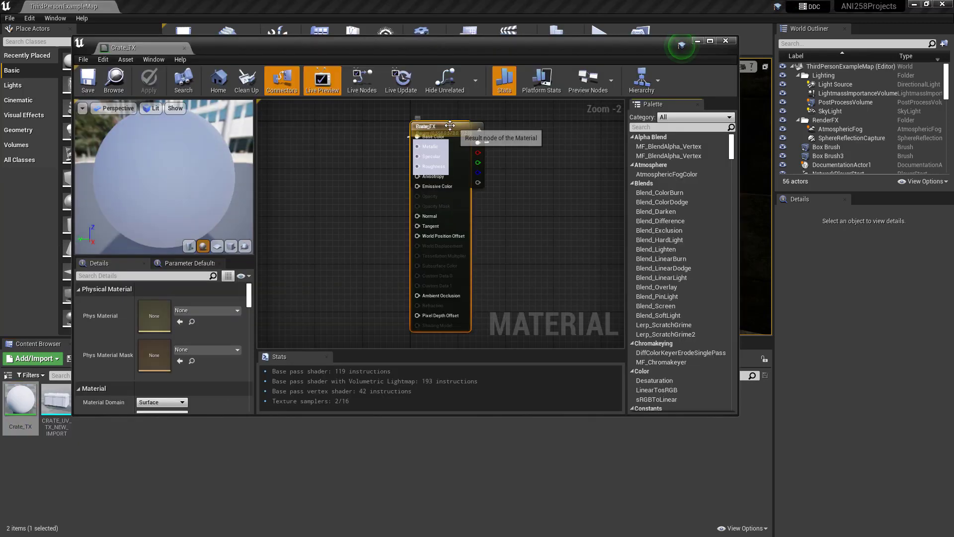
{"action": "left_click_drag", "start_coordinate": [481, 127], "coordinate": [559, 128]}
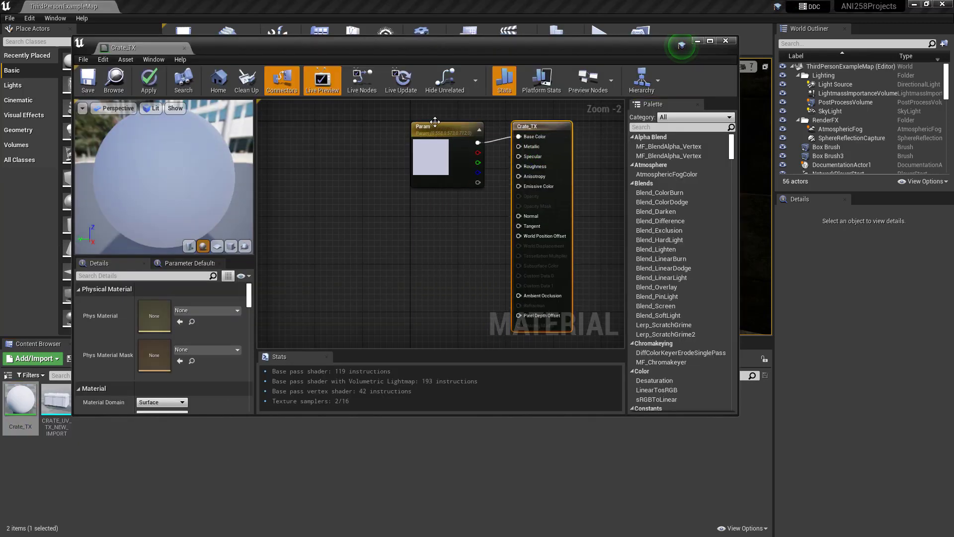
{"action": "left_click_drag", "start_coordinate": [418, 127], "coordinate": [327, 194]}
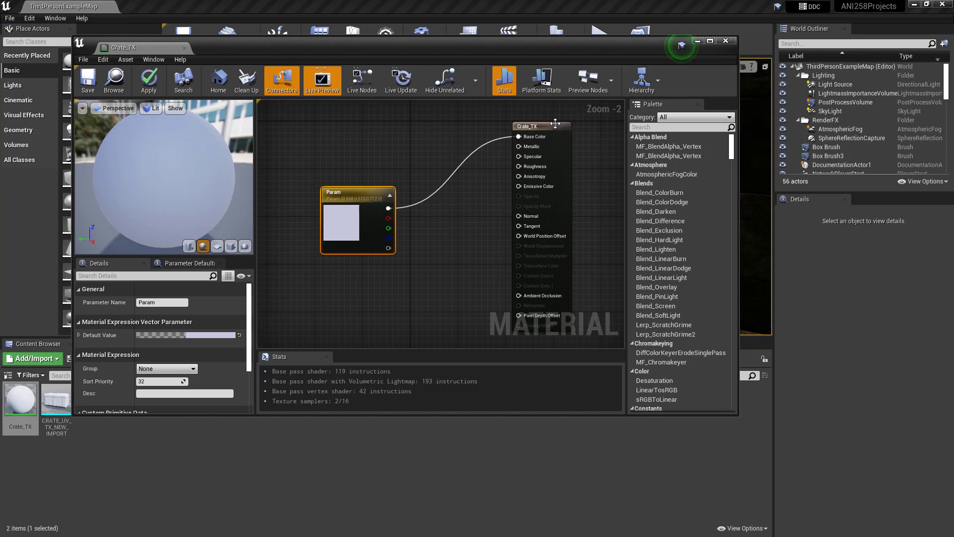
{"action": "left_click", "coordinate": [524, 156]}
{"action": "left_click", "coordinate": [376, 192]}
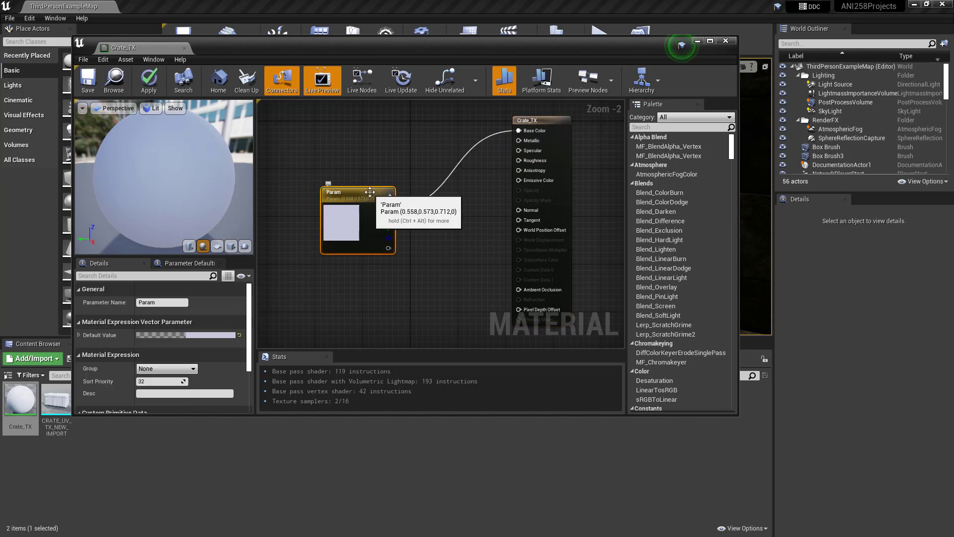
{"action": "key", "text": "Delete"}
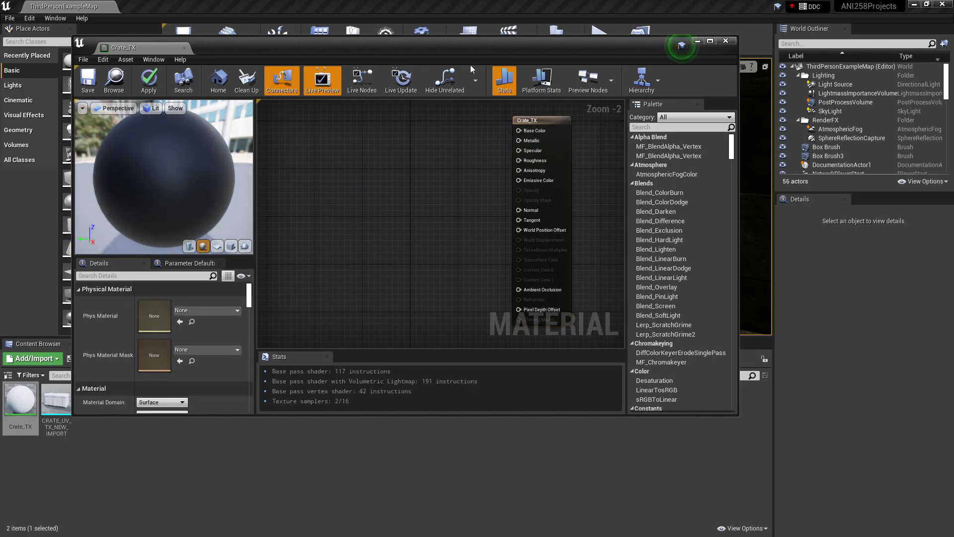
Step: Move the Crate_TX material editor clear of the Content Browser assets and start an import into the assets folder
{"action": "left_click_drag", "start_coordinate": [498, 47], "coordinate": [659, 57]}
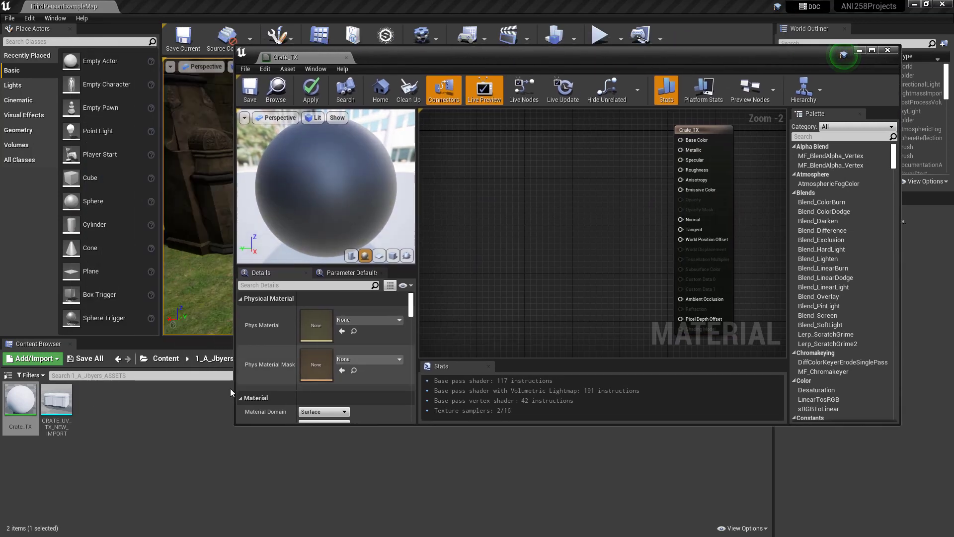
{"action": "left_click", "coordinate": [104, 388]}
{"action": "left_click", "coordinate": [32, 358]}
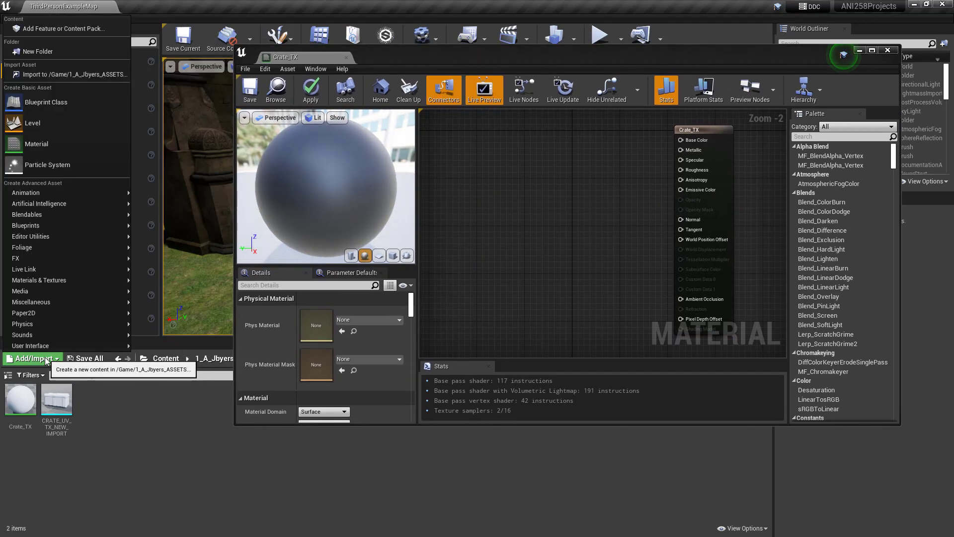
{"action": "mouse_move", "coordinate": [49, 214]}
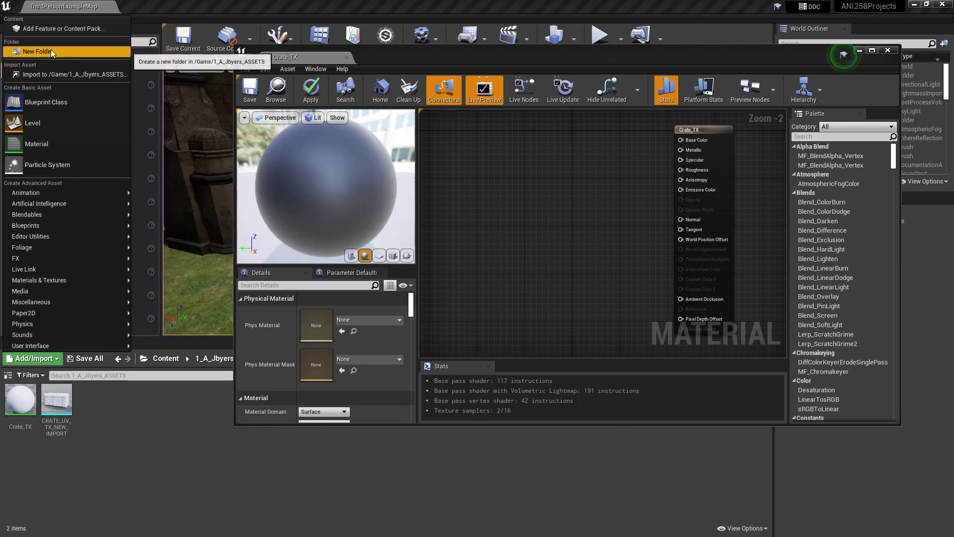
{"action": "left_click", "coordinate": [70, 74]}
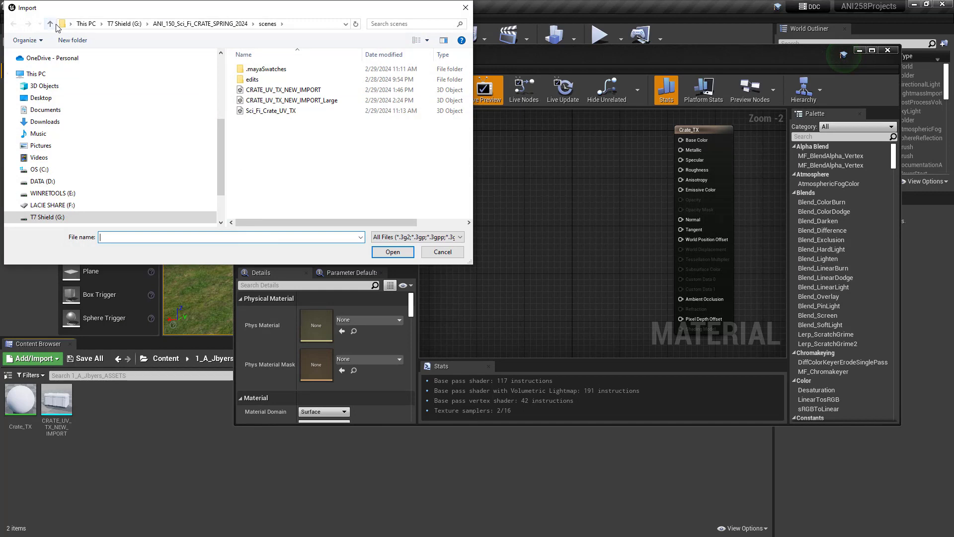
Step: Browse to the sourceimages folder inside ANI_150_Sci_Fi_CRATE_SPRING_2024 on the T7 Shield (G:) drive for the import
{"action": "left_click", "coordinate": [59, 219]}
{"action": "scroll", "coordinate": [114, 163], "scroll_direction": "down", "scroll_amount": 2}
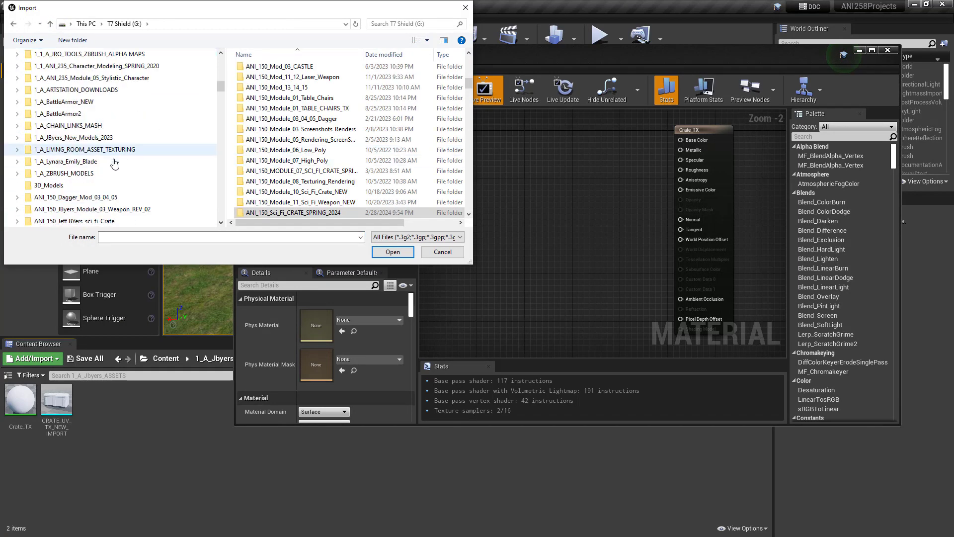
{"action": "scroll", "coordinate": [115, 163], "scroll_direction": "down", "scroll_amount": 5}
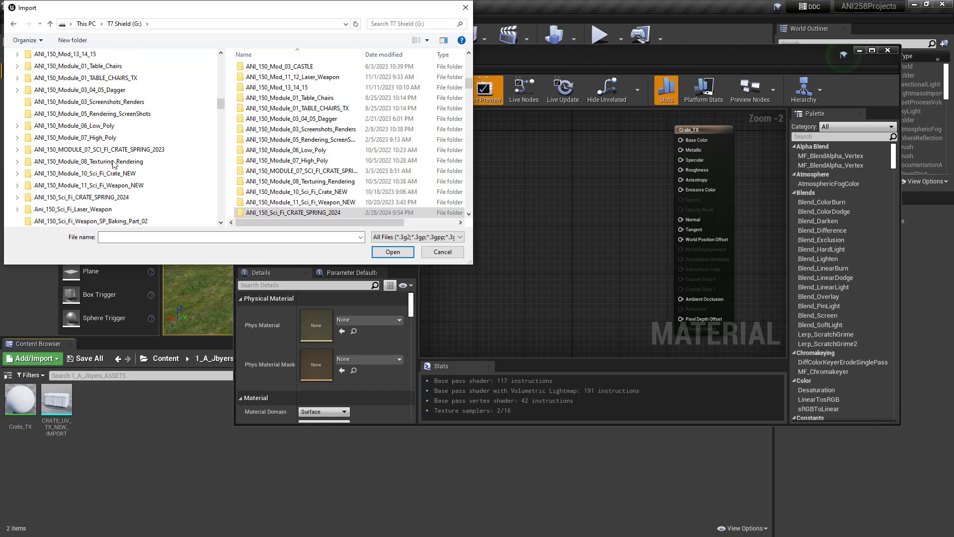
{"action": "scroll", "coordinate": [114, 164], "scroll_direction": "down", "scroll_amount": 1}
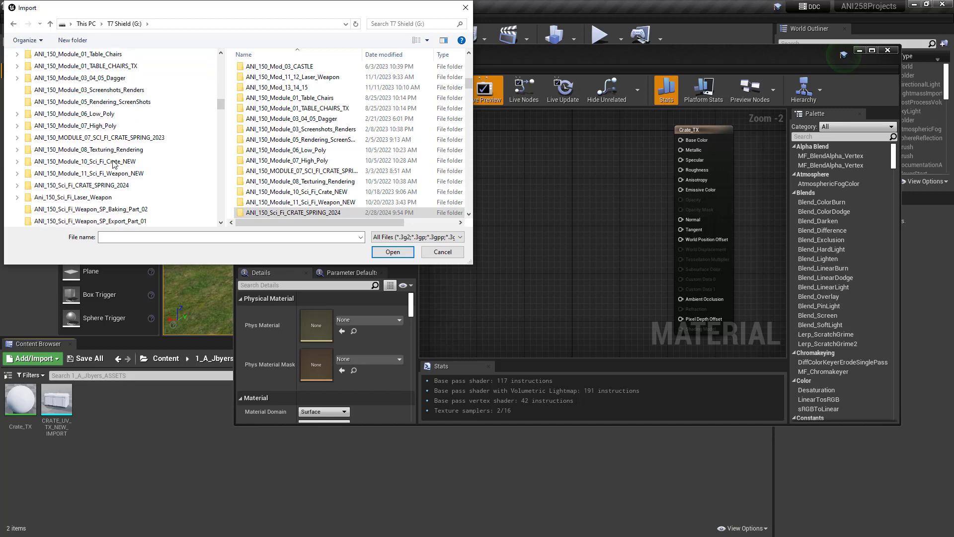
{"action": "left_click", "coordinate": [111, 187]}
{"action": "left_click", "coordinate": [64, 209]}
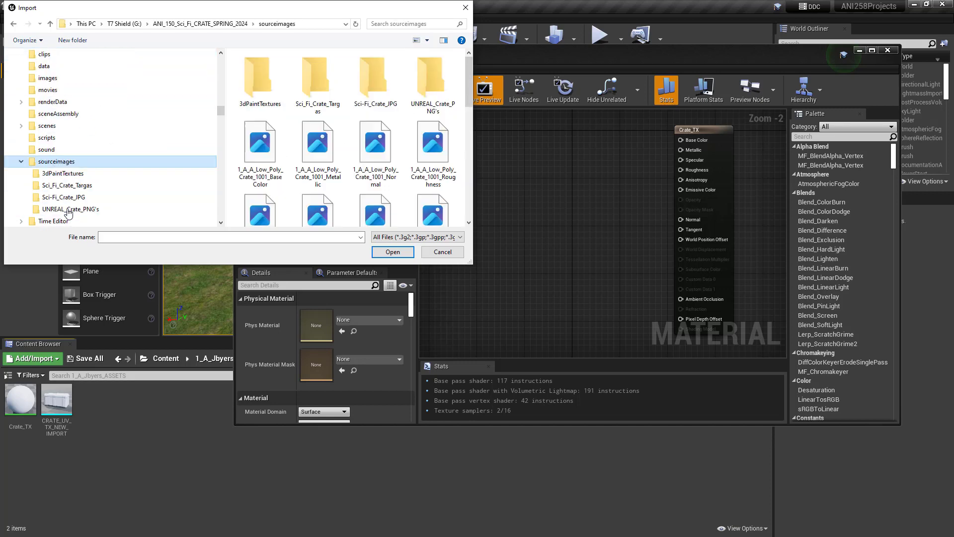
Step: Examine the crate texture files in sourceimages as thumbnails, as a list and with details
{"action": "scroll", "coordinate": [68, 213], "scroll_direction": "down", "scroll_amount": 1}
{"action": "scroll", "coordinate": [425, 100], "scroll_direction": "down", "scroll_amount": 2}
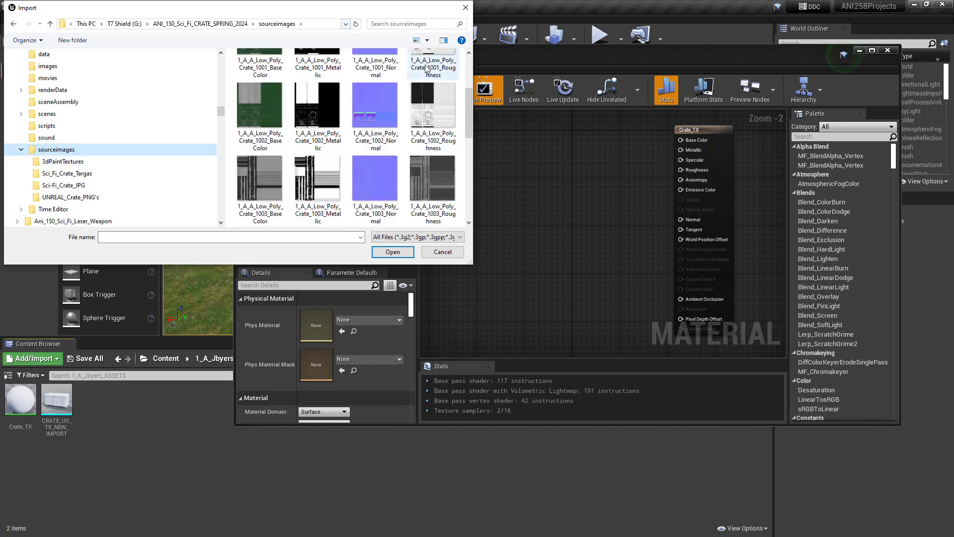
{"action": "scroll", "coordinate": [383, 144], "scroll_direction": "up", "scroll_amount": 2}
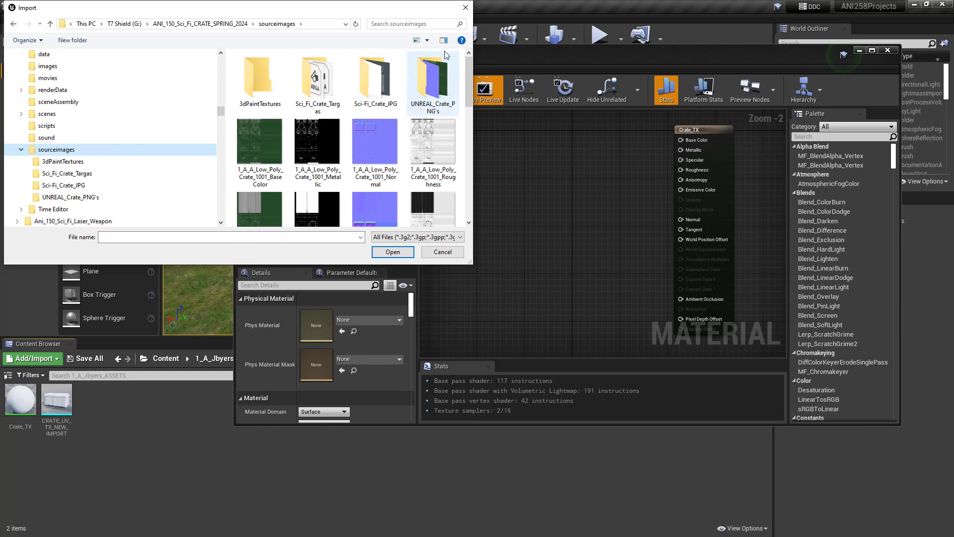
{"action": "left_click", "coordinate": [427, 40]}
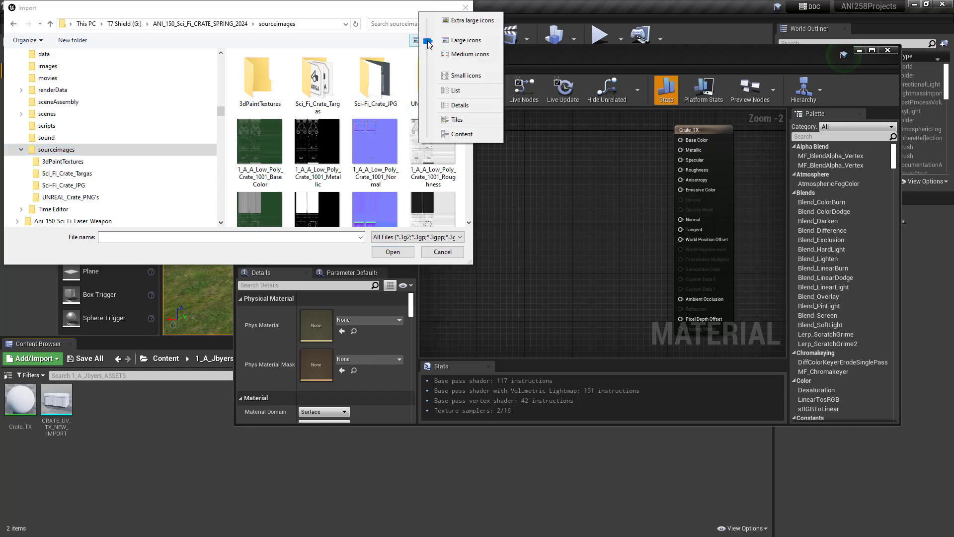
{"action": "left_click", "coordinate": [455, 92]}
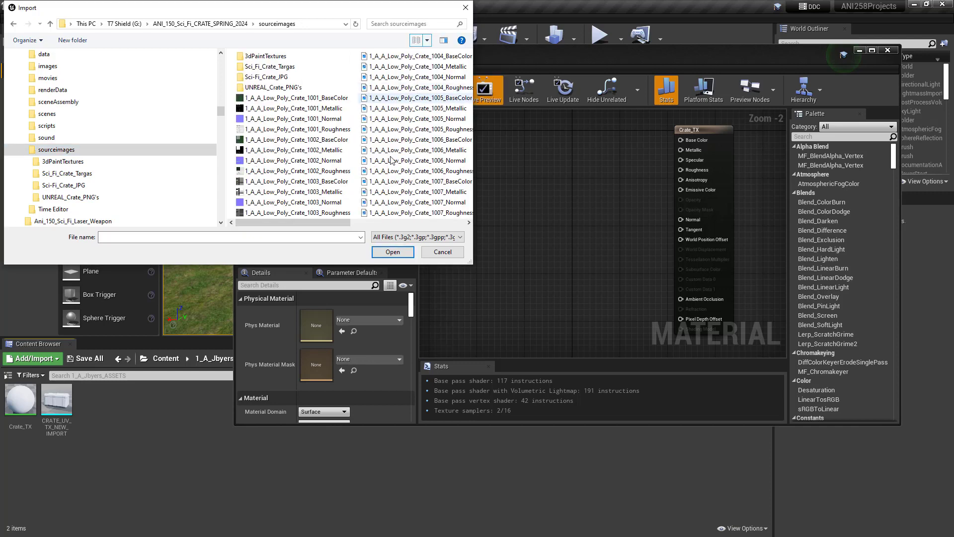
{"action": "left_click", "coordinate": [427, 41]}
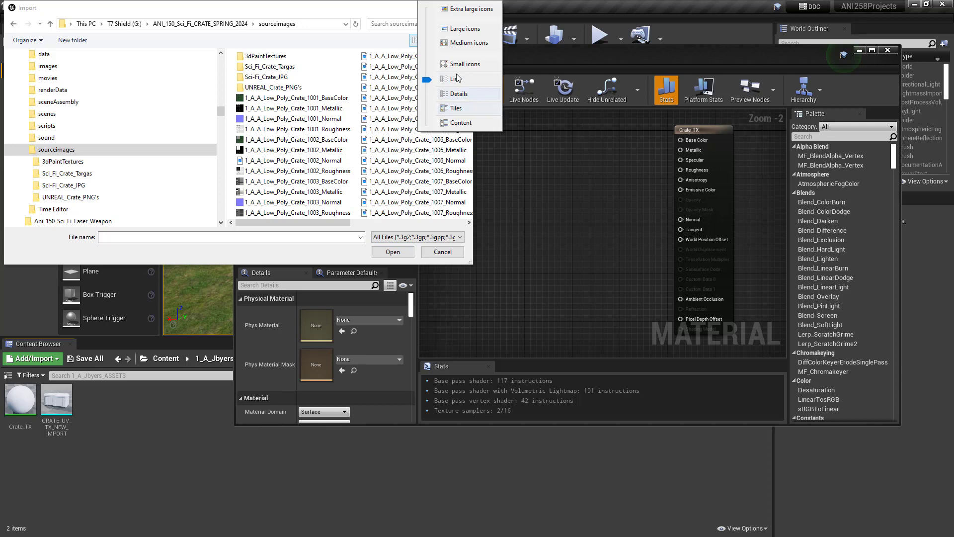
{"action": "left_click", "coordinate": [458, 94]}
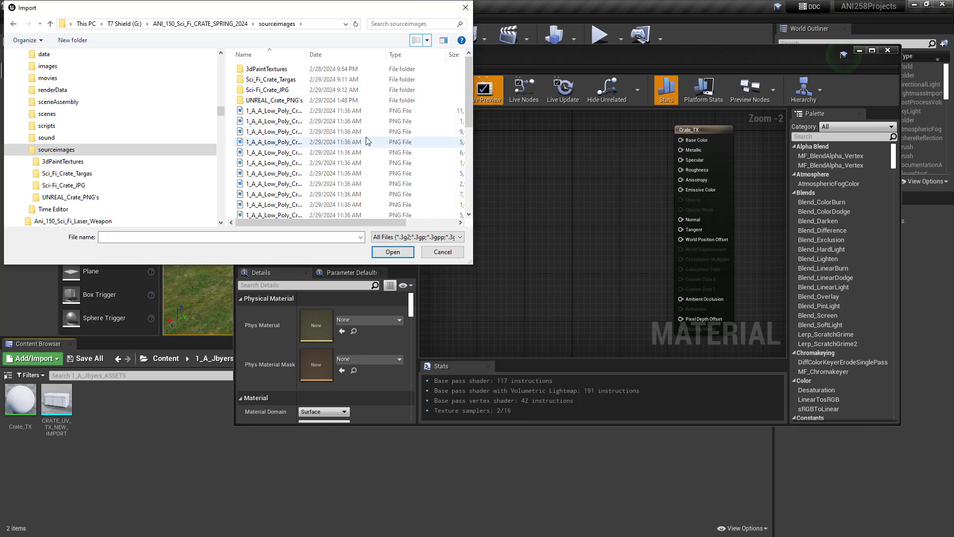
{"action": "scroll", "coordinate": [370, 140], "scroll_direction": "down", "scroll_amount": 2}
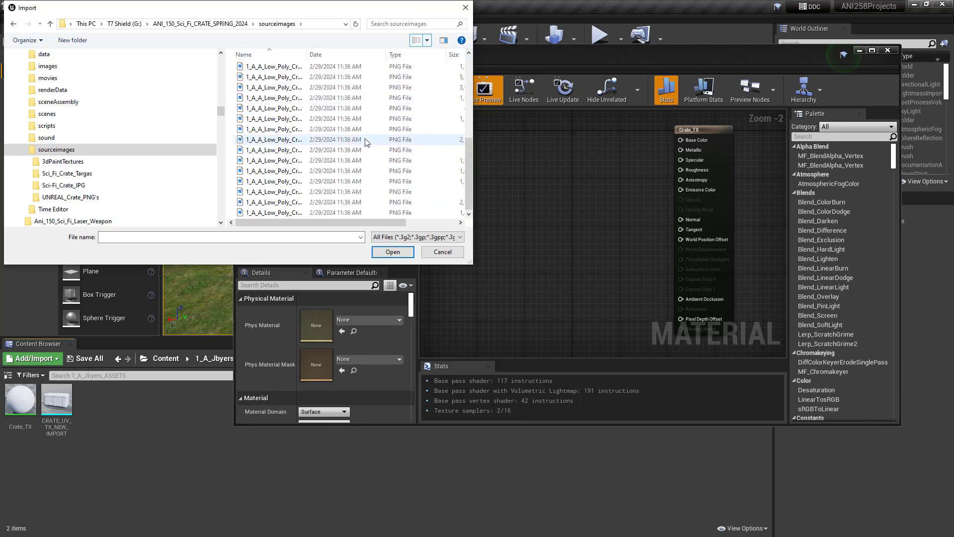
{"action": "scroll", "coordinate": [343, 160], "scroll_direction": "up", "scroll_amount": 3}
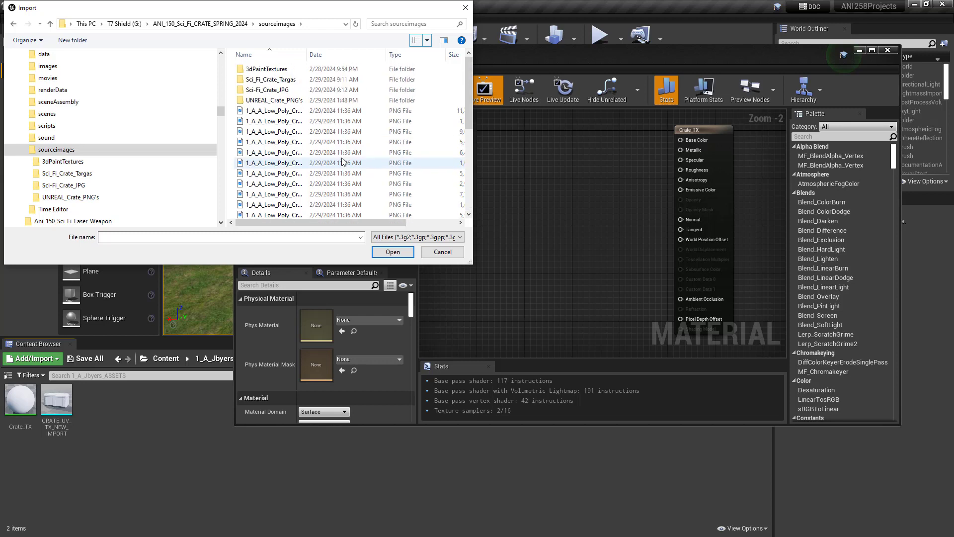
{"action": "left_click", "coordinate": [276, 111]}
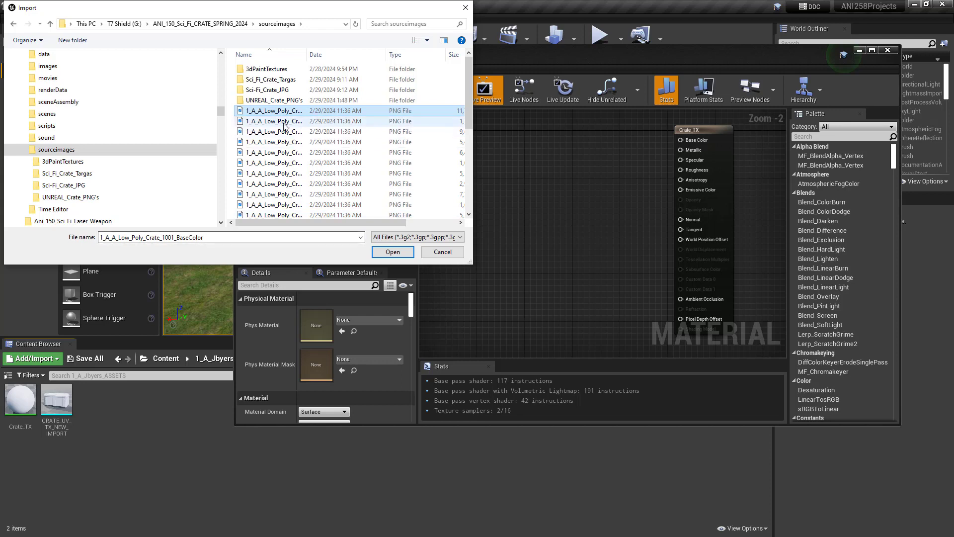
Step: Open the UNREAL_Crate_PNG's folder, show its files as a list and import 1_A_A_Low_Poly_Crate_BaseColor_1001
{"action": "left_click", "coordinate": [266, 101]}
{"action": "double_click", "coordinate": [266, 102]}
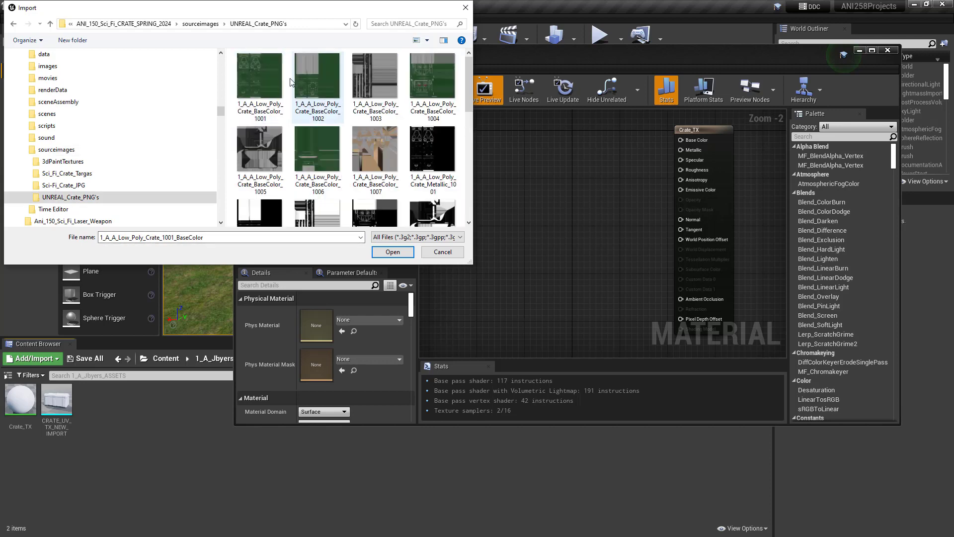
{"action": "left_click", "coordinate": [428, 40]}
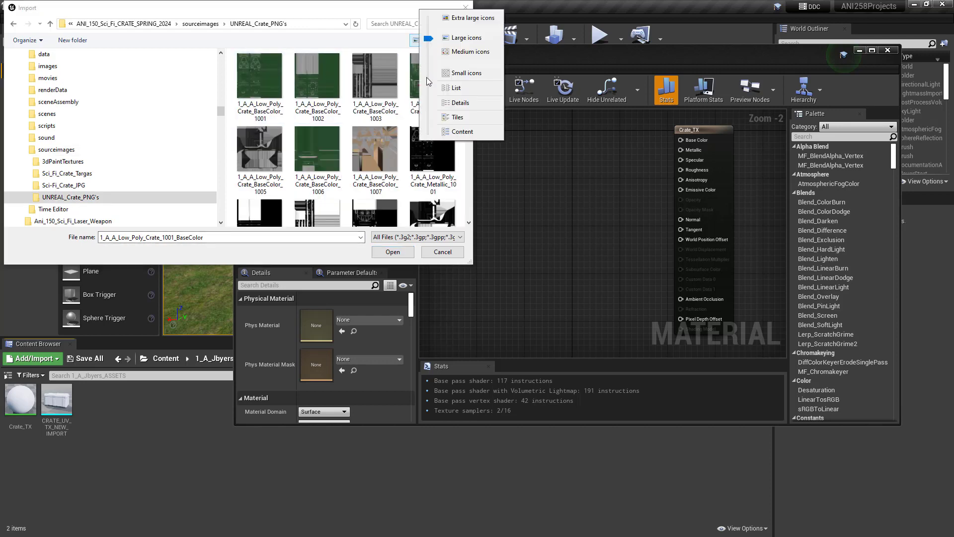
{"action": "left_click", "coordinate": [454, 89]}
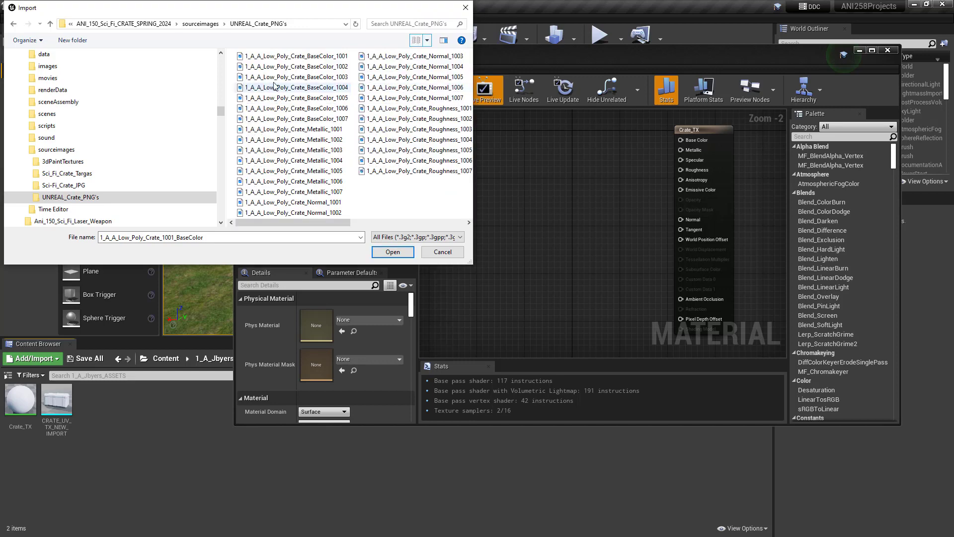
{"action": "left_click", "coordinate": [427, 40]}
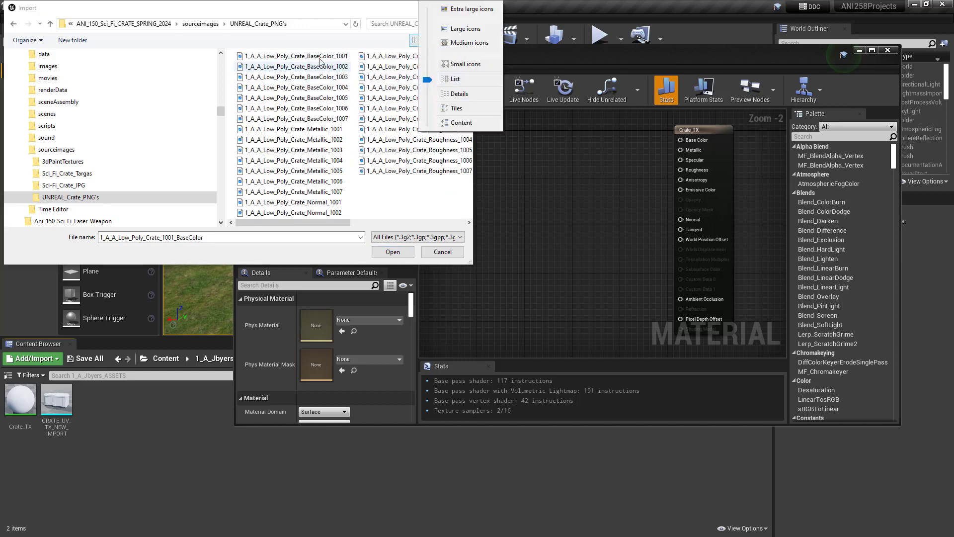
{"action": "left_click", "coordinate": [318, 12]}
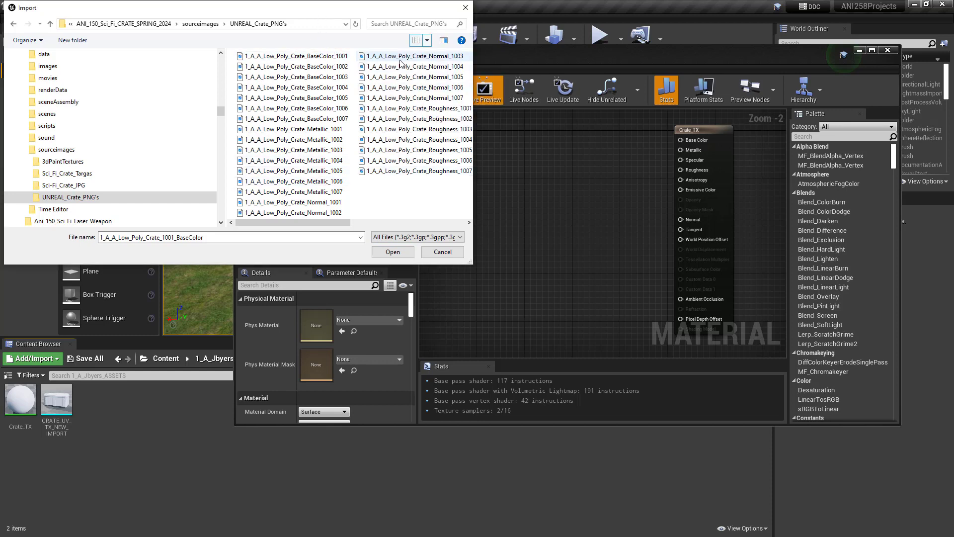
{"action": "left_click", "coordinate": [313, 58]}
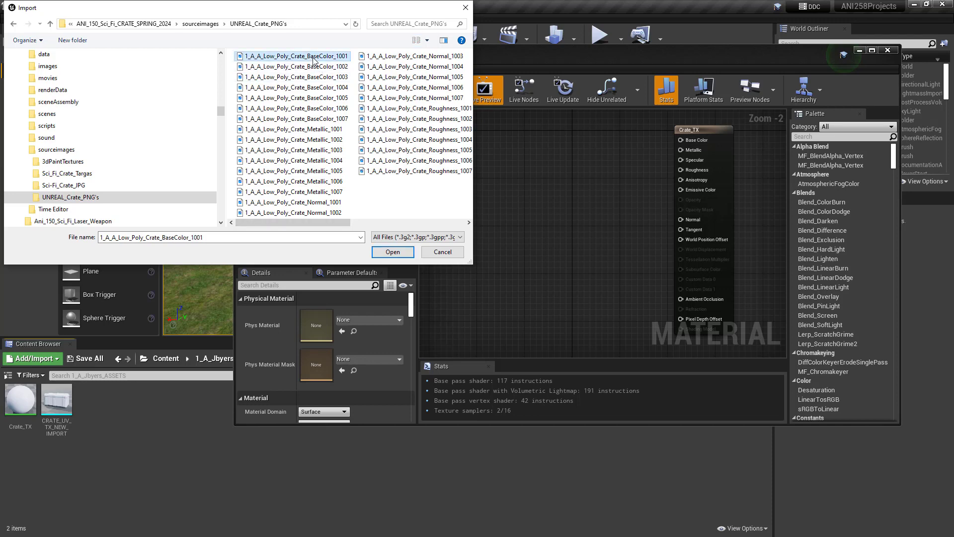
{"action": "left_click", "coordinate": [391, 253]}
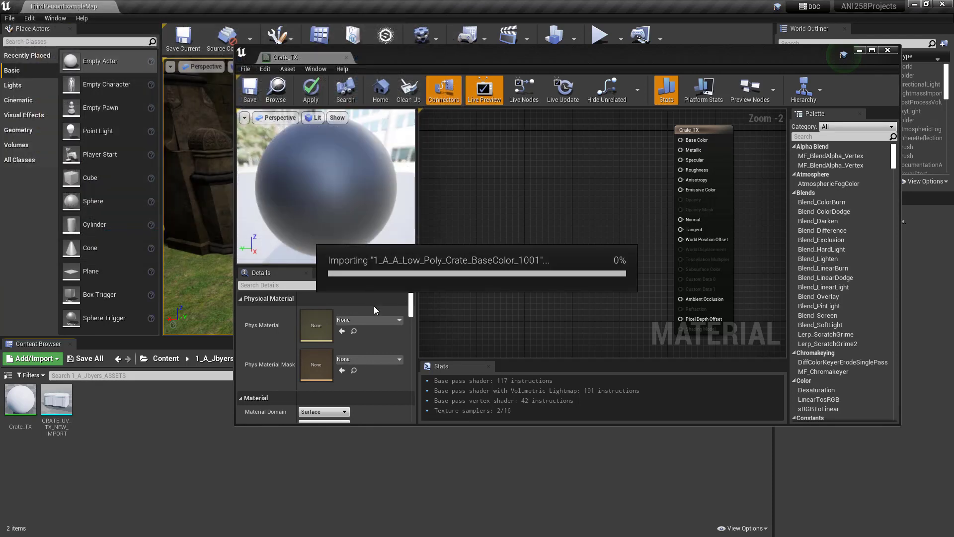
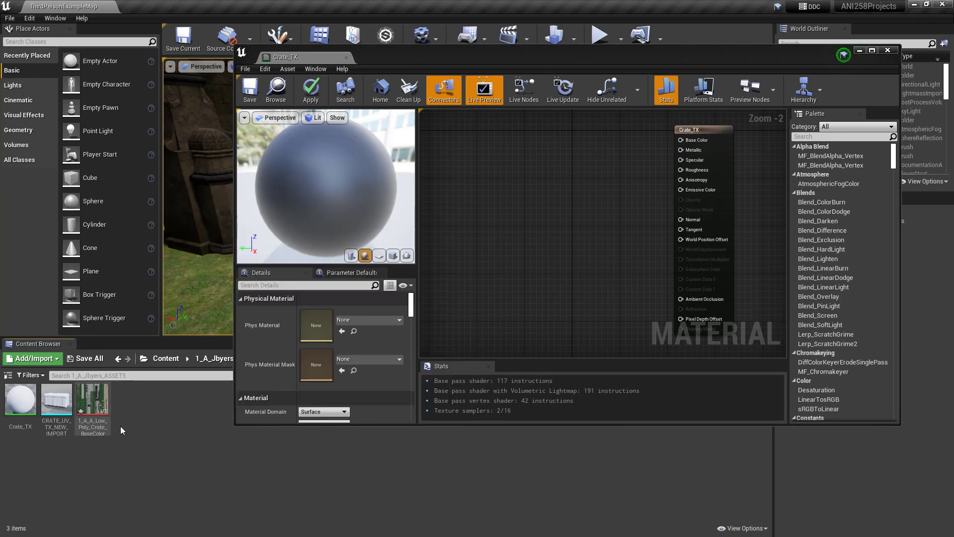
Step: Import the 1_A_A_Low_Poly_Crate_Metallic_1001 texture from UNREAL_Crate_PNG's into the assets folder
{"action": "mouse_move", "coordinate": [107, 413]}
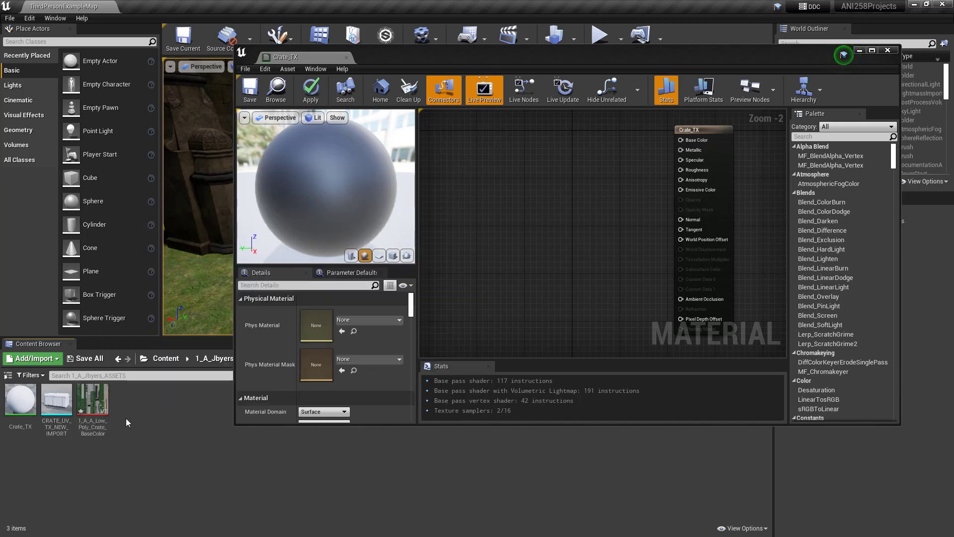
{"action": "mouse_move", "coordinate": [101, 389]}
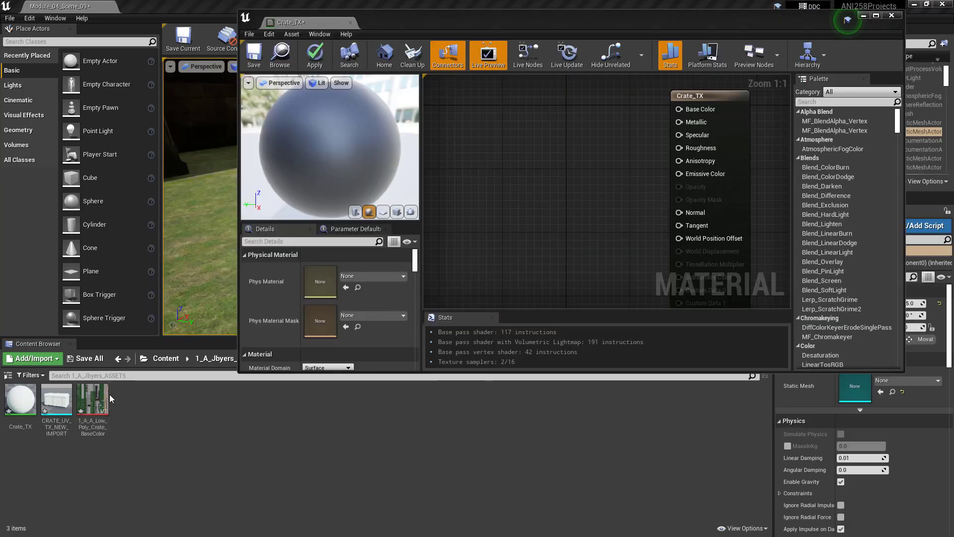
{"action": "mouse_move", "coordinate": [83, 394]}
{"action": "left_click", "coordinate": [34, 358]}
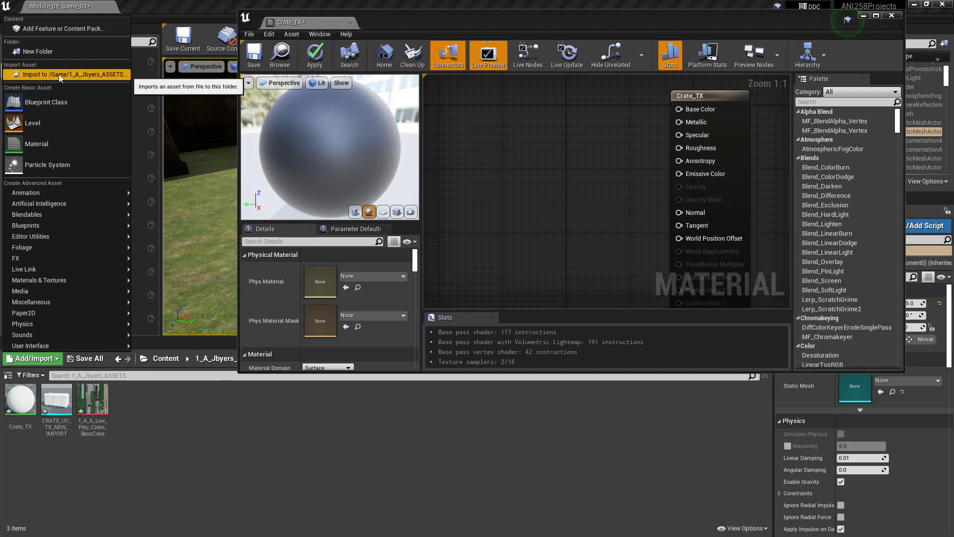
{"action": "left_click", "coordinate": [105, 74]}
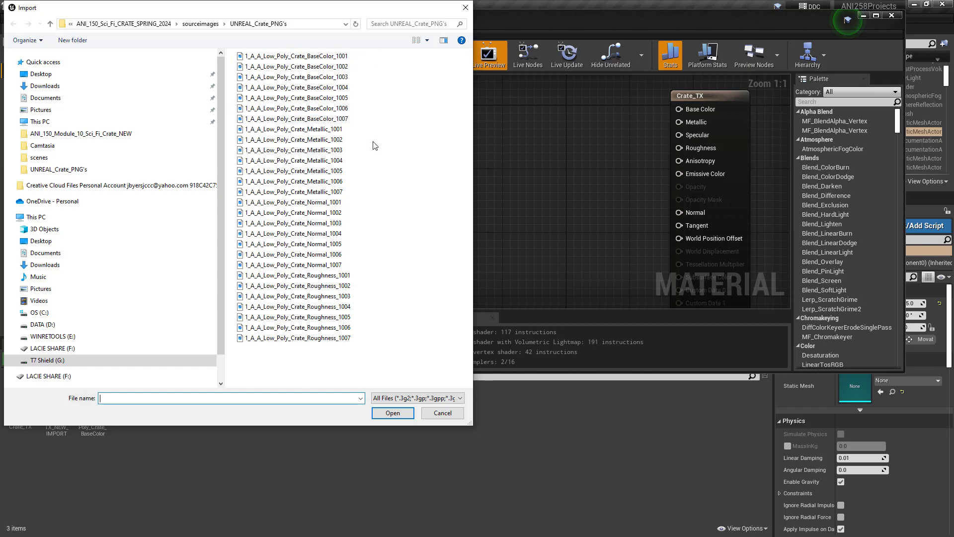
{"action": "left_click", "coordinate": [317, 130]}
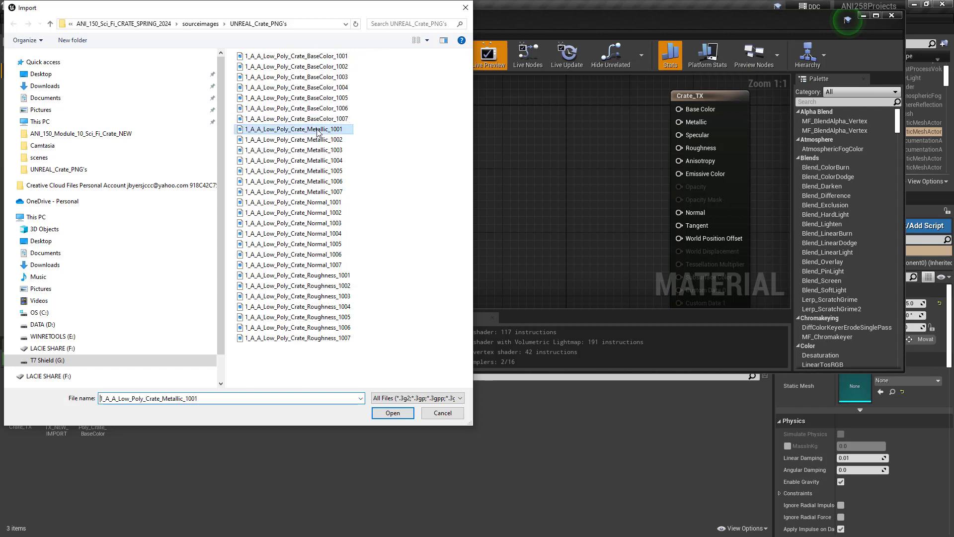
{"action": "left_click", "coordinate": [393, 413]}
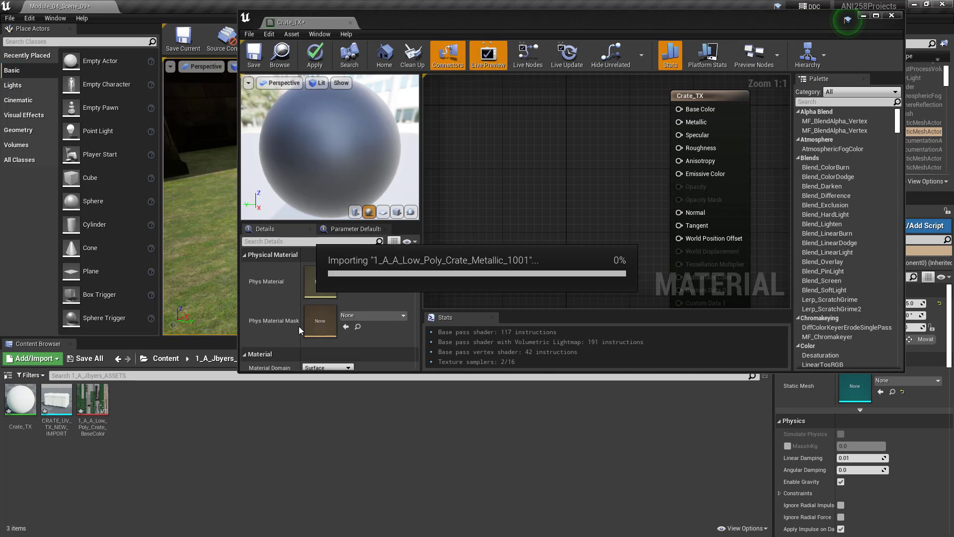
Step: Import the 1_A_A_Low_Poly_Crate_Normal_1001 texture from UNREAL_Crate_PNG's into the assets folder
{"action": "left_click", "coordinate": [33, 358]}
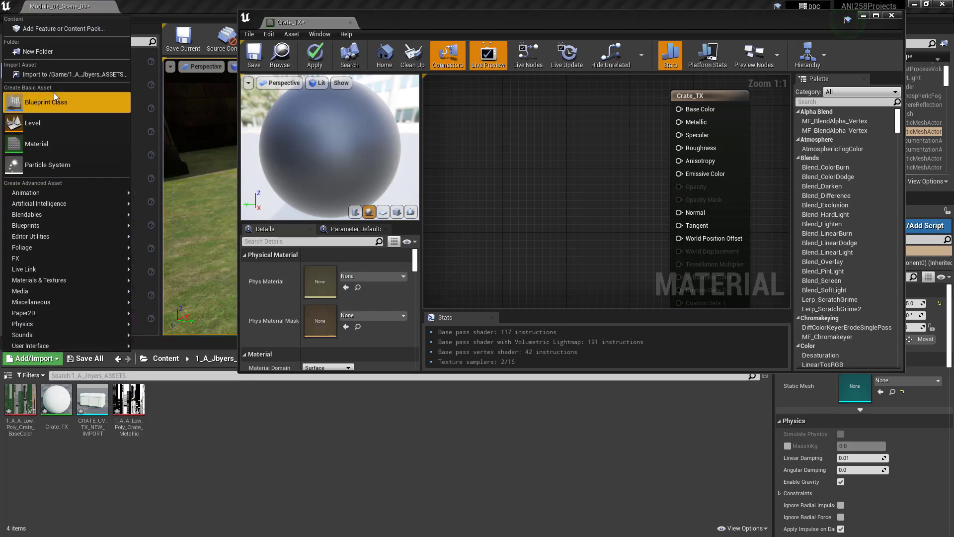
{"action": "left_click", "coordinate": [82, 74]}
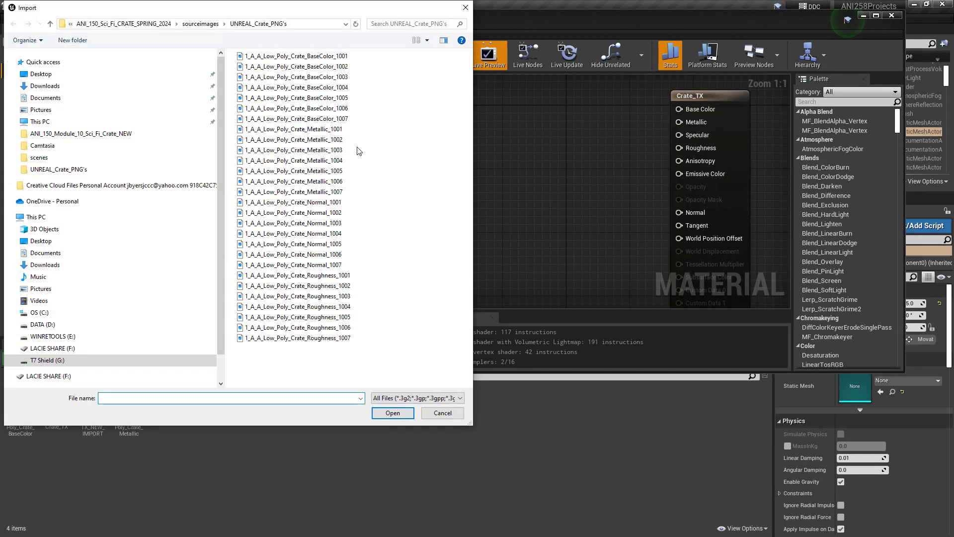
{"action": "left_click", "coordinate": [338, 203]}
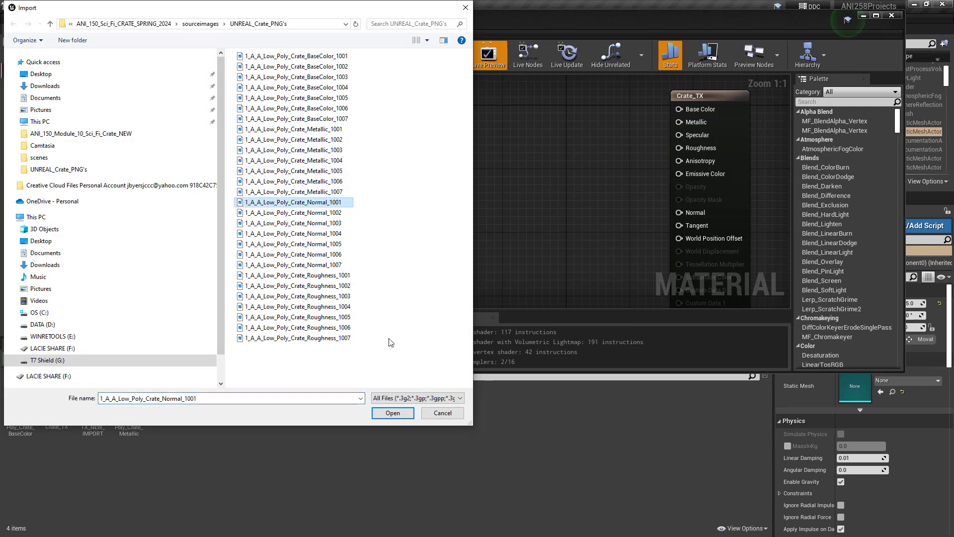
{"action": "left_click", "coordinate": [400, 417]}
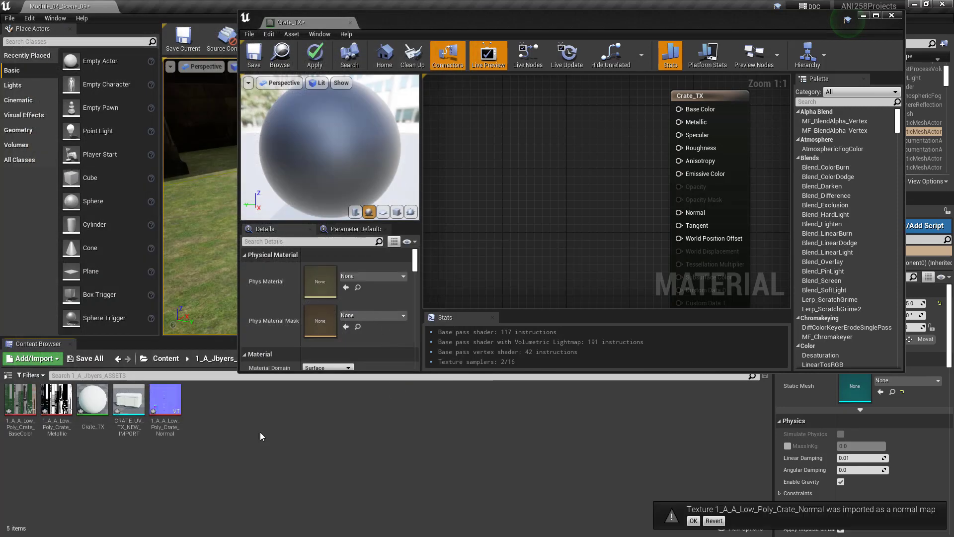
Step: Import the 1_A_A_Low_Poly_Crate_Roughness_1001 texture from UNREAL_Crate_PNG's into the assets folder
{"action": "left_click", "coordinate": [33, 359]}
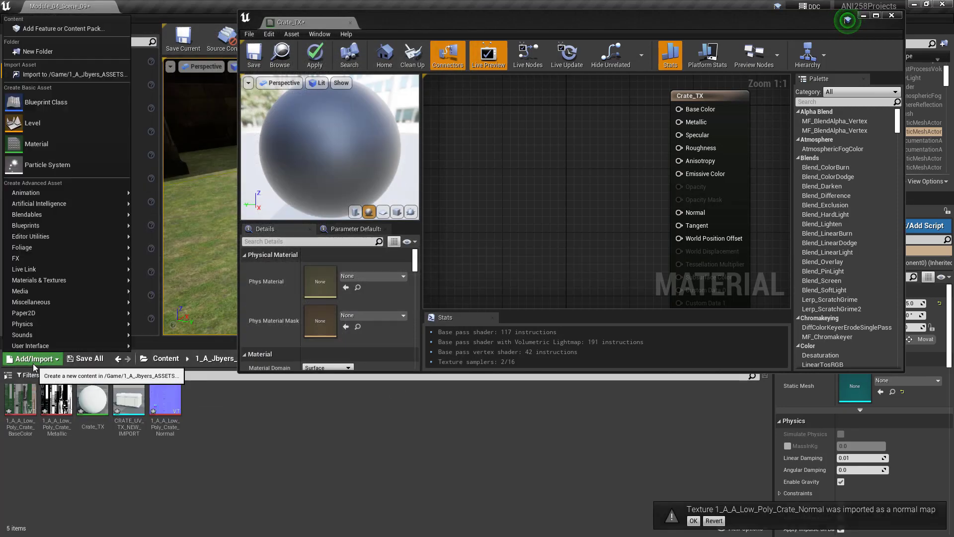
{"action": "left_click", "coordinate": [97, 74]}
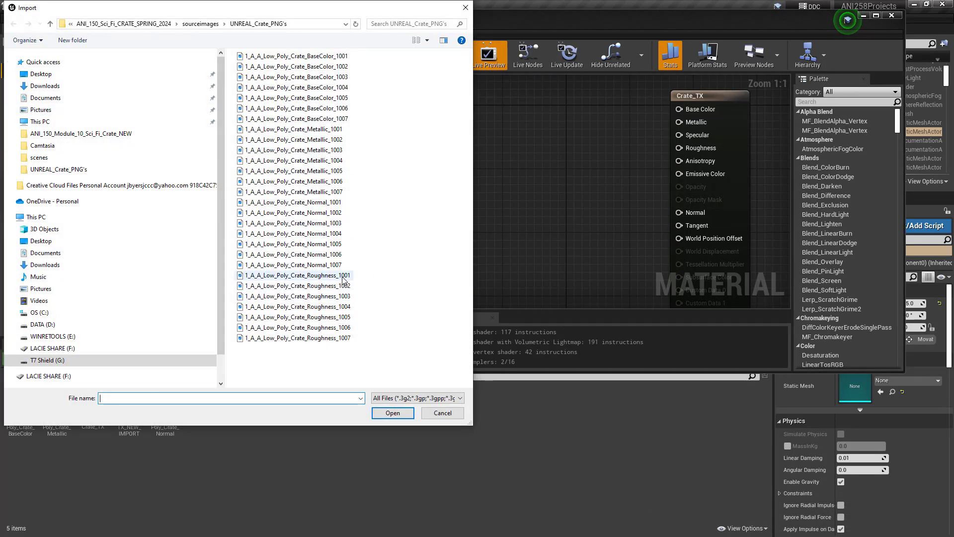
{"action": "left_click", "coordinate": [343, 275]}
{"action": "left_click", "coordinate": [392, 413]}
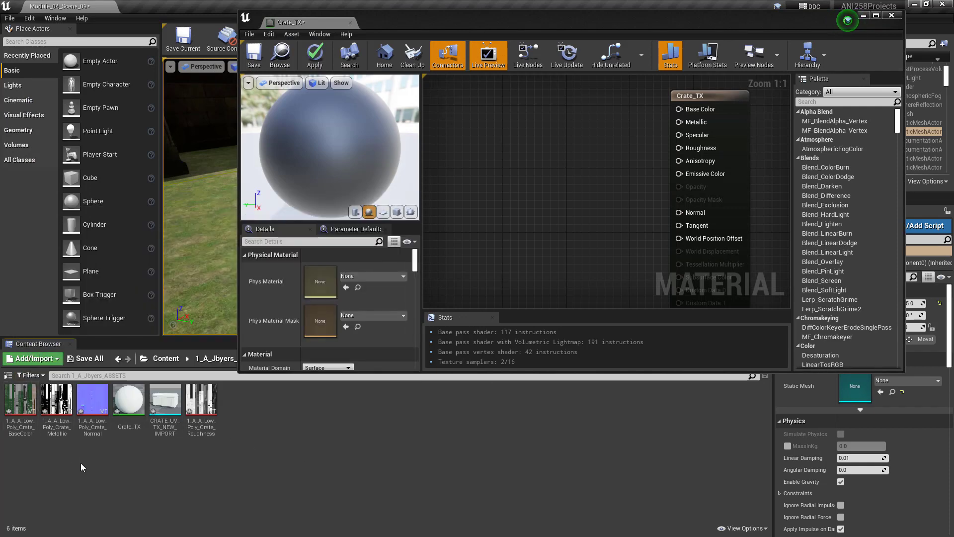
Step: Add the crate's BaseColor, Metallic, Roughness and Normal textures to the Crate_TX graph as texture samples beside the main node
{"action": "mouse_move", "coordinate": [86, 409]}
{"action": "left_click_drag", "start_coordinate": [20, 400], "coordinate": [531, 95]}
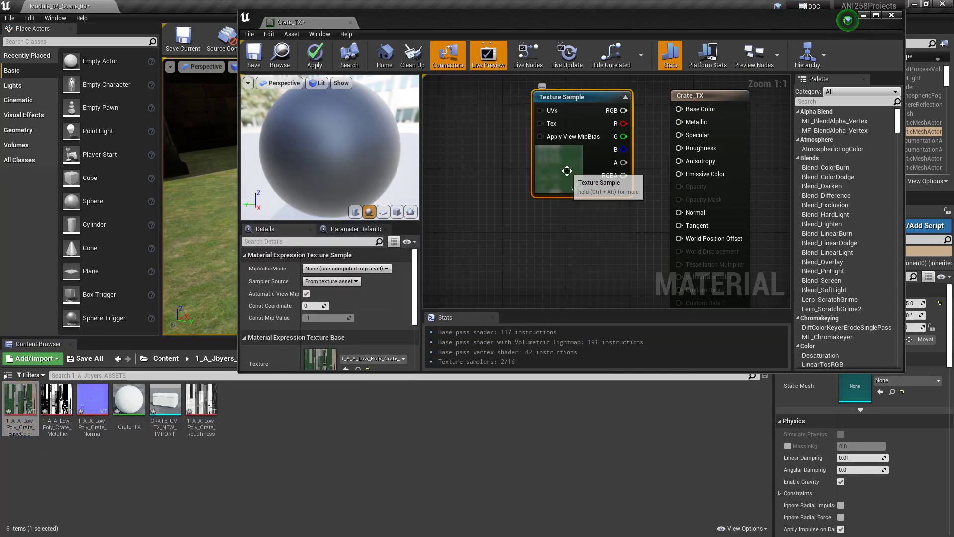
{"action": "scroll", "coordinate": [567, 170], "scroll_direction": "down", "scroll_amount": 3}
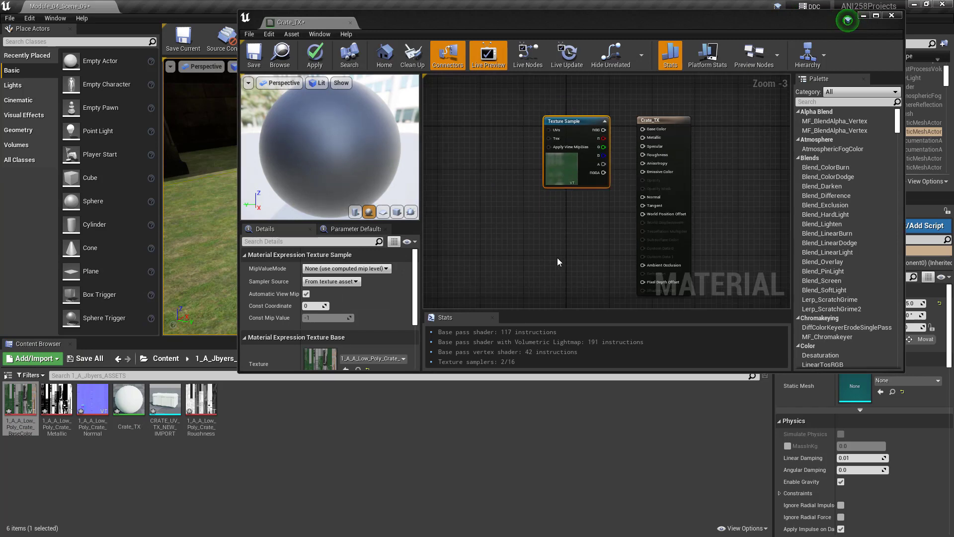
{"action": "scroll", "coordinate": [557, 254], "scroll_direction": "down", "scroll_amount": 1}
{"action": "left_click_drag", "start_coordinate": [589, 179], "coordinate": [548, 103]}
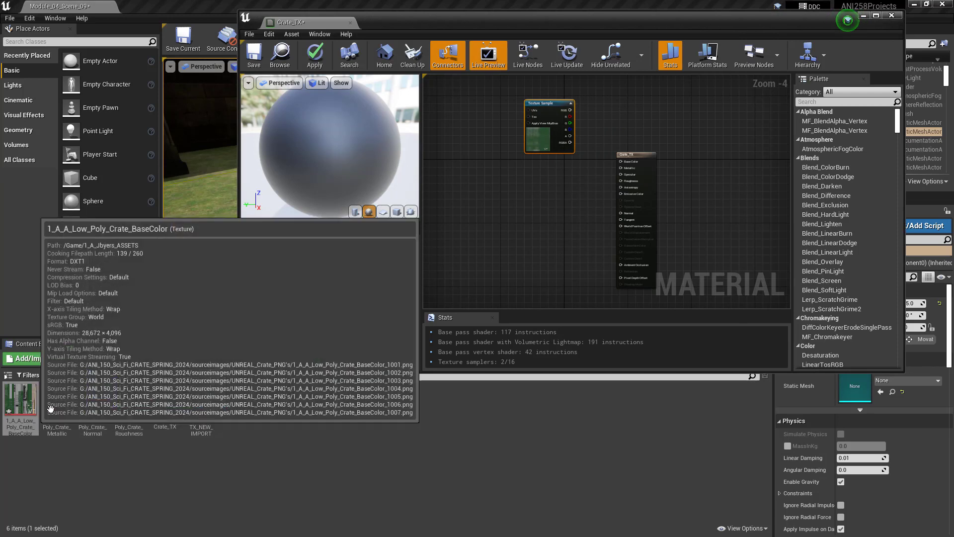
{"action": "left_click_drag", "start_coordinate": [49, 405], "coordinate": [494, 156]}
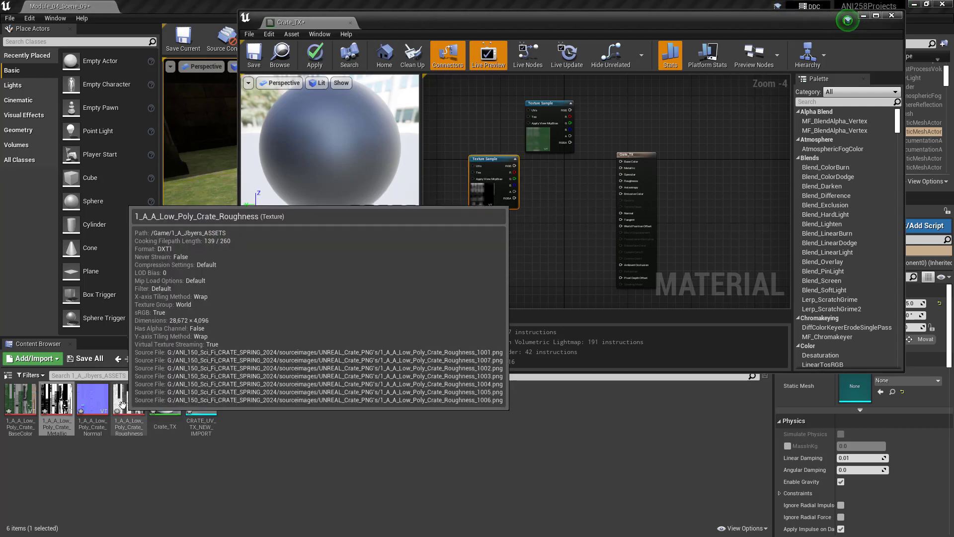
{"action": "left_click_drag", "start_coordinate": [128, 400], "coordinate": [555, 198]}
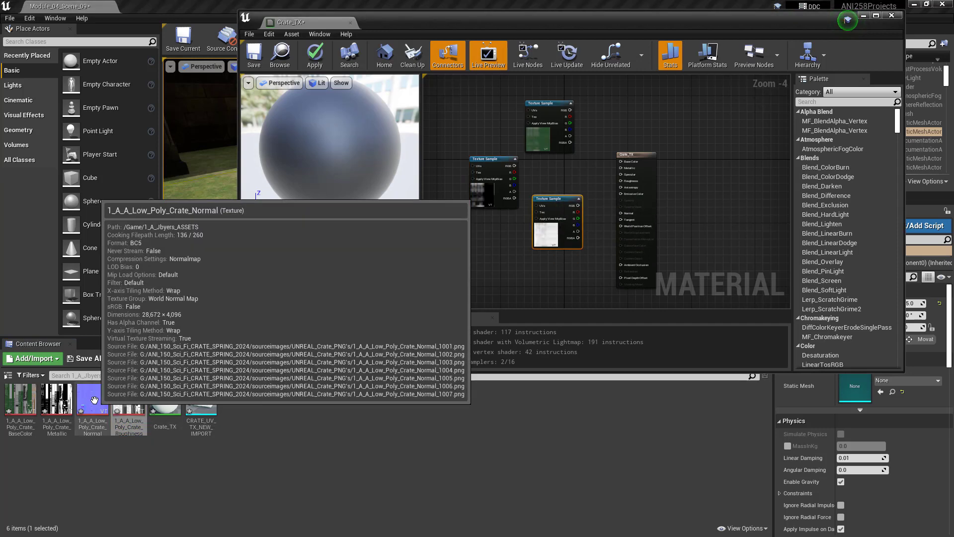
{"action": "left_click_drag", "start_coordinate": [92, 400], "coordinate": [497, 267]}
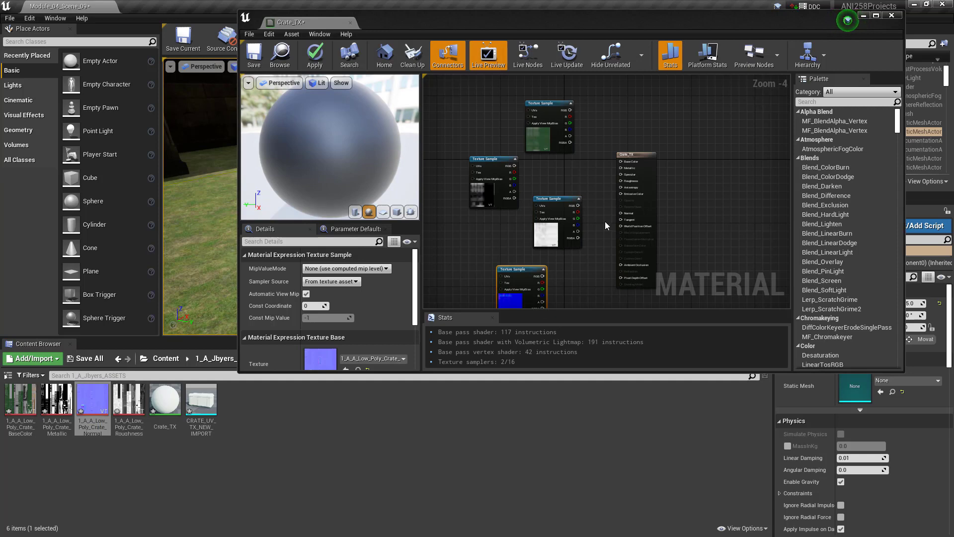
Step: Extend the Crate_TX material editor window downward to give the node graph more room
{"action": "scroll", "coordinate": [604, 222], "scroll_direction": "up", "scroll_amount": 2}
{"action": "scroll", "coordinate": [604, 222], "scroll_direction": "down", "scroll_amount": 2}
{"action": "scroll", "coordinate": [604, 224], "scroll_direction": "down", "scroll_amount": 1}
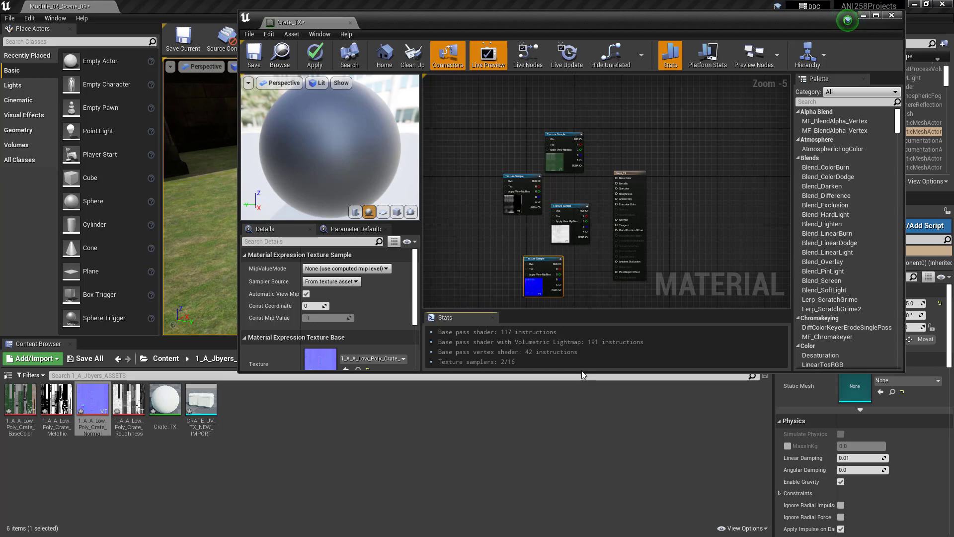
{"action": "left_click_drag", "start_coordinate": [581, 371], "coordinate": [584, 507]}
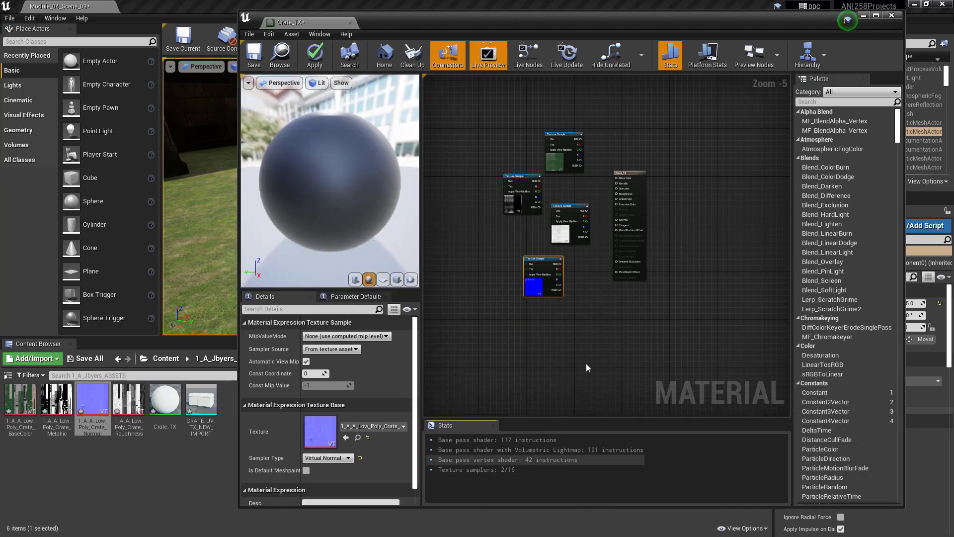
{"action": "scroll", "coordinate": [596, 344], "scroll_direction": "up", "scroll_amount": 2}
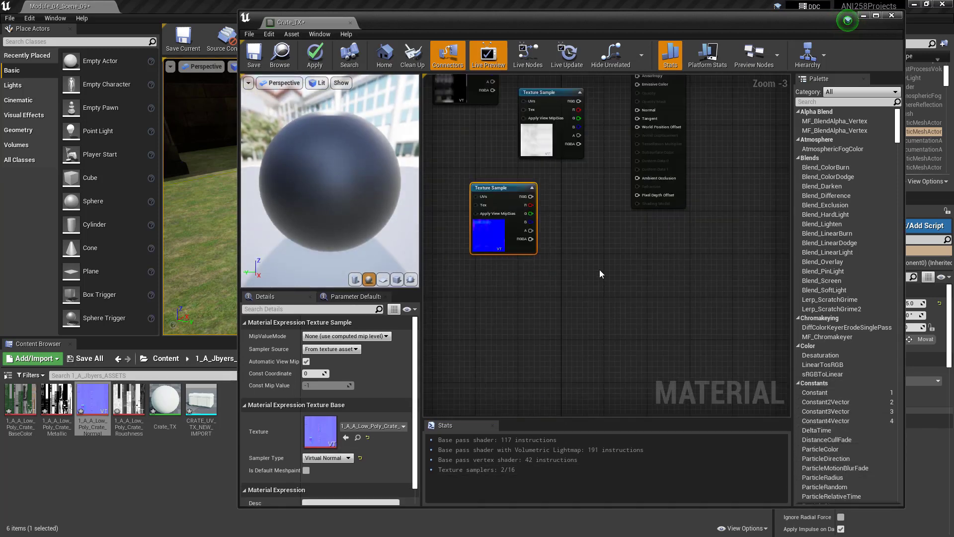
{"action": "scroll", "coordinate": [599, 270], "scroll_direction": "up", "scroll_amount": 3}
{"action": "scroll", "coordinate": [595, 267], "scroll_direction": "down", "scroll_amount": 4}
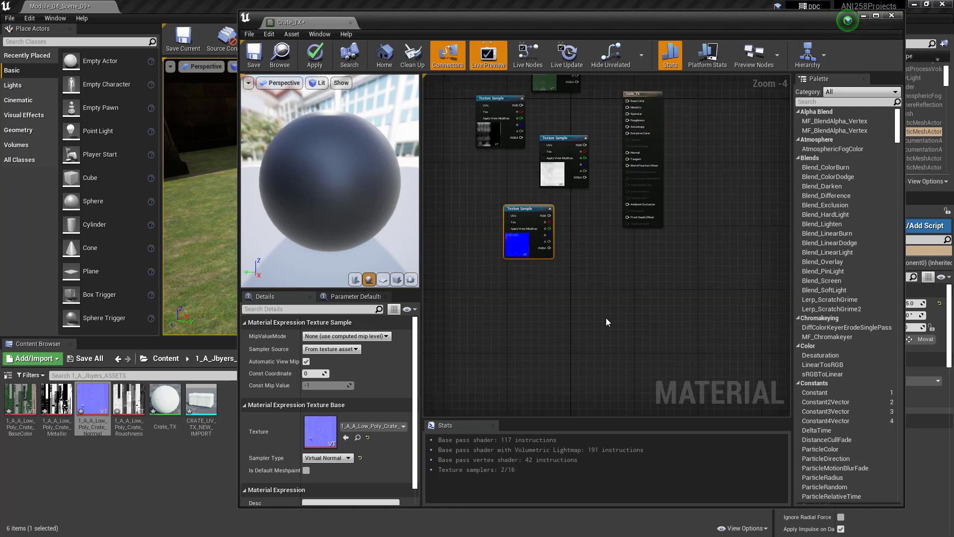
{"action": "scroll", "coordinate": [604, 287], "scroll_direction": "up", "scroll_amount": 3}
{"action": "scroll", "coordinate": [605, 303], "scroll_direction": "down", "scroll_amount": 4}
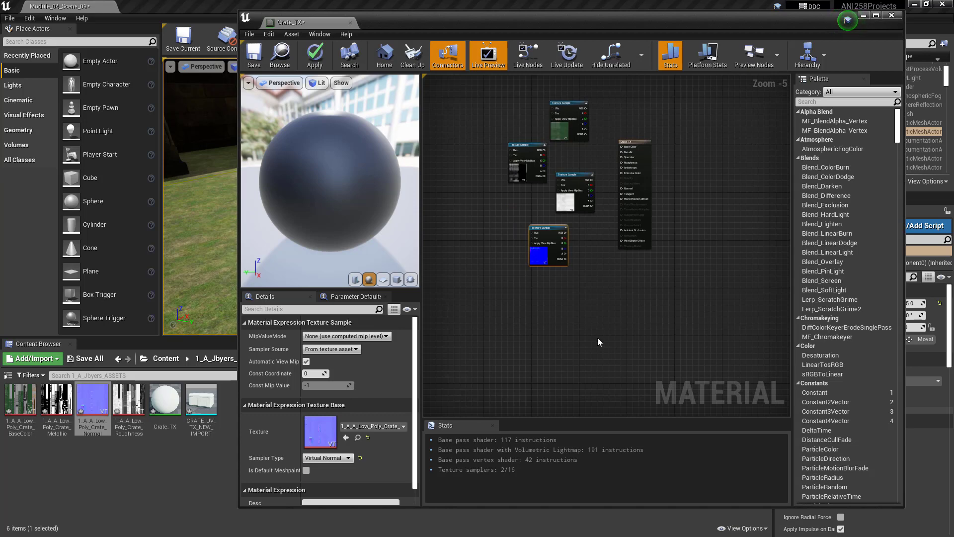
{"action": "scroll", "coordinate": [603, 301], "scroll_direction": "down", "scroll_amount": 2}
{"action": "scroll", "coordinate": [601, 303], "scroll_direction": "up", "scroll_amount": 2}
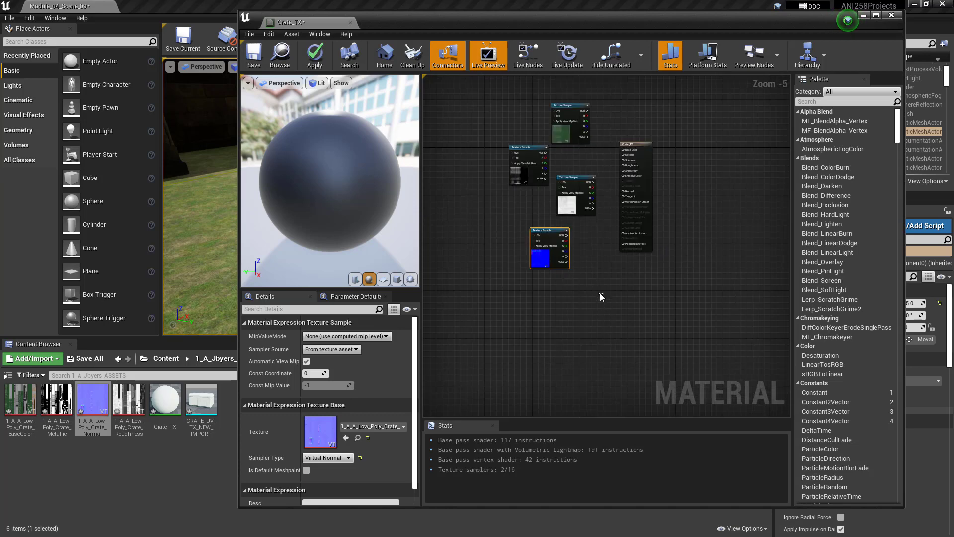
{"action": "scroll", "coordinate": [597, 296], "scroll_direction": "down", "scroll_amount": 2}
{"action": "scroll", "coordinate": [598, 294], "scroll_direction": "up", "scroll_amount": 4}
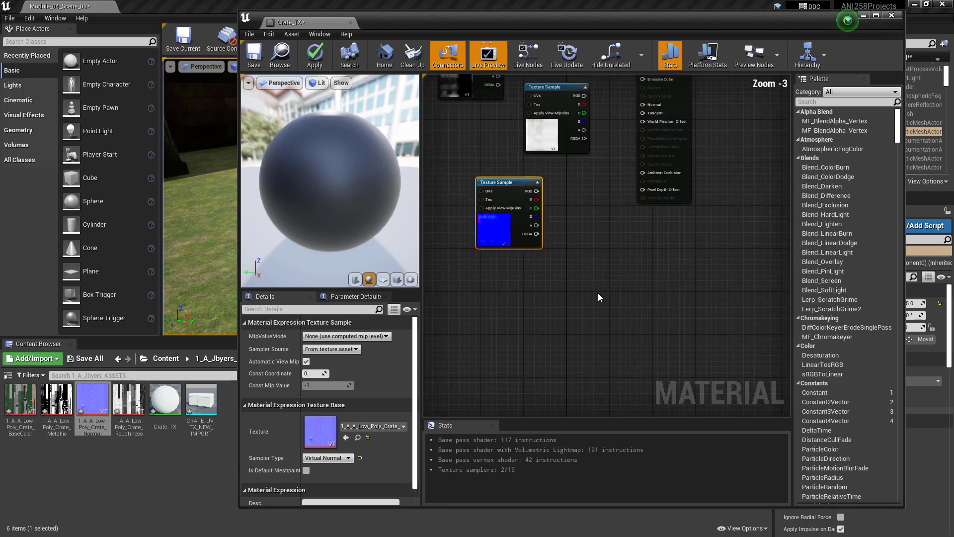
Step: Connect the base color sample's RGB output to Base Color and the metallic sample's alpha output to Metallic on Crate_TX
{"action": "right_click_drag", "start_coordinate": [606, 255], "coordinate": [602, 272]}
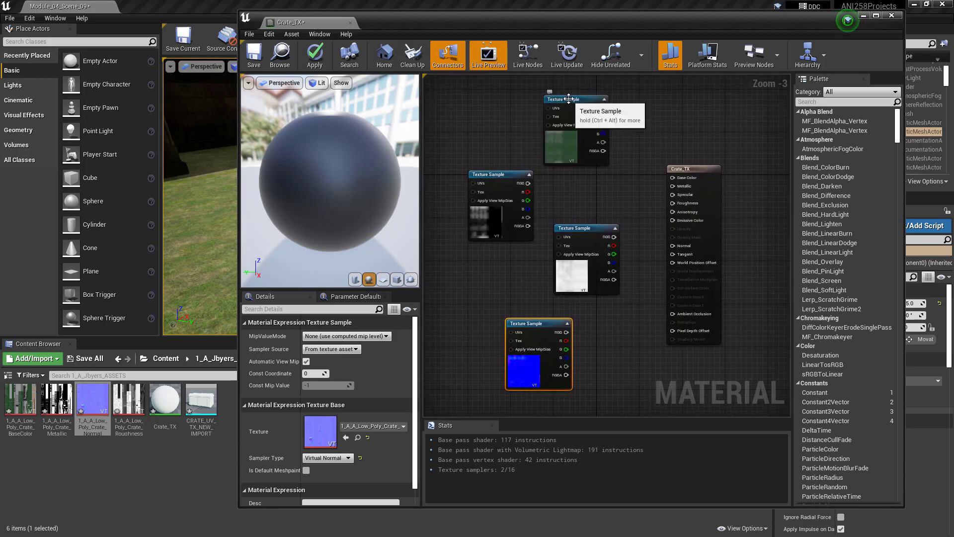
{"action": "left_click_drag", "start_coordinate": [571, 100], "coordinate": [560, 99]}
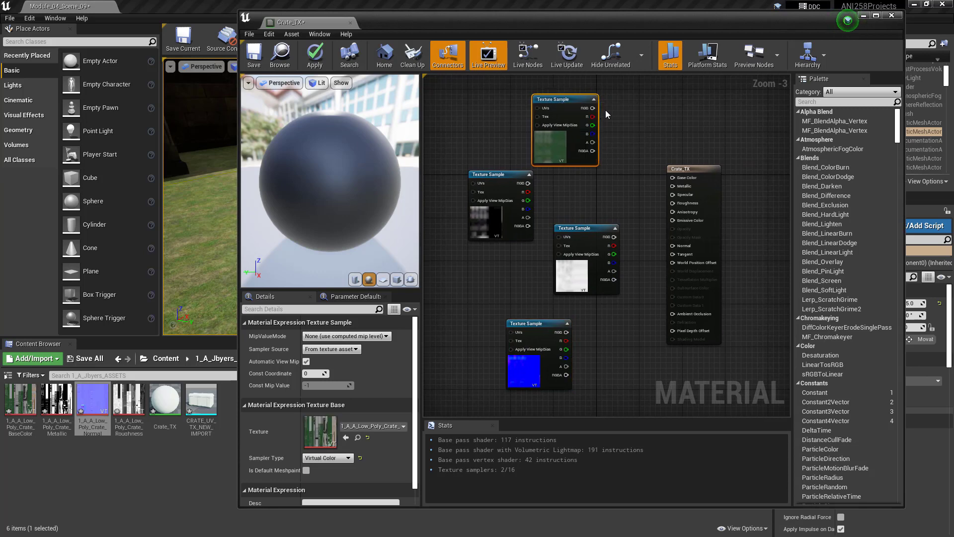
{"action": "left_click_drag", "start_coordinate": [593, 108], "coordinate": [673, 178]}
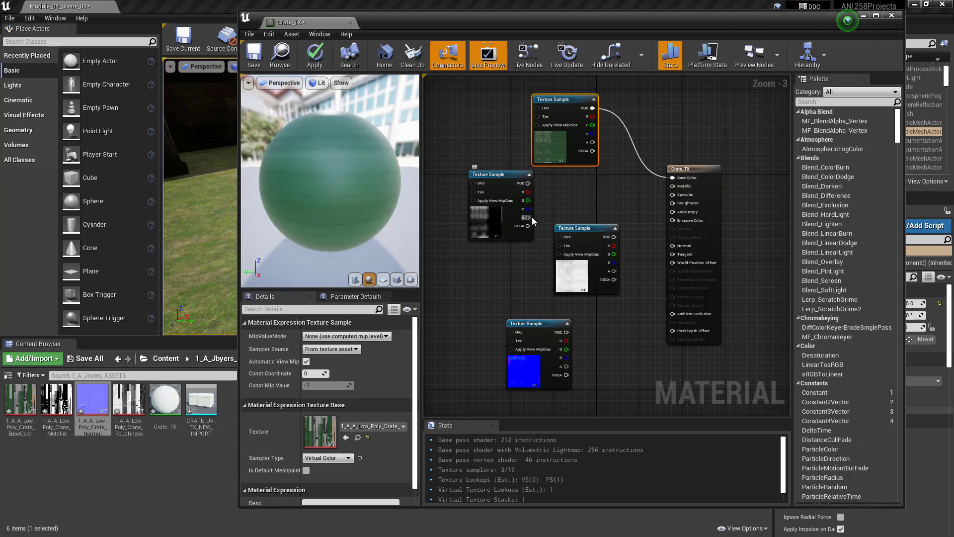
{"action": "left_click_drag", "start_coordinate": [526, 217], "coordinate": [641, 195]}
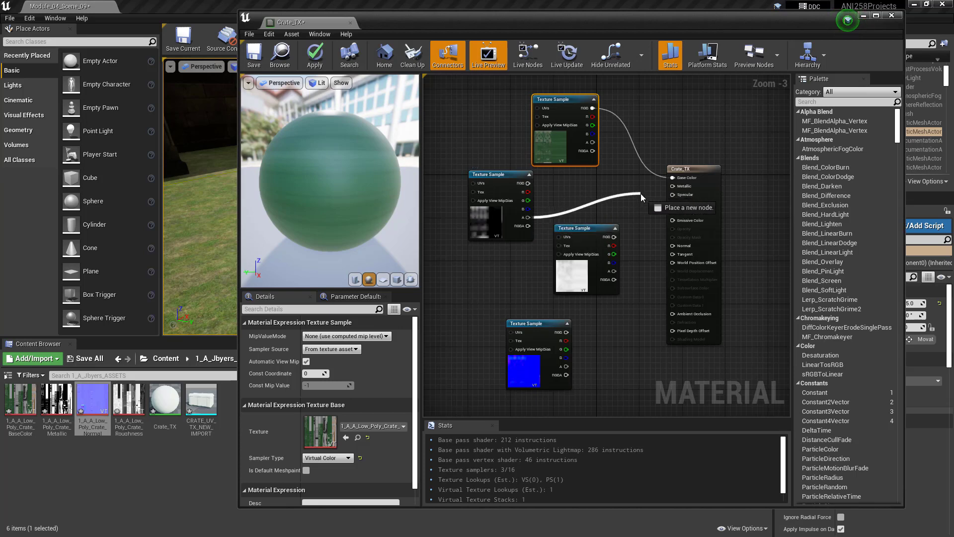
{"action": "left_click_drag", "start_coordinate": [641, 195], "coordinate": [672, 186]}
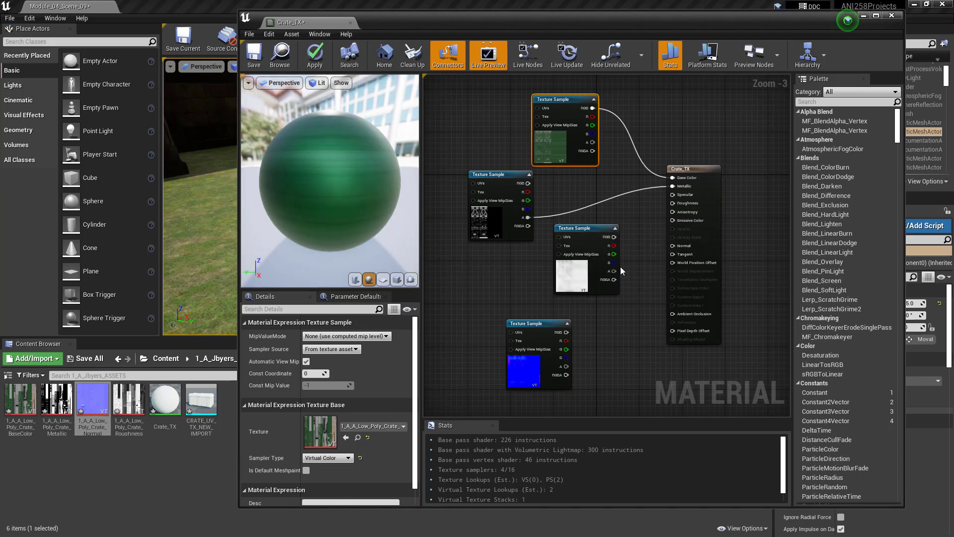
Step: Connect the roughness sample's alpha to Roughness and the normal sample's RGB to Normal, and tidy the texture nodes' layout
{"action": "left_click_drag", "start_coordinate": [614, 271], "coordinate": [674, 203]}
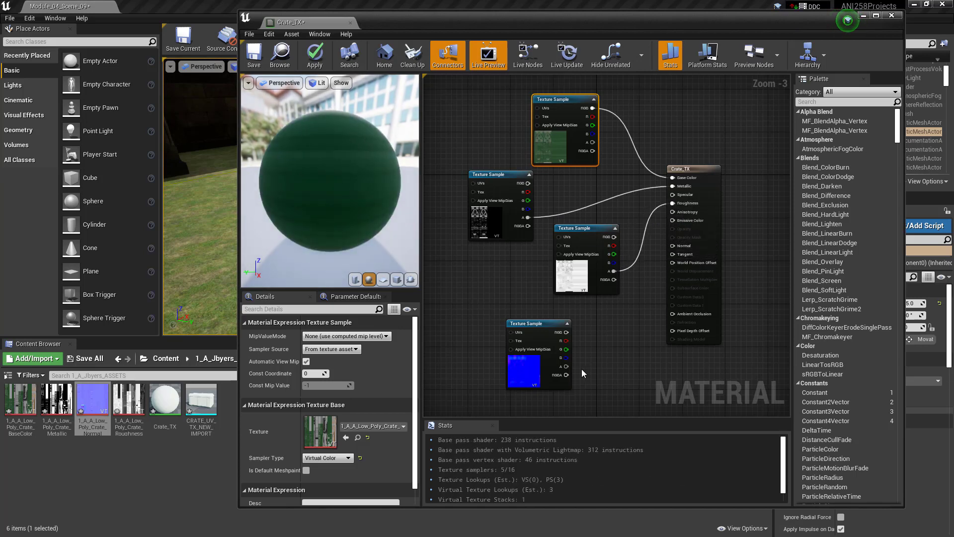
{"action": "left_click_drag", "start_coordinate": [566, 332], "coordinate": [672, 246]}
{"action": "left_click_drag", "start_coordinate": [584, 234], "coordinate": [551, 251]}
{"action": "left_click_drag", "start_coordinate": [496, 175], "coordinate": [491, 170]}
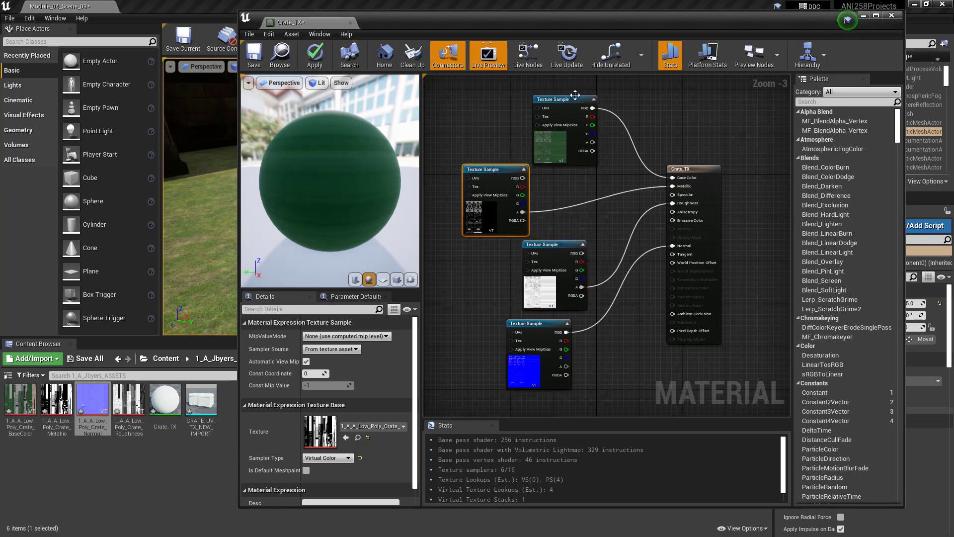
{"action": "left_click", "coordinate": [559, 87]}
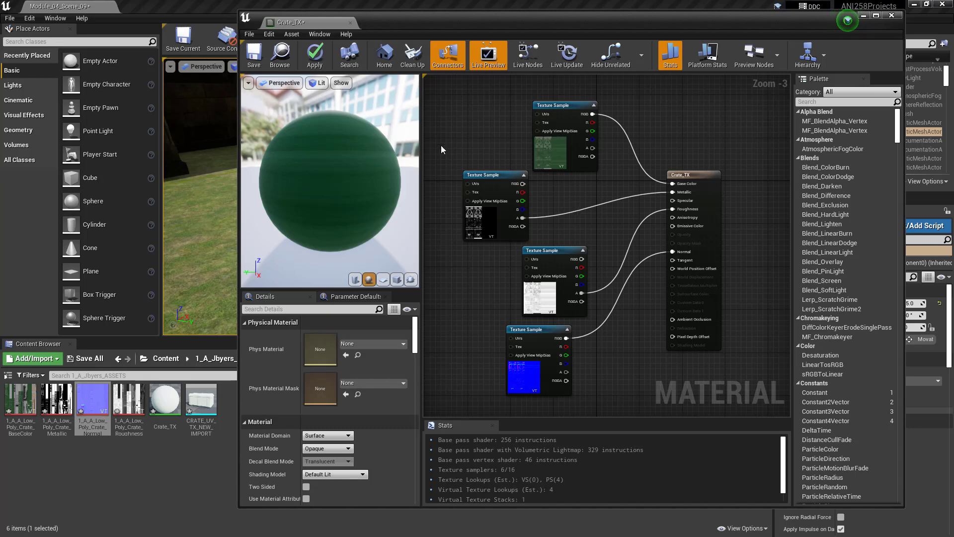
Step: Apply and save the Crate_TX material, and close its editor
{"action": "left_click", "coordinate": [318, 55]}
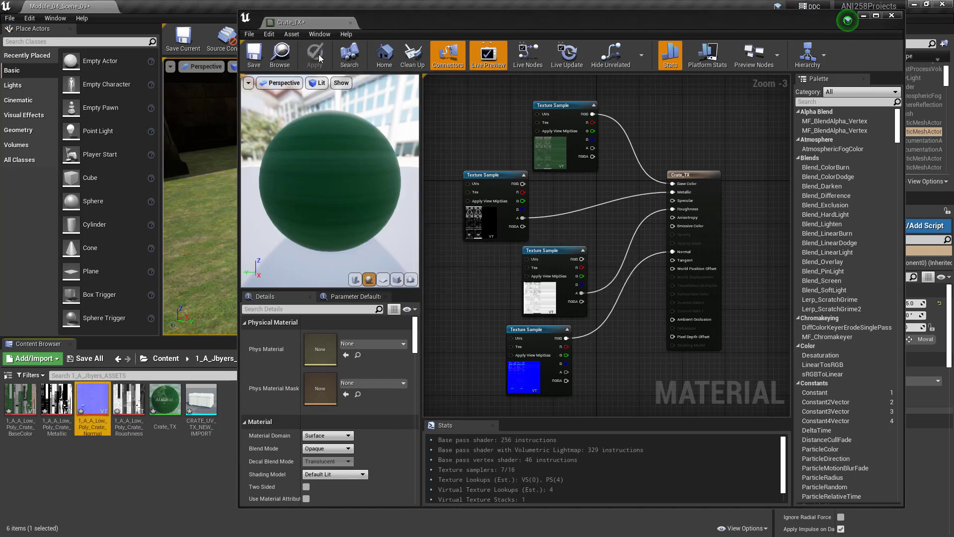
{"action": "left_click", "coordinate": [256, 54]}
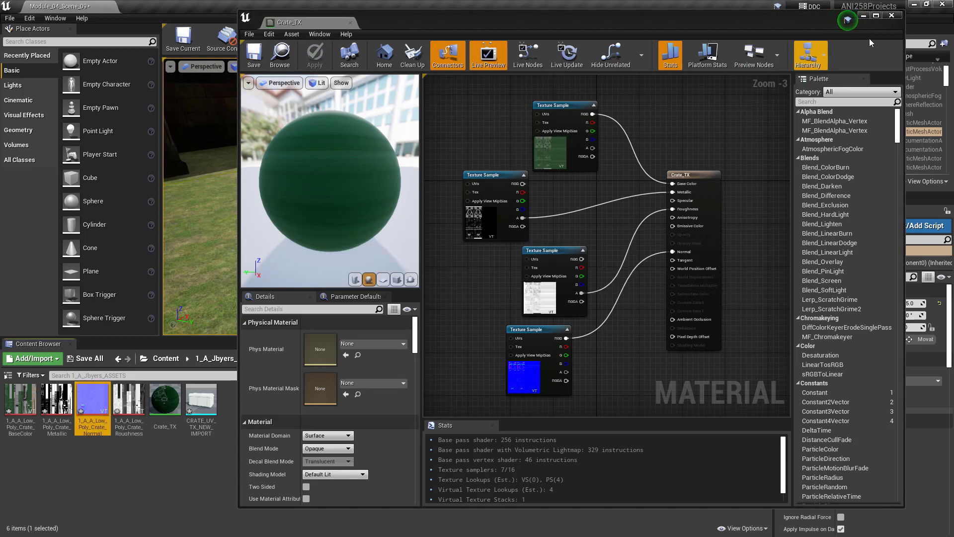
{"action": "left_click", "coordinate": [892, 16]}
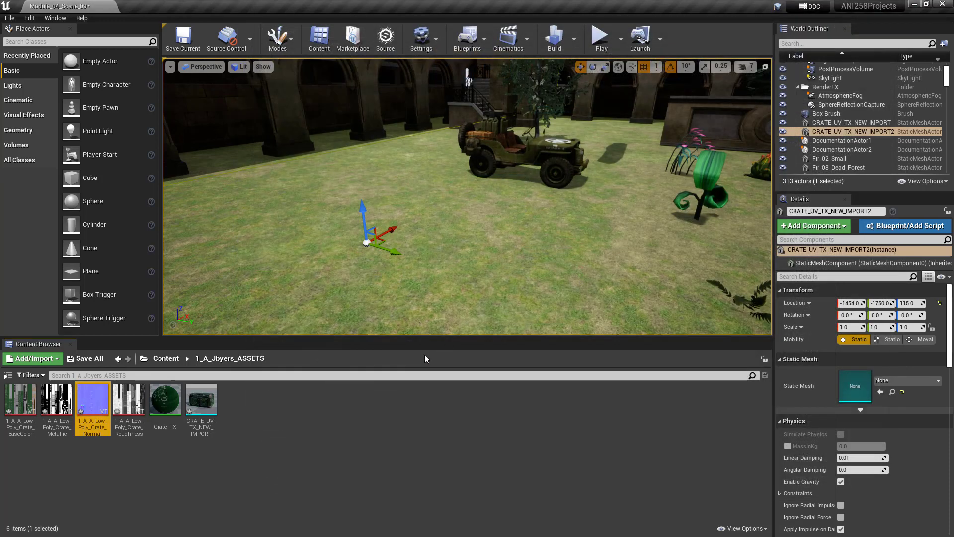
Step: Place the textured CRATE_UV_TX_NEW_IMPORT mesh on the grass in front of the jeep
{"action": "mouse_move", "coordinate": [205, 404]}
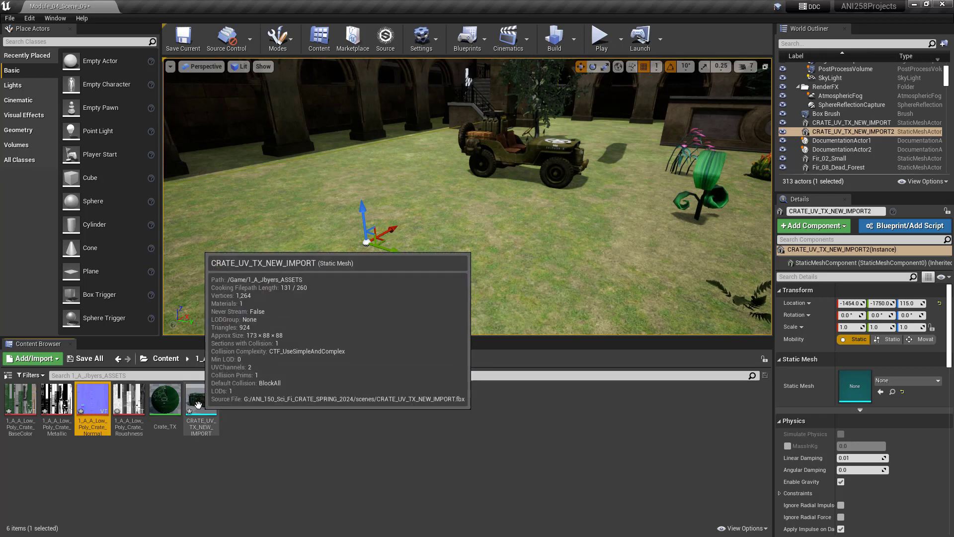
{"action": "left_click_drag", "start_coordinate": [211, 404], "coordinate": [335, 242]}
{"action": "scroll", "coordinate": [384, 298], "scroll_direction": "up", "scroll_amount": 1}
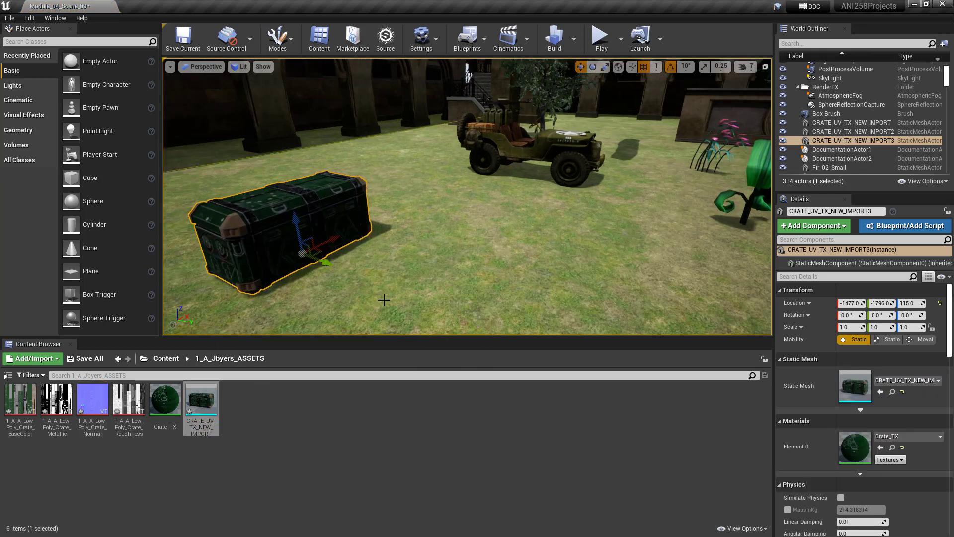
{"action": "scroll", "coordinate": [385, 289], "scroll_direction": "down", "scroll_amount": 1}
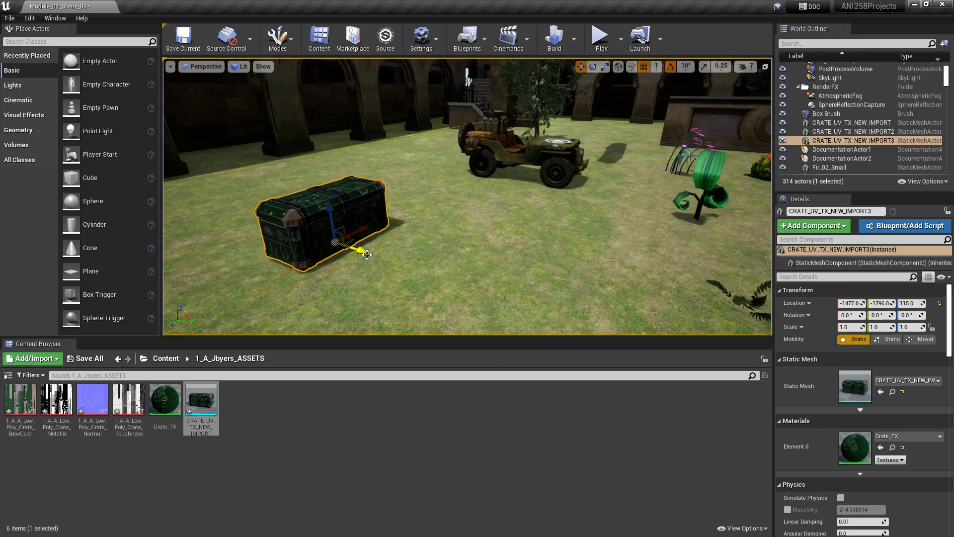
Step: Move the placed crate to Y -1778 and lower it to Z 112 so it sits on the grass
{"action": "left_click_drag", "start_coordinate": [367, 255], "coordinate": [369, 261]}
{"action": "scroll", "coordinate": [368, 265], "scroll_direction": "up", "scroll_amount": 2}
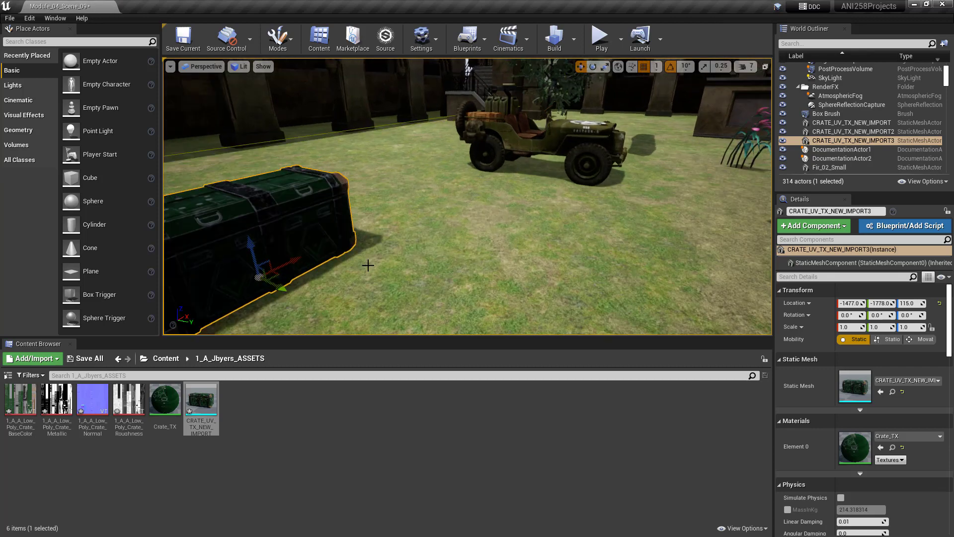
{"action": "scroll", "coordinate": [368, 266], "scroll_direction": "down", "scroll_amount": 3}
{"action": "mouse_move", "coordinate": [339, 219]}
{"action": "left_mouse_down"}
{"action": "mouse_move", "coordinate": [339, 230]}
{"action": "mouse_move", "coordinate": [339, 213]}
{"action": "left_mouse_up"}
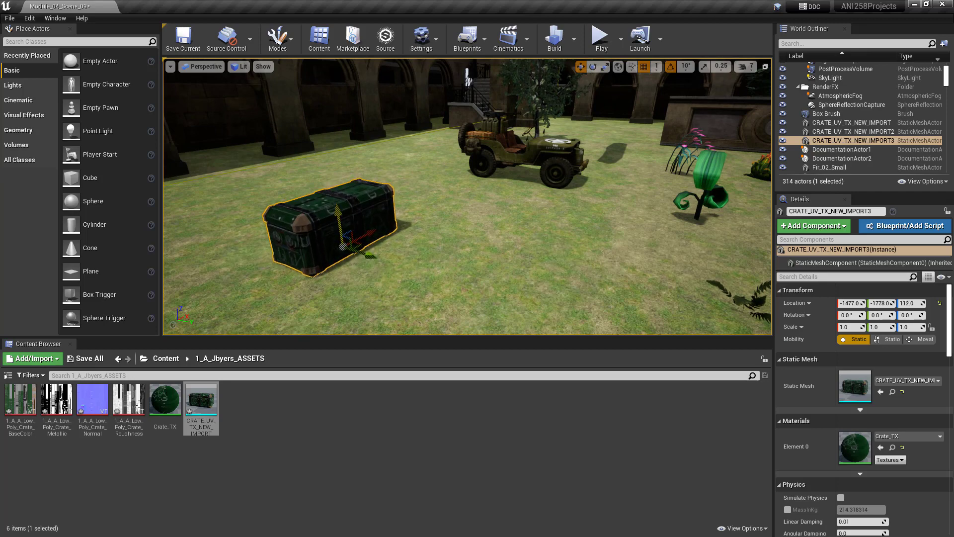
{"action": "left_click", "coordinate": [238, 409]}
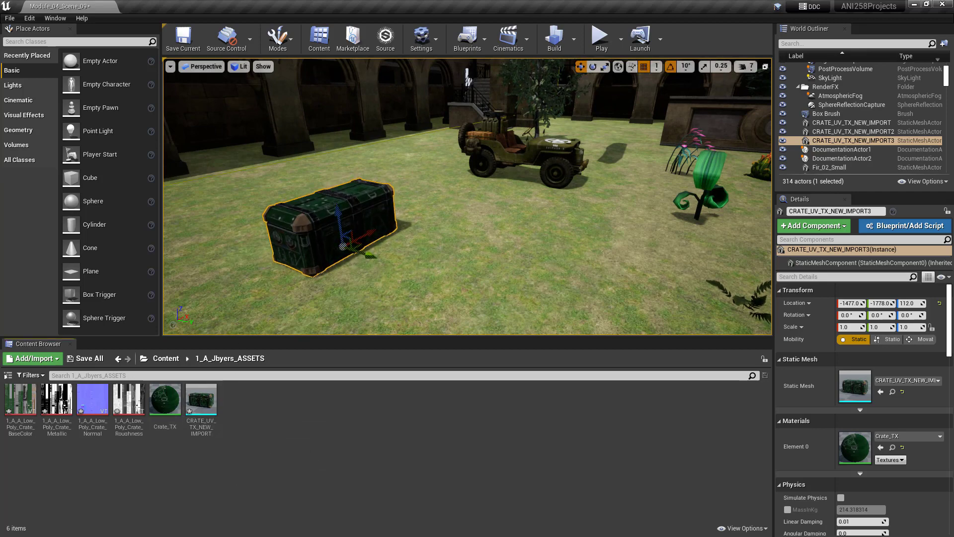
Step: Build the level with the placed crate and start a play test in the viewport
{"action": "left_click", "coordinate": [574, 37]}
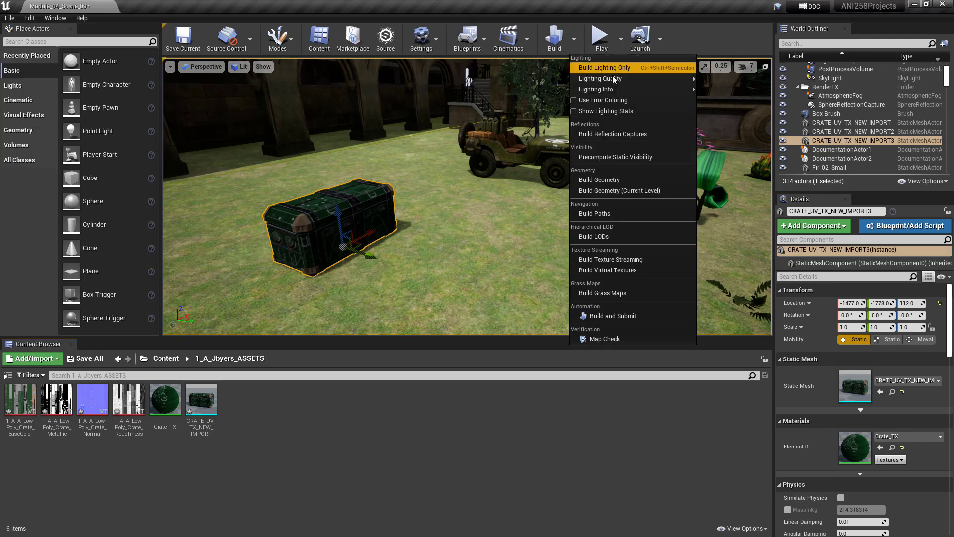
{"action": "left_click", "coordinate": [554, 38]}
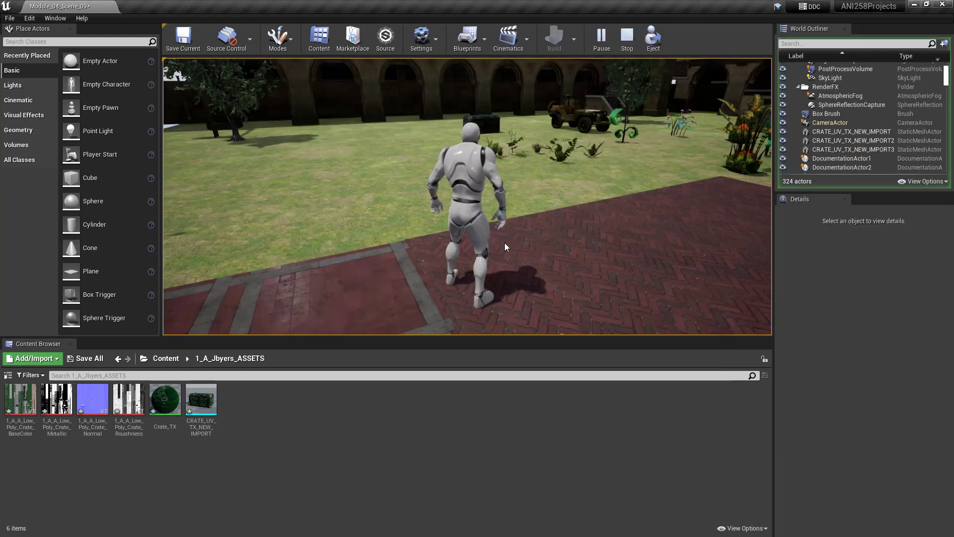
Step: Run the play-test character across the grass to the crate beside the jeep and circle it to inspect its textures from all sides
{"action": "left_click", "coordinate": [504, 243]}
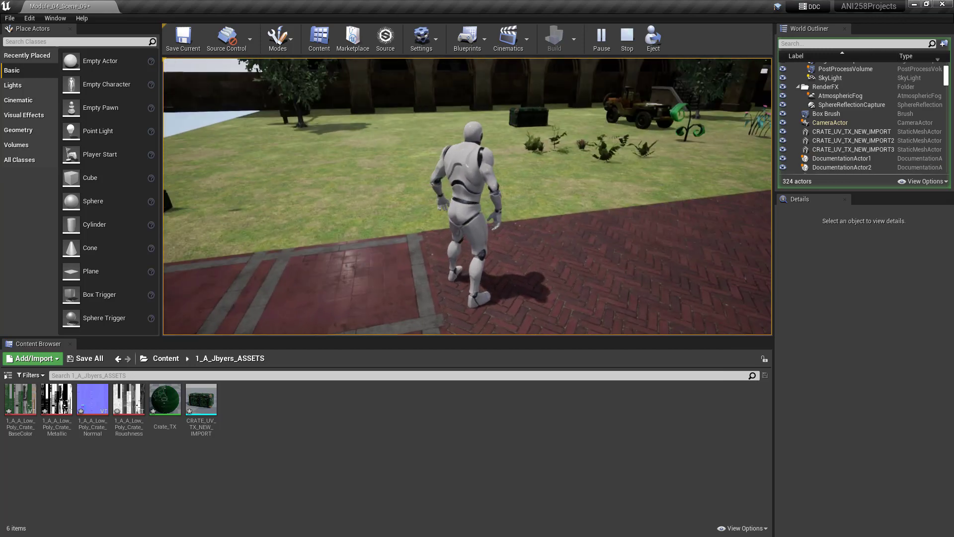
{"action": "key", "text": "w"}
{"action": "key", "text": "w"}
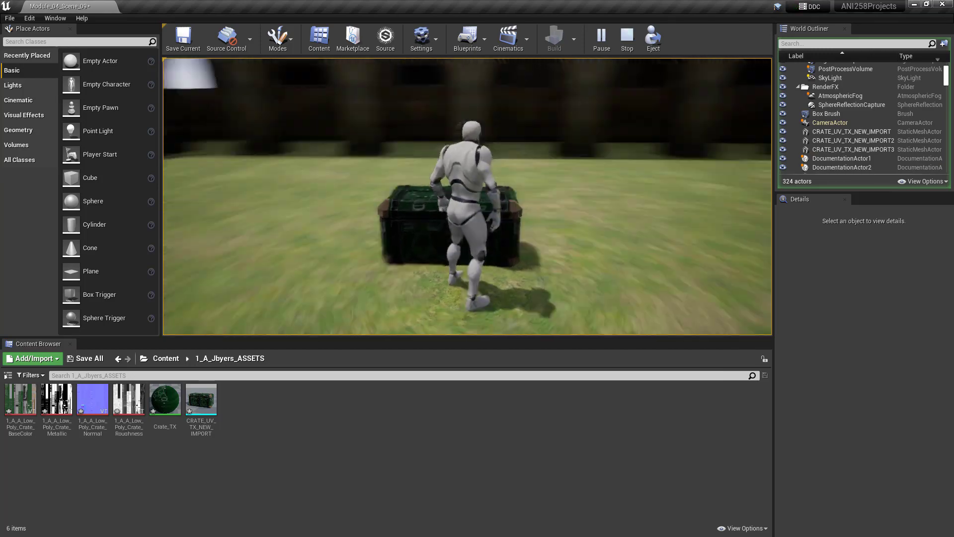
{"action": "key", "text": "w"}
{"action": "key", "text": "w"}
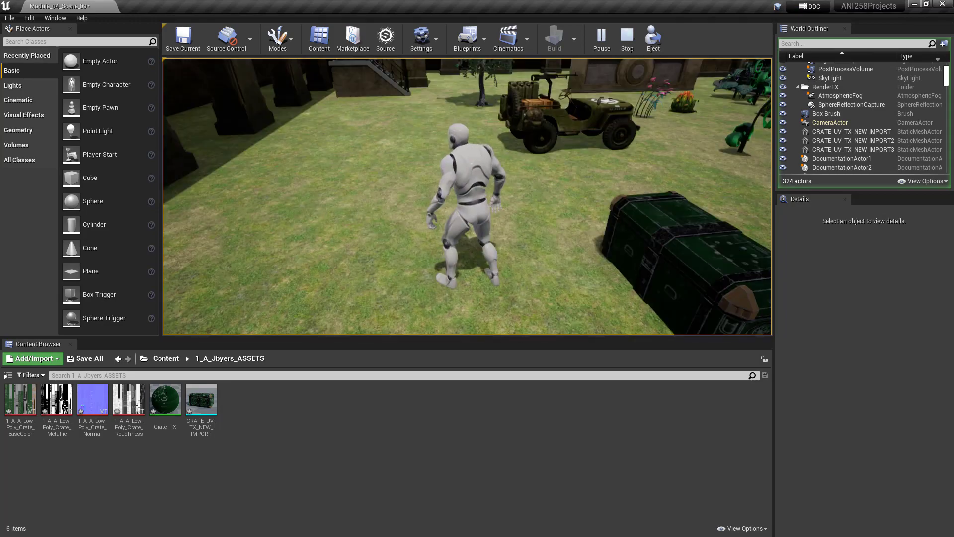
{"action": "key", "text": "w"}
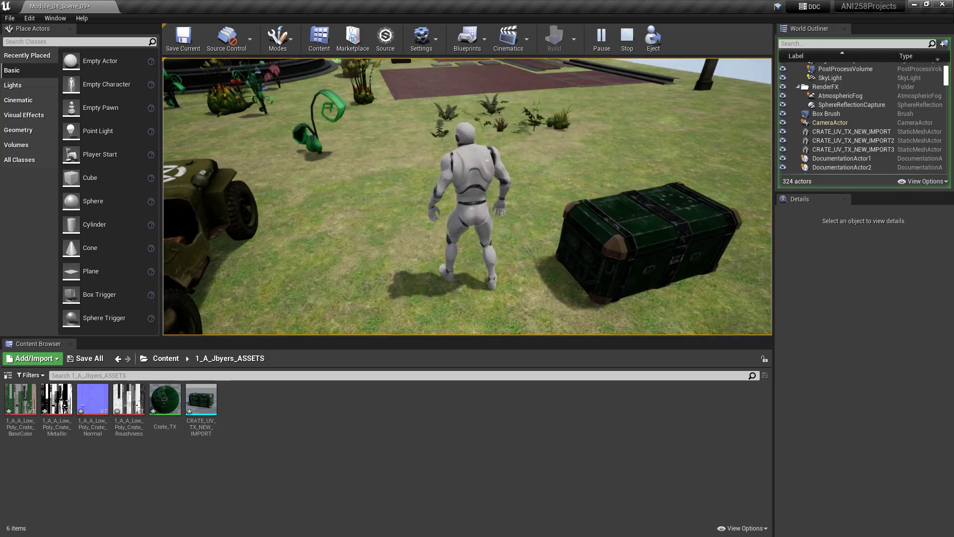
{"action": "key", "text": "w"}
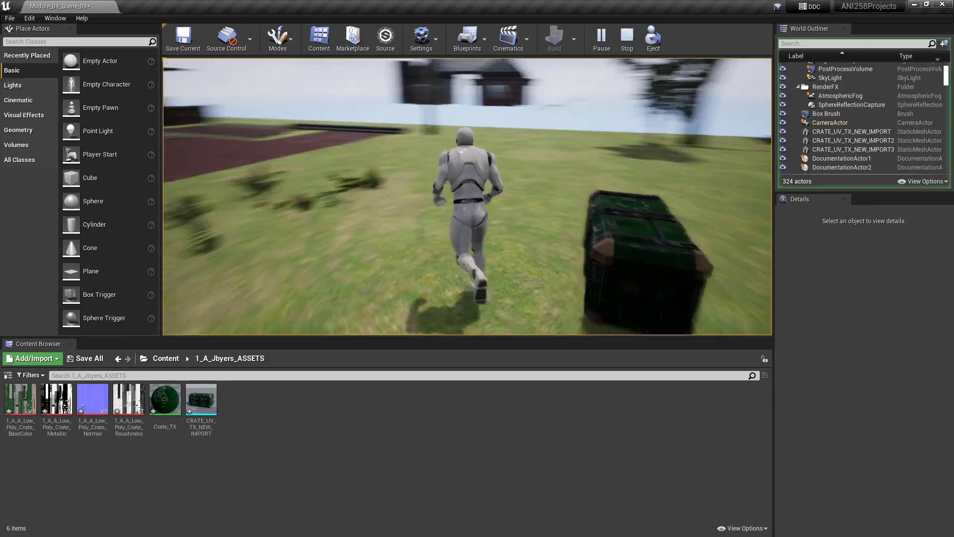
{"action": "key", "text": "s"}
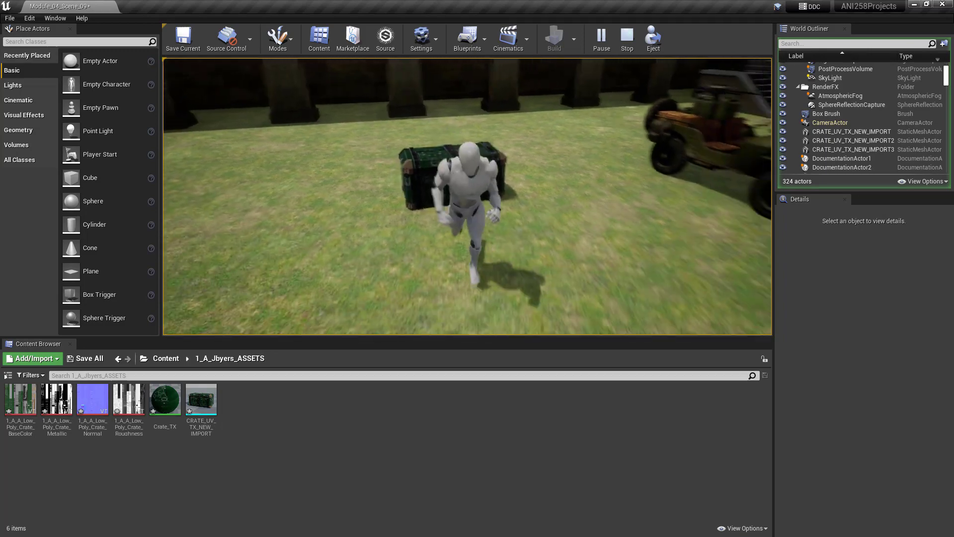
{"action": "key", "text": "w"}
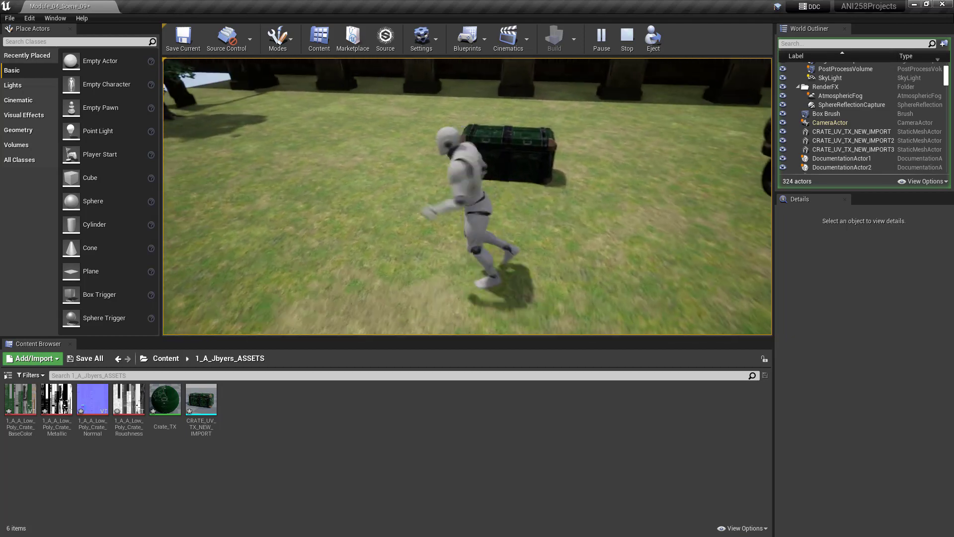